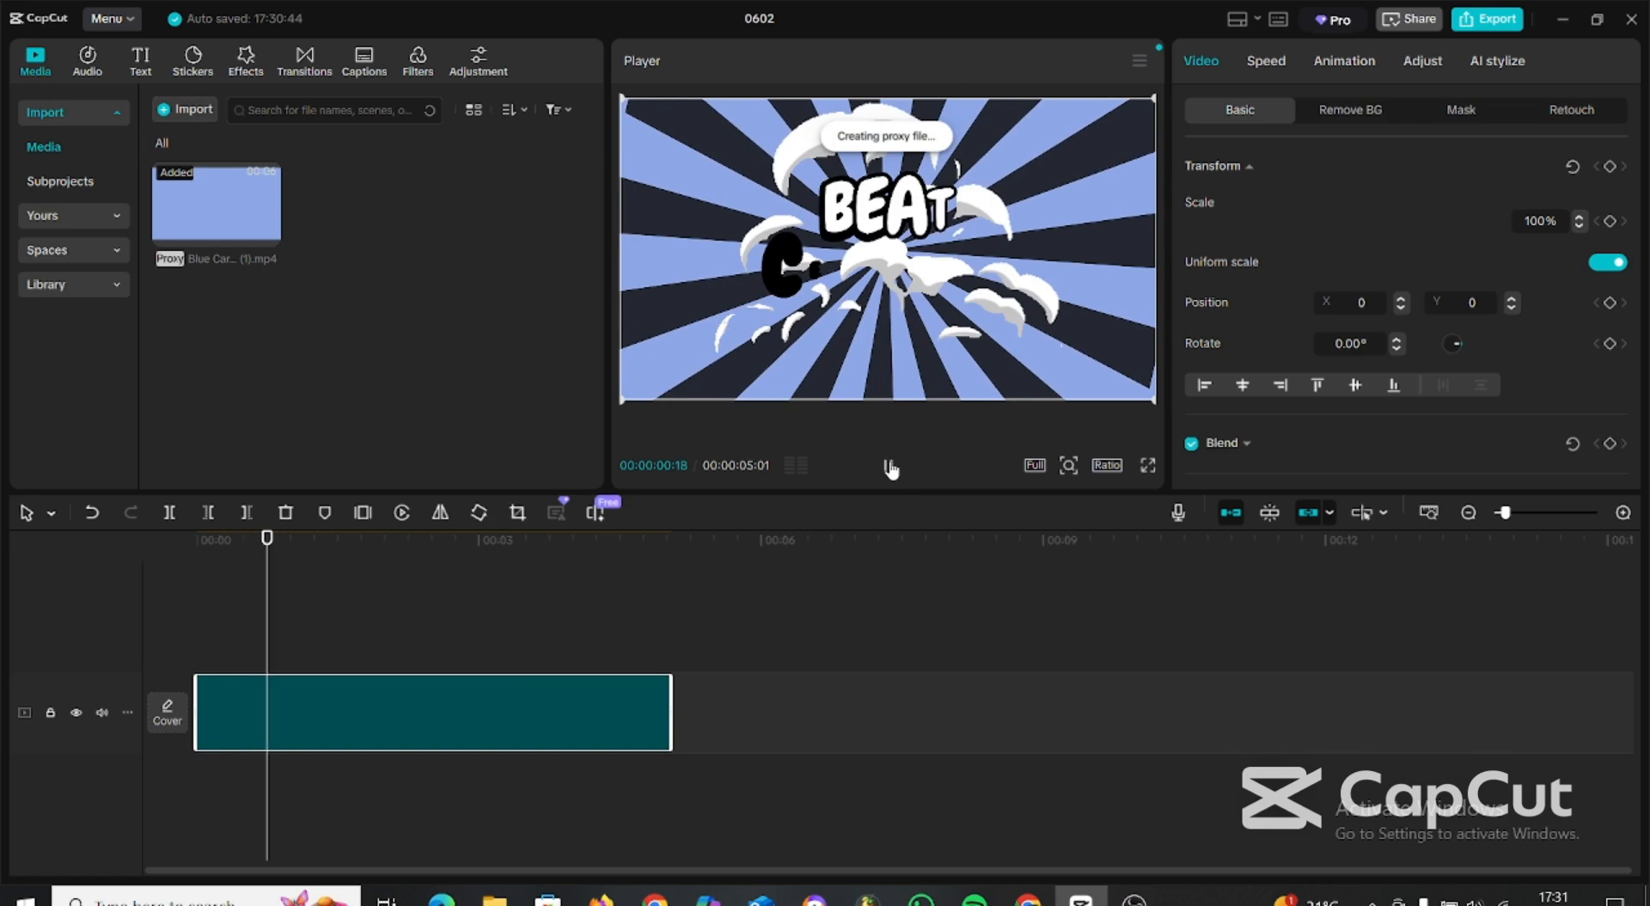
Play back the intro clip to check its animation from the opening title up to about the four-second point.
left_click(889, 467)
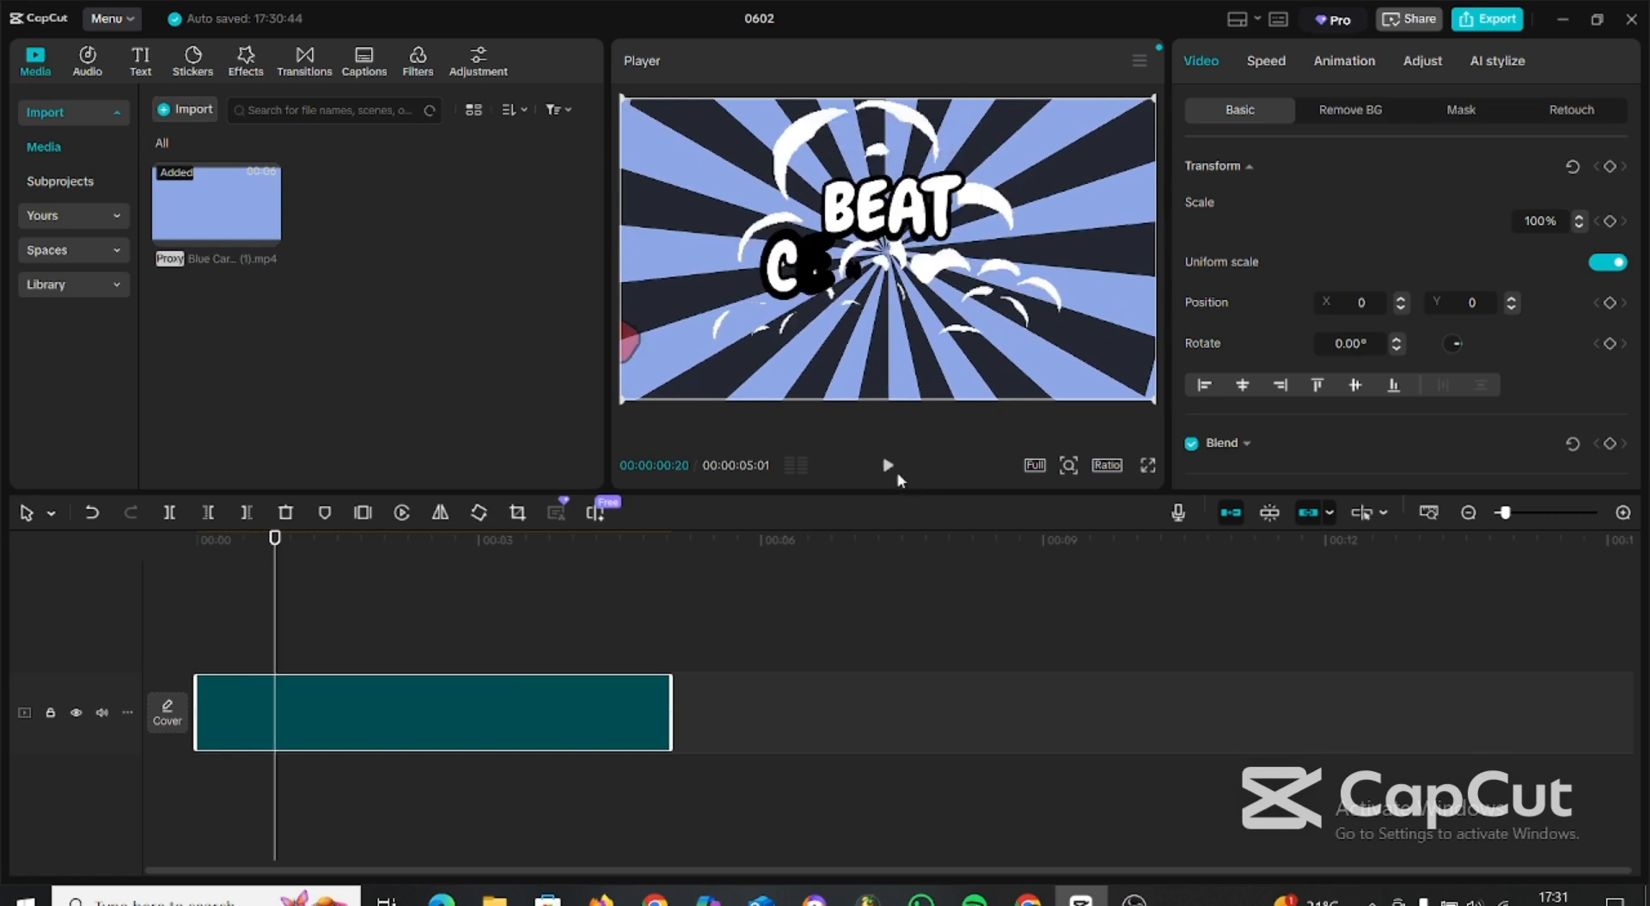
left_click(888, 467)
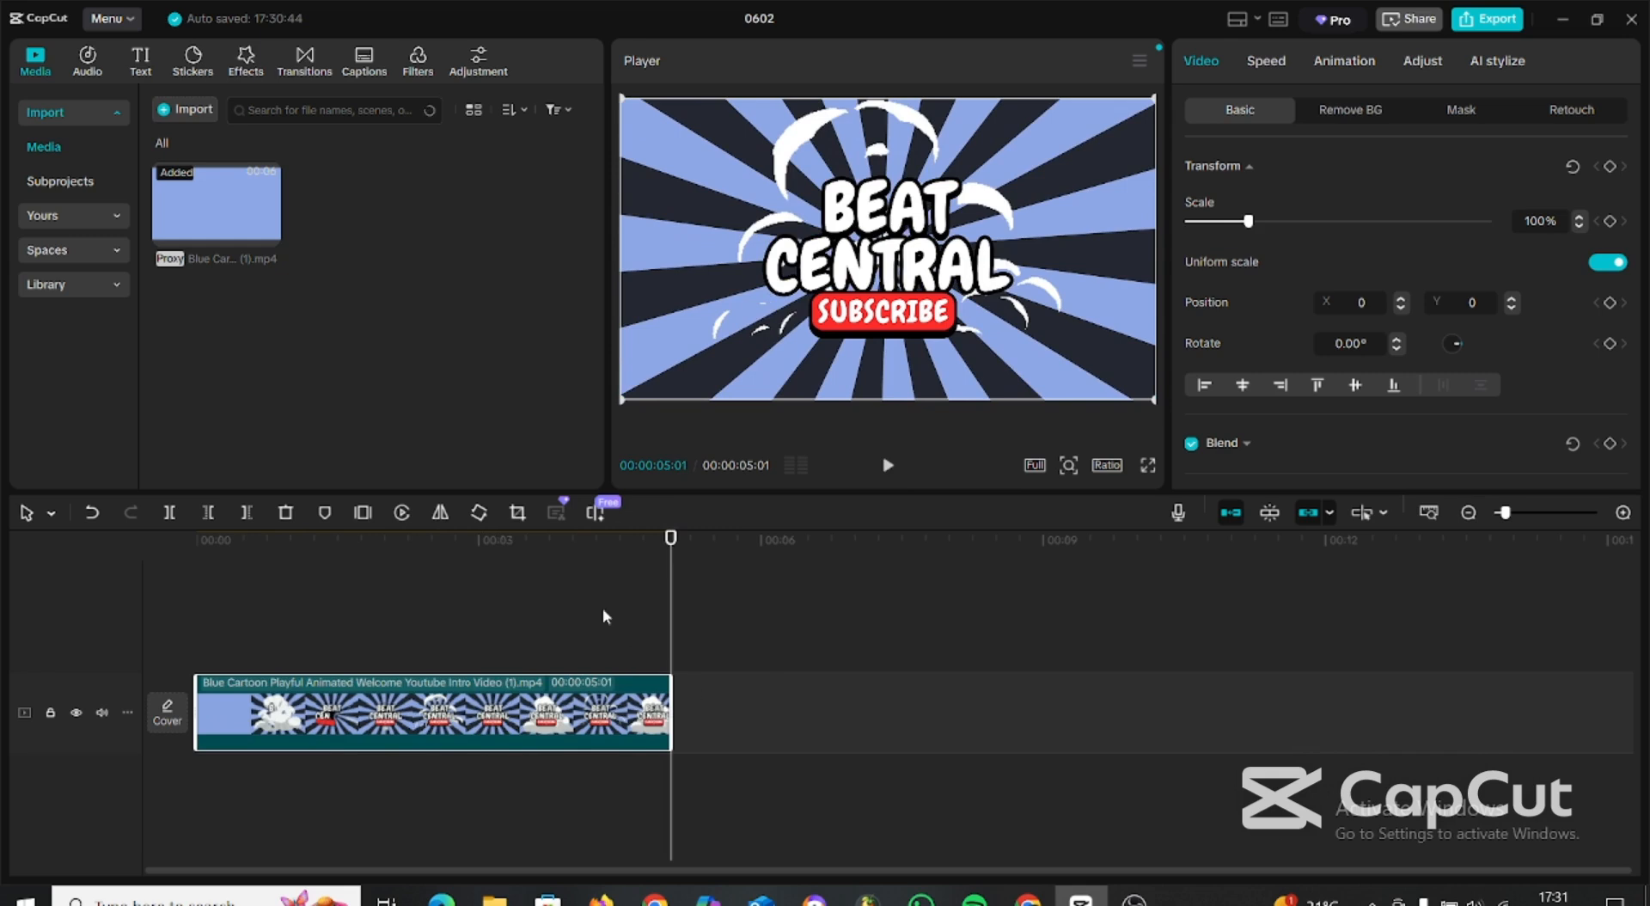
left_click_drag(667, 544, 380, 606)
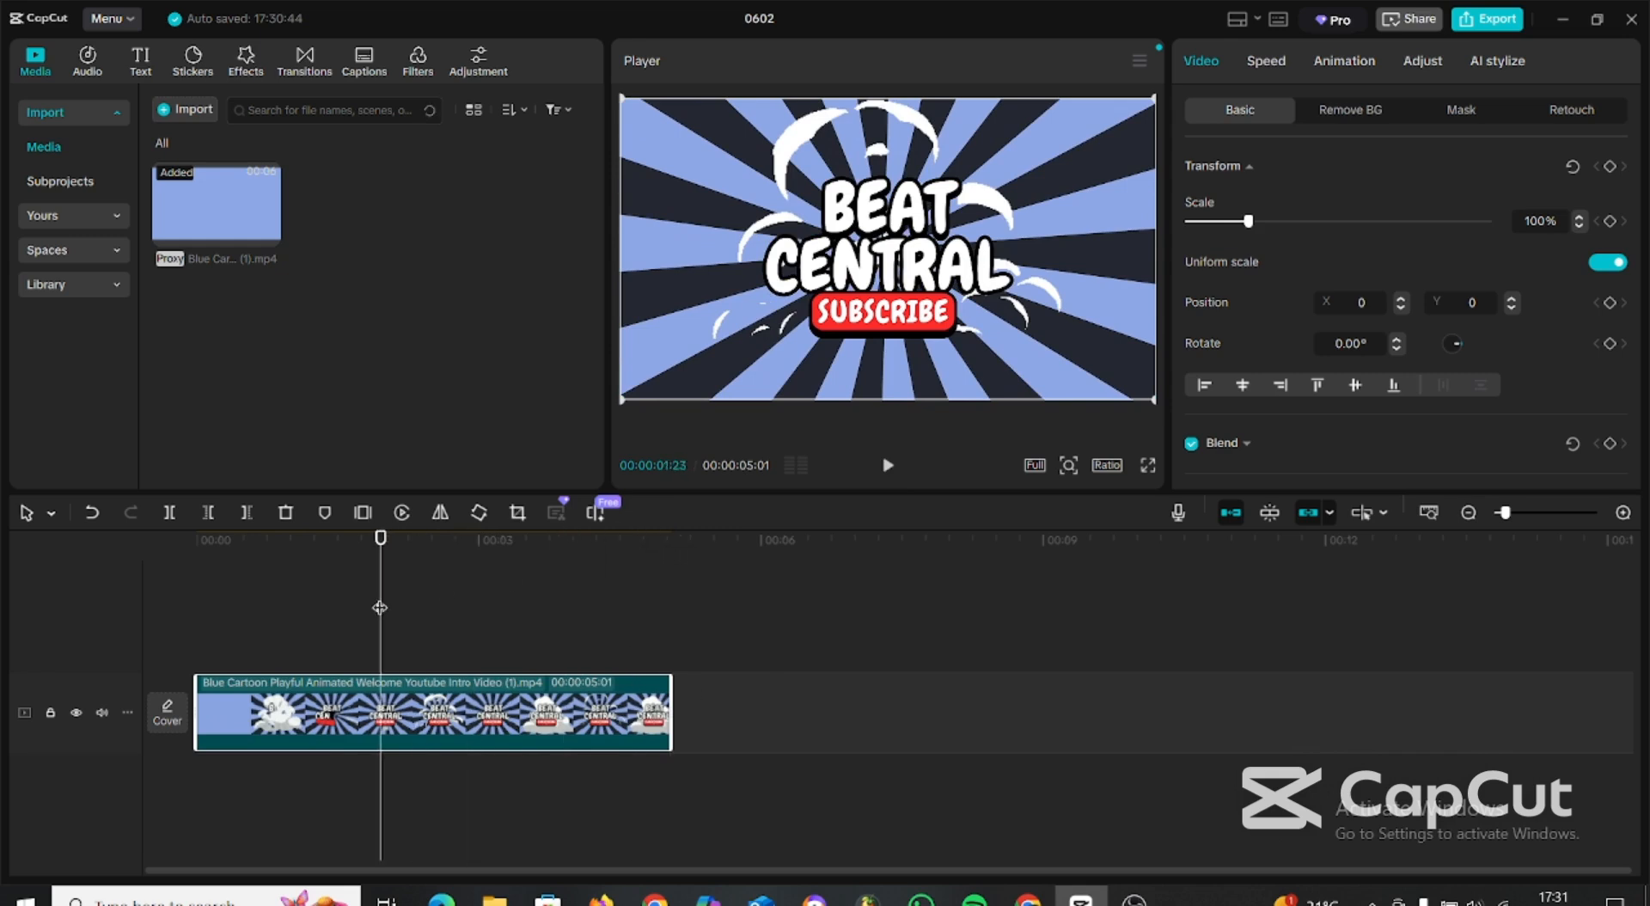
key("space")
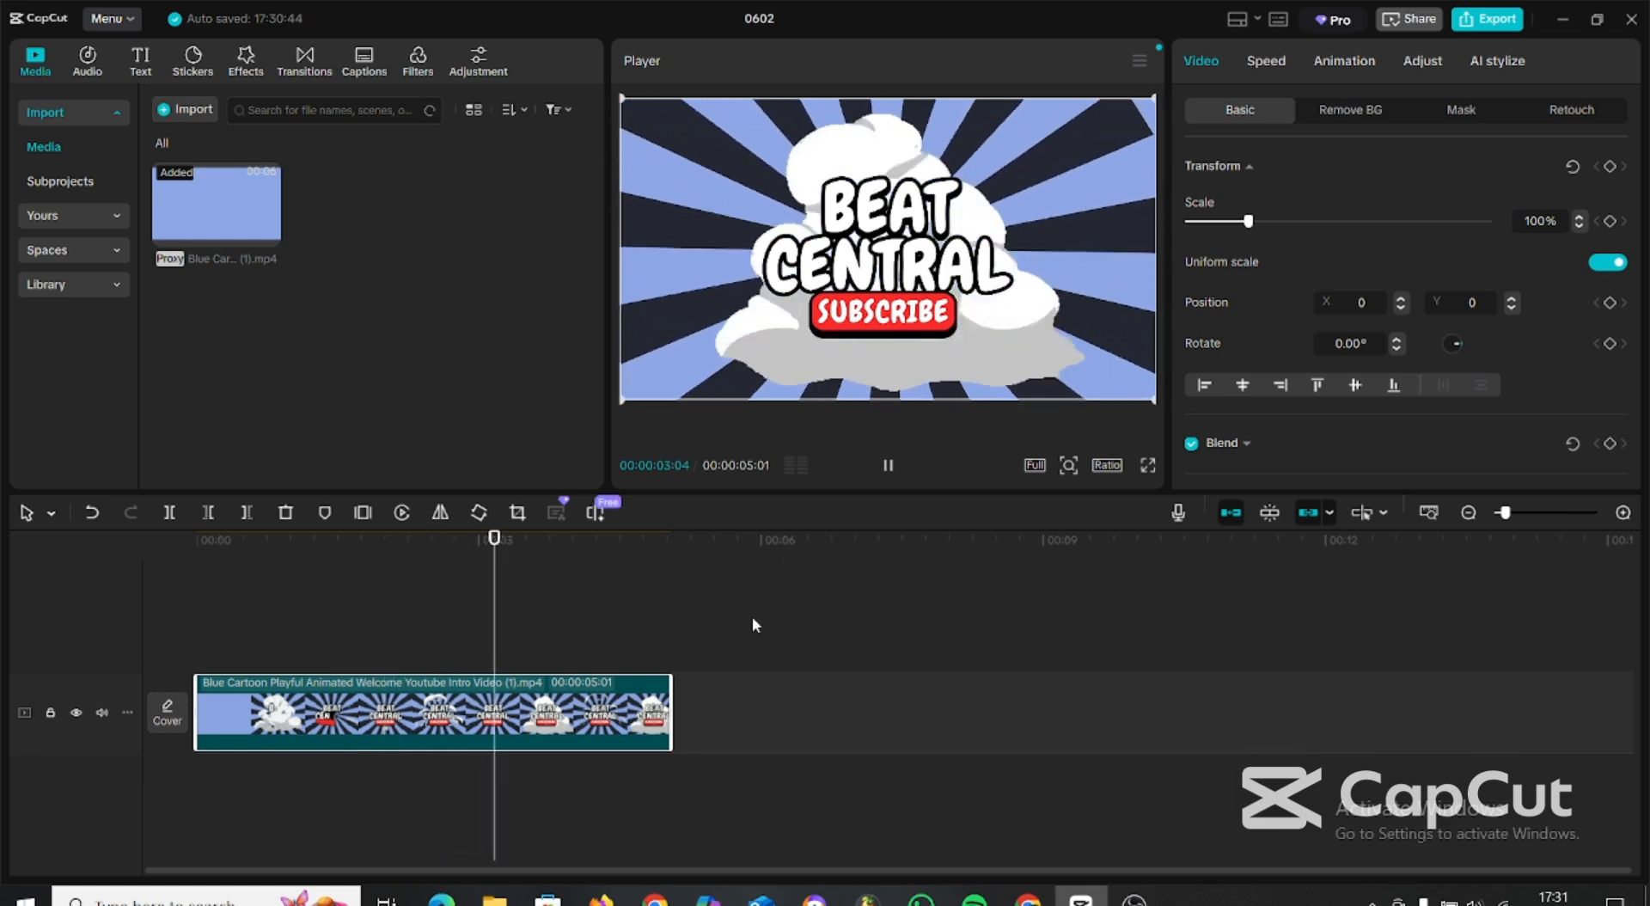
key("space")
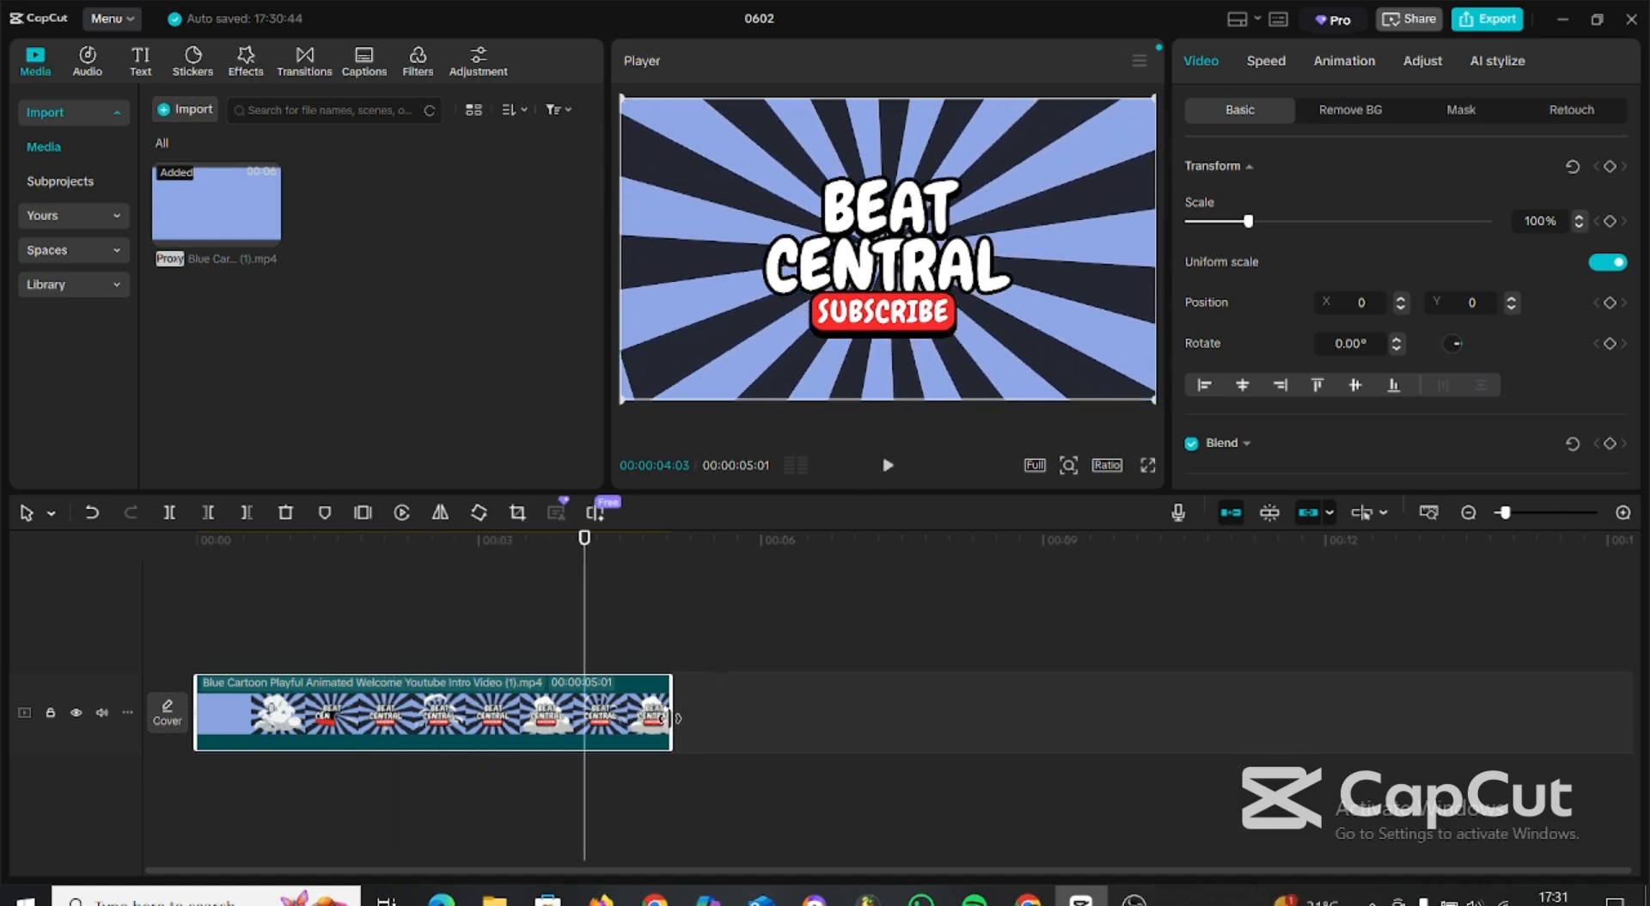
Trim the end of the intro clip to about 2:20 (seconds:frames) and play the shortened clip from the start.
left_click_drag(672, 718, 470, 722)
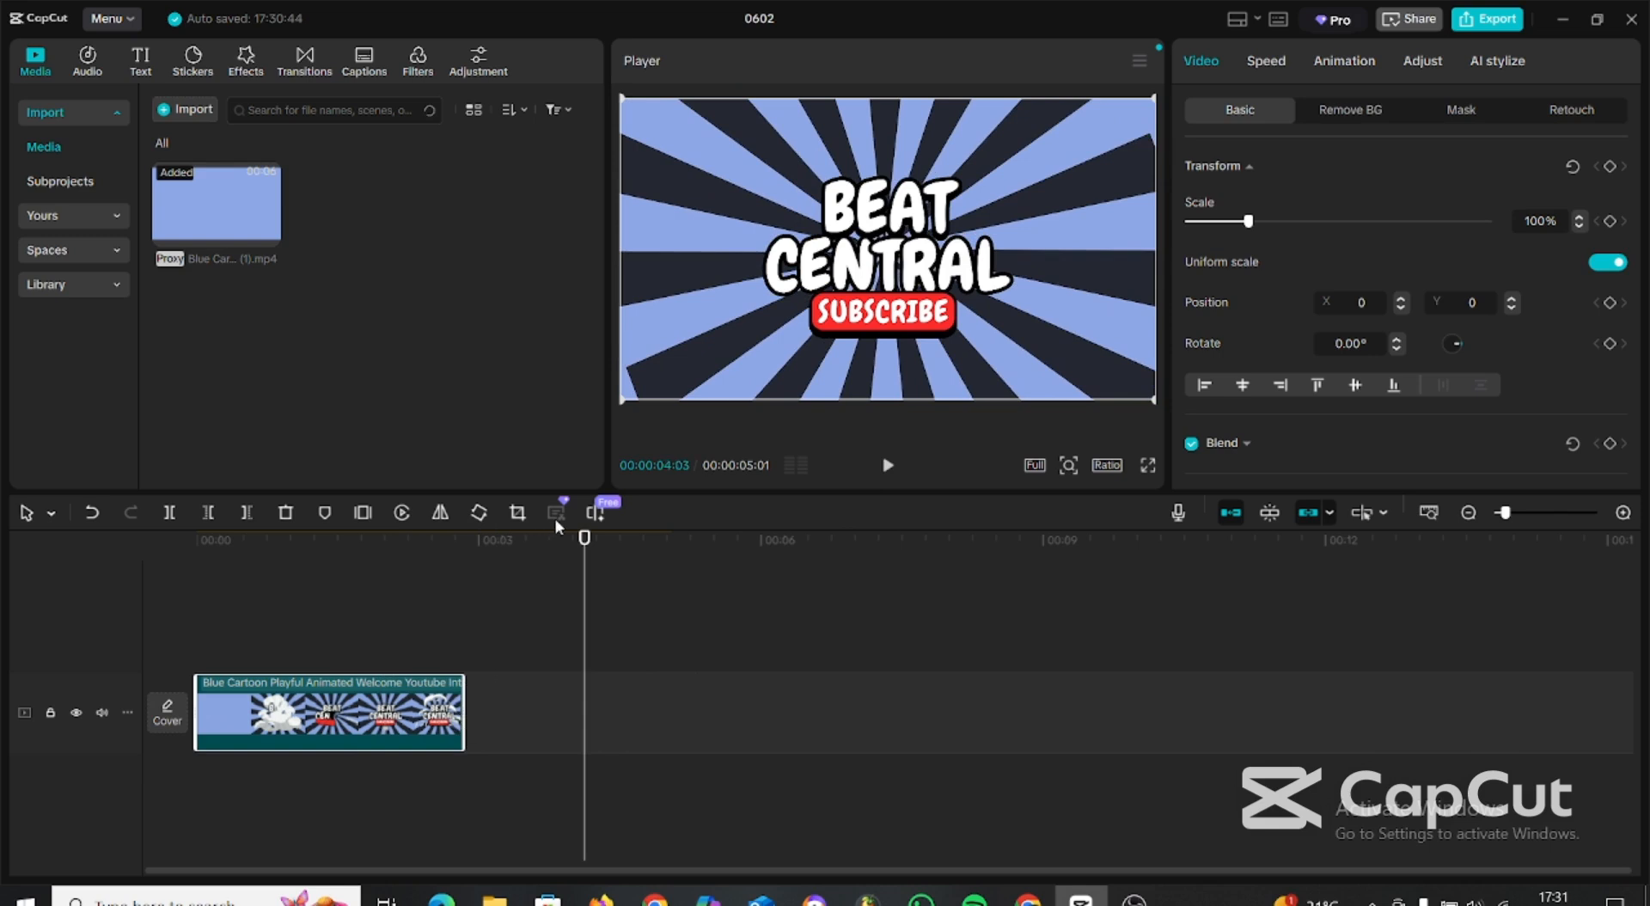
left_click_drag(467, 541, 124, 583)
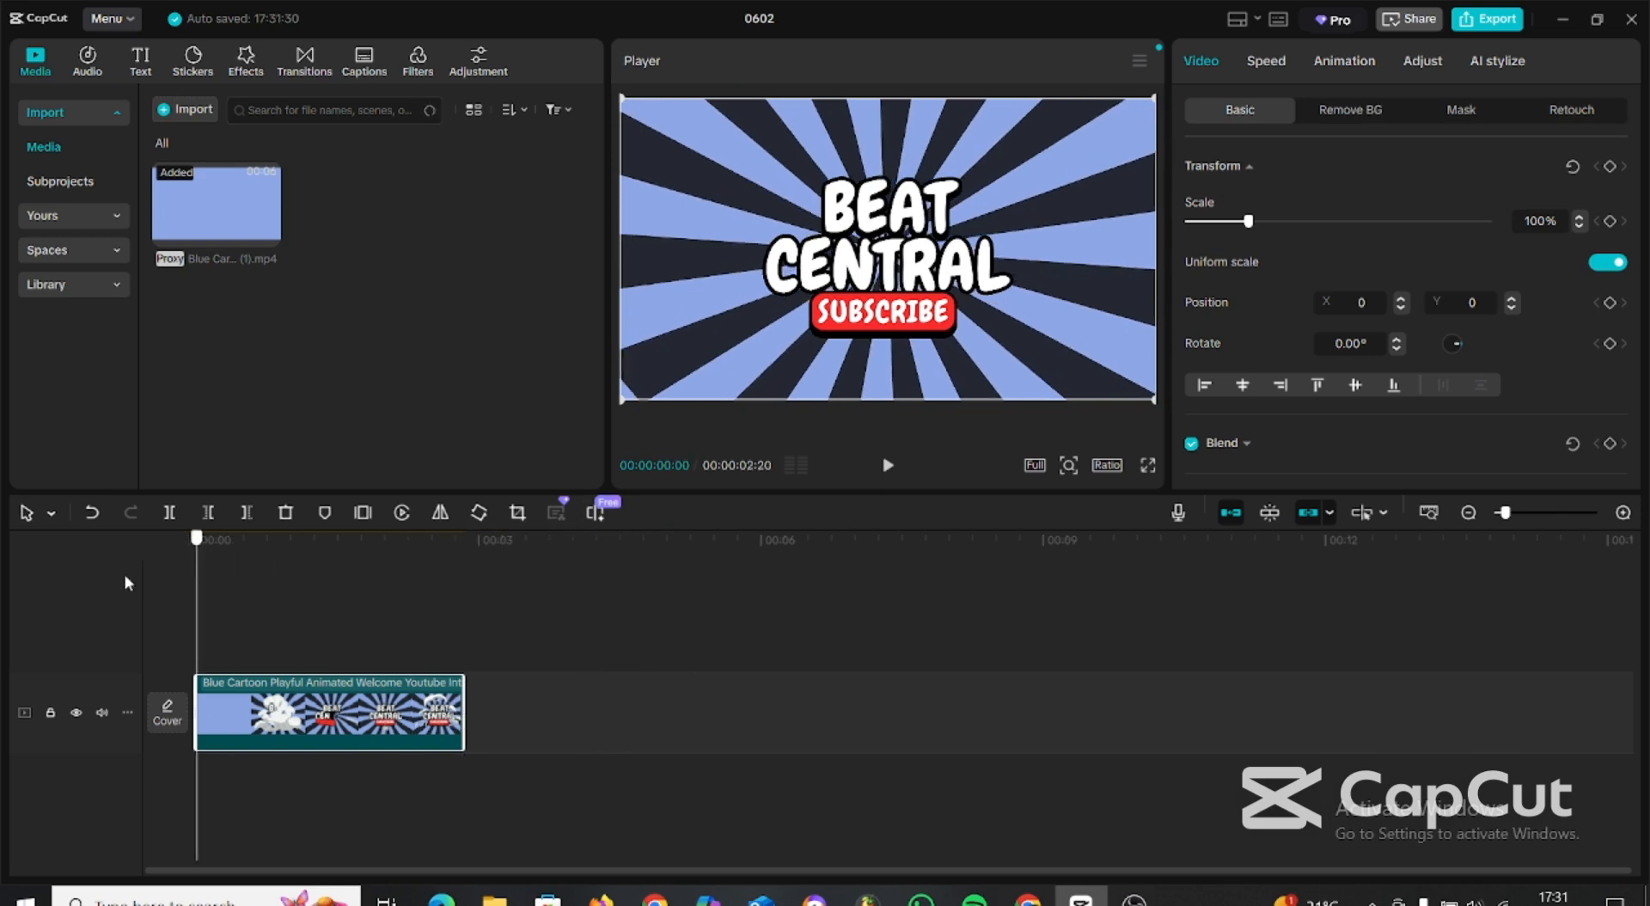
left_click(888, 466)
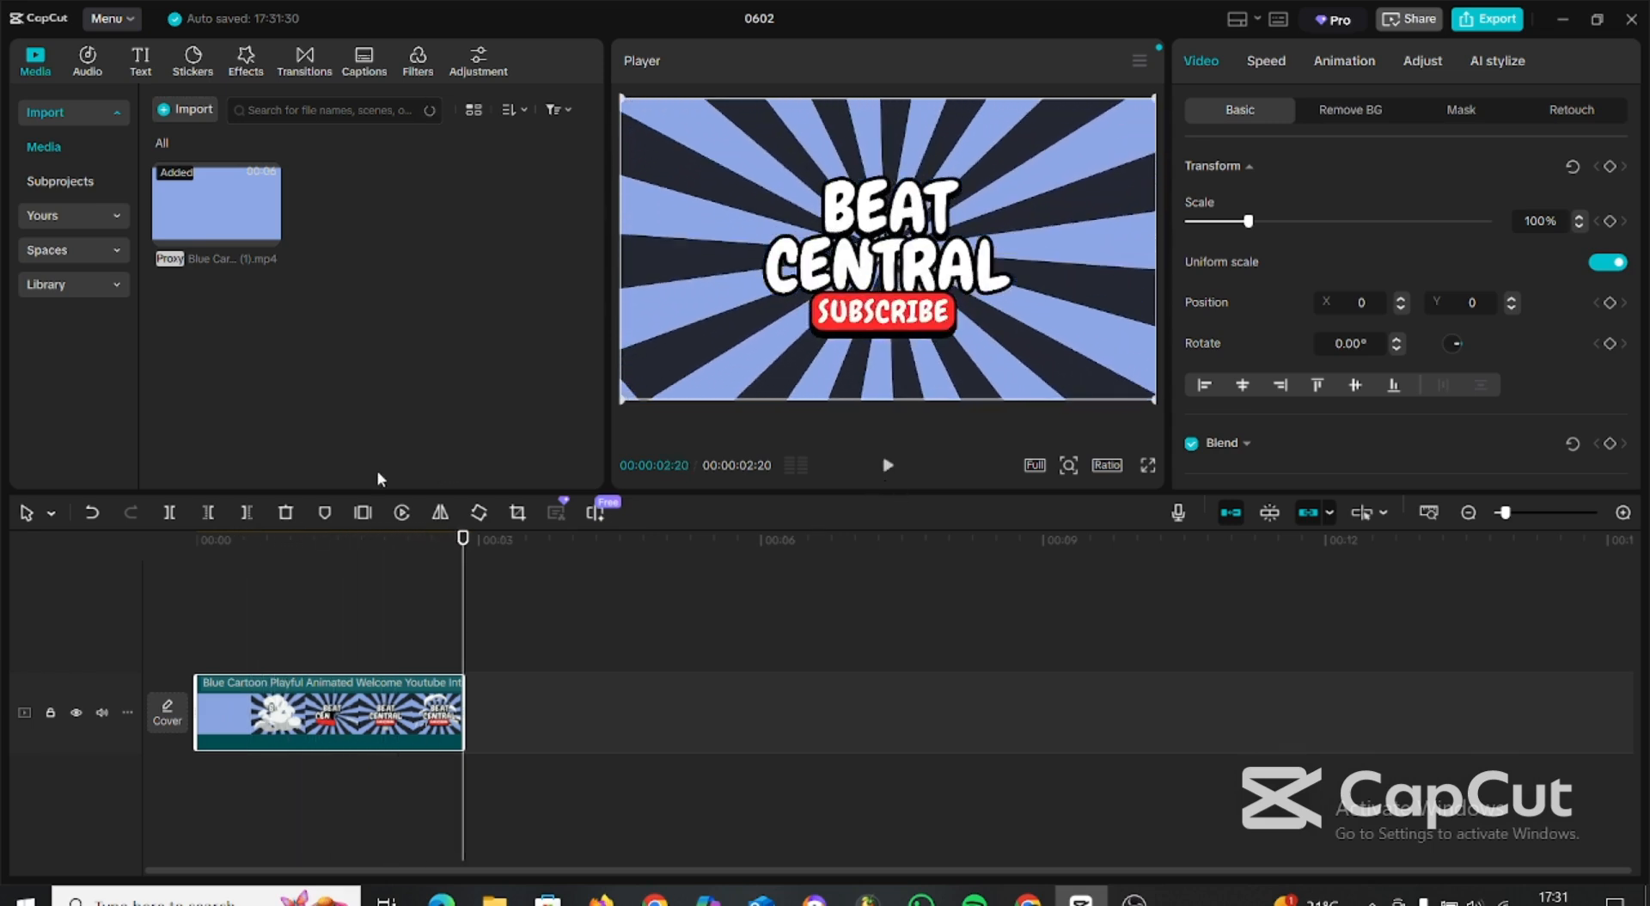
Import "Blue Cartoon Playful Animated Welcome Youtube Intro Video (2).mp4", line up copies of it after the intro clip, and play the sequence.
left_click(192, 110)
double_click(204, 197)
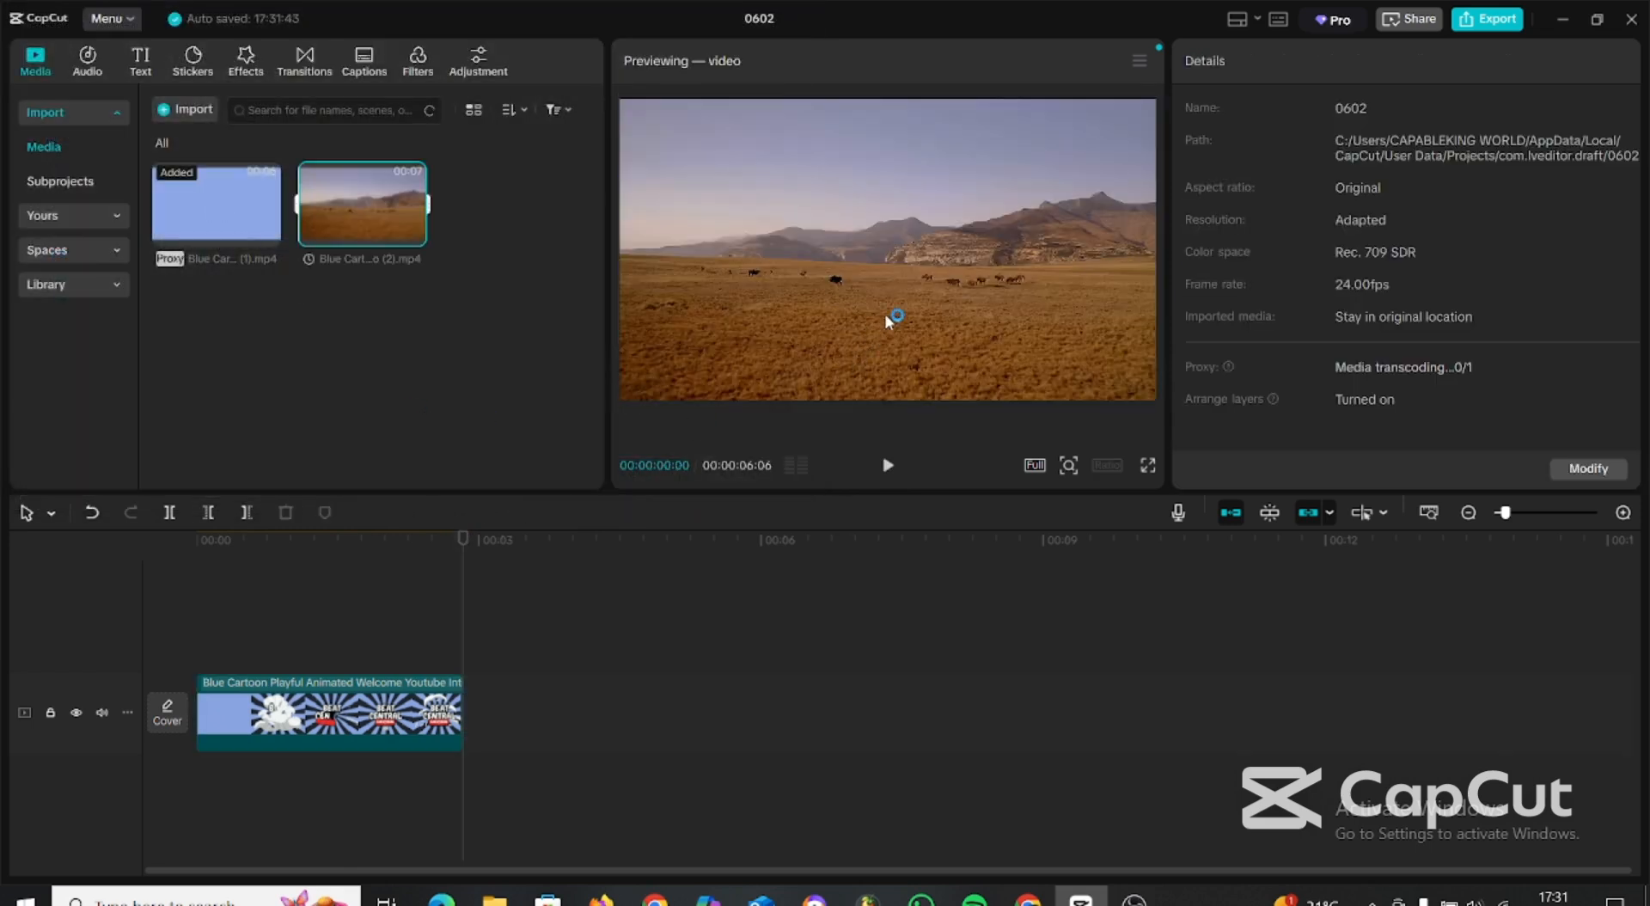
key("space")
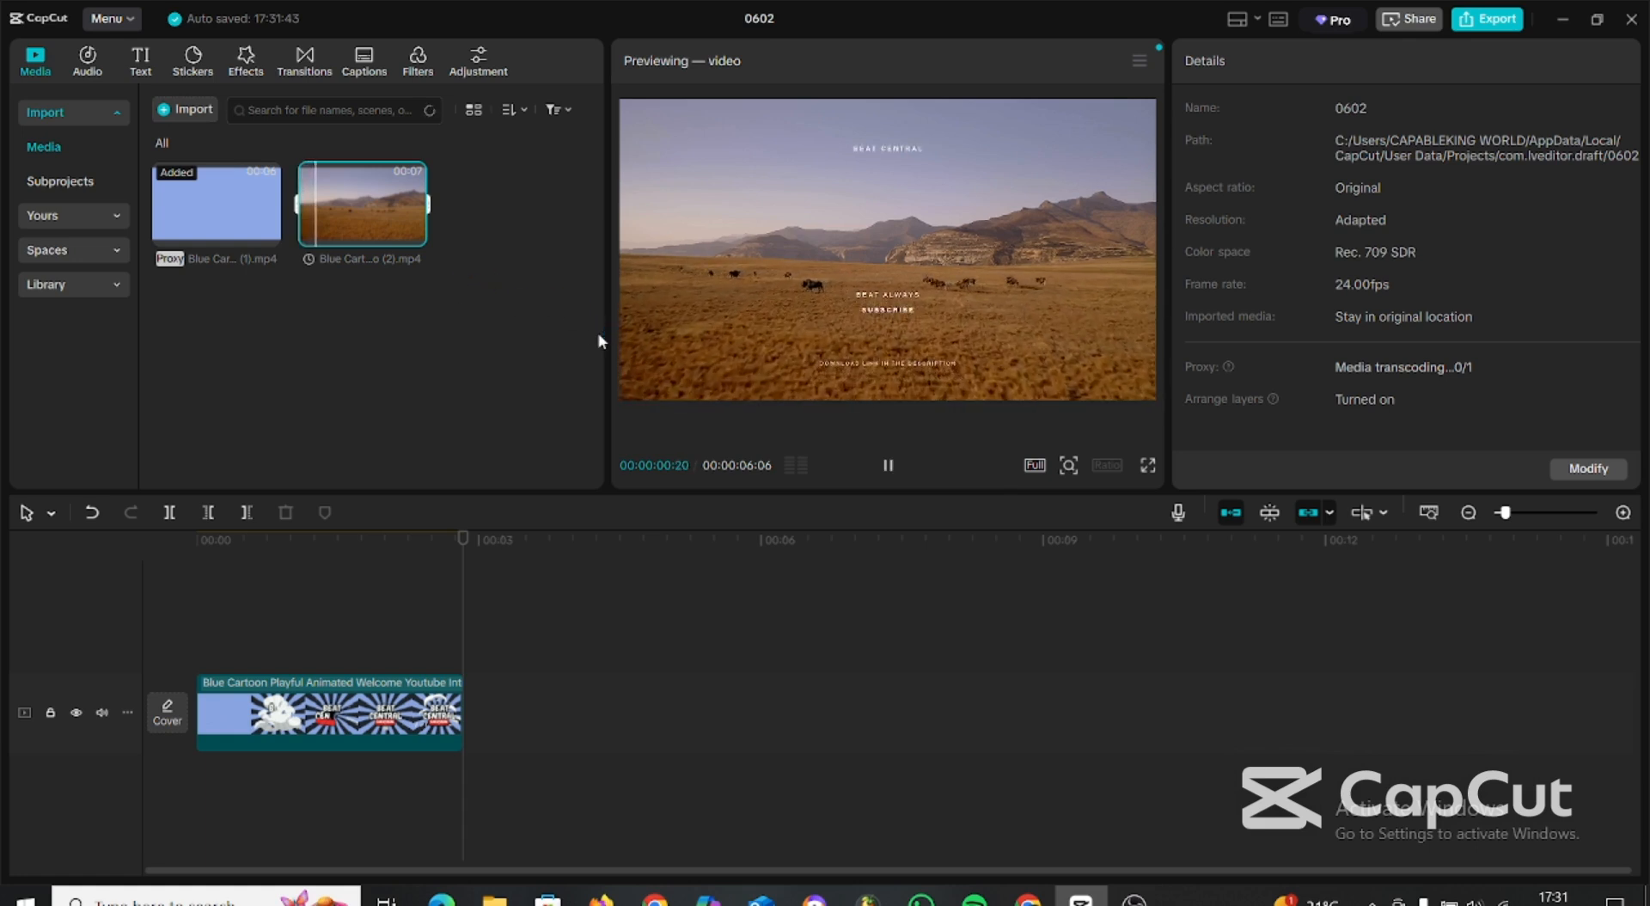
left_click_drag(349, 201, 469, 720)
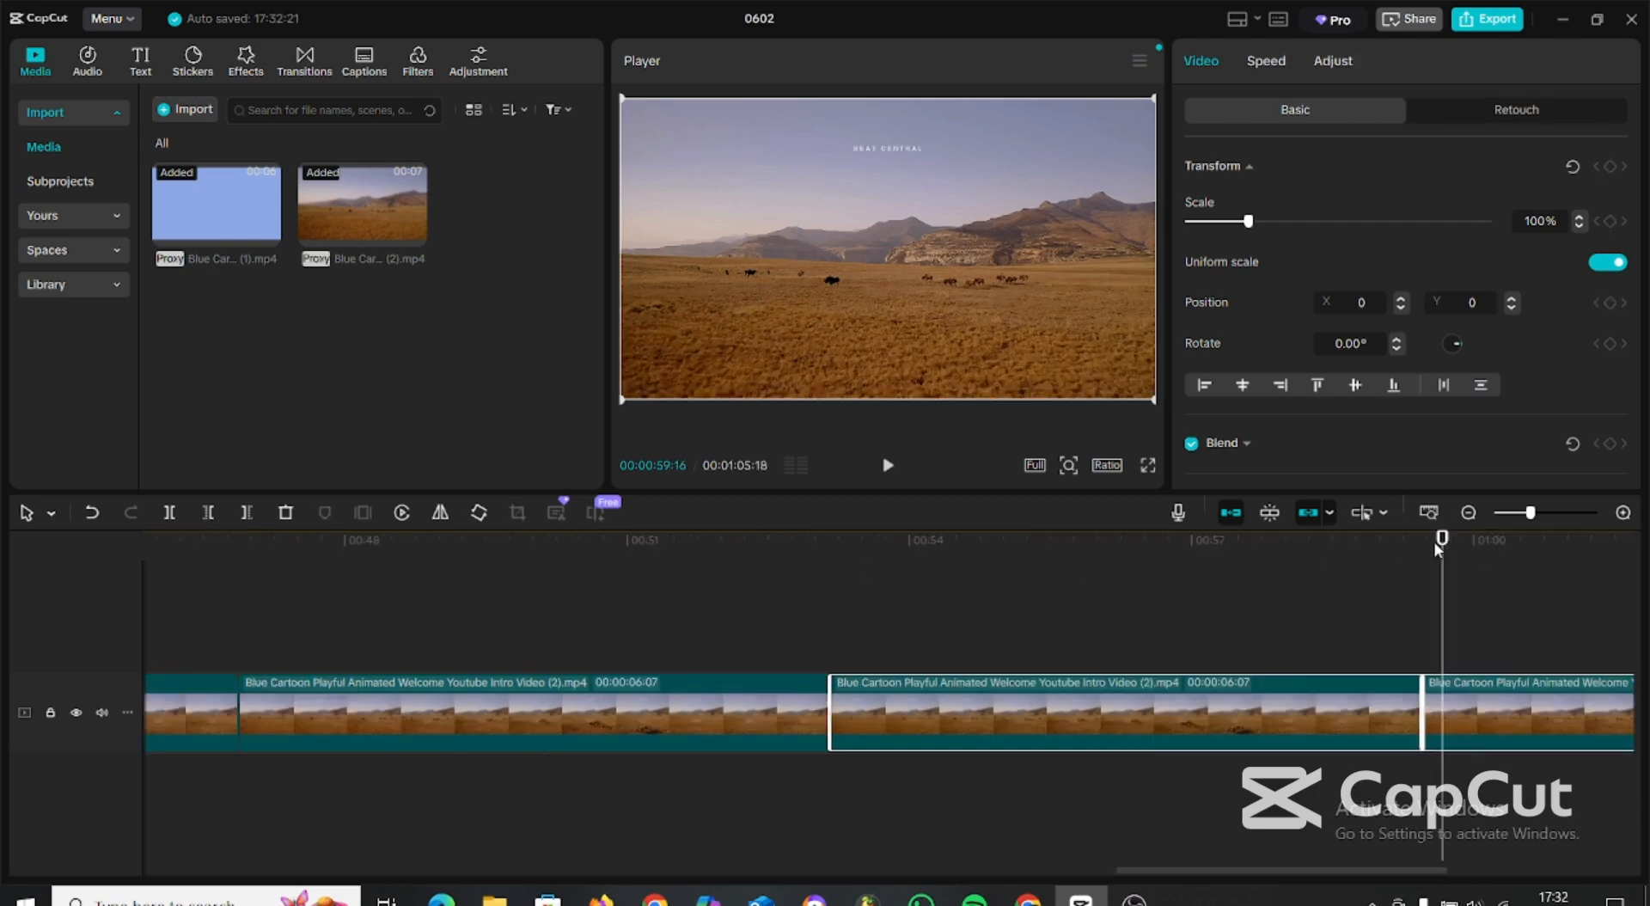
left_click_drag(1444, 541, 2, 564)
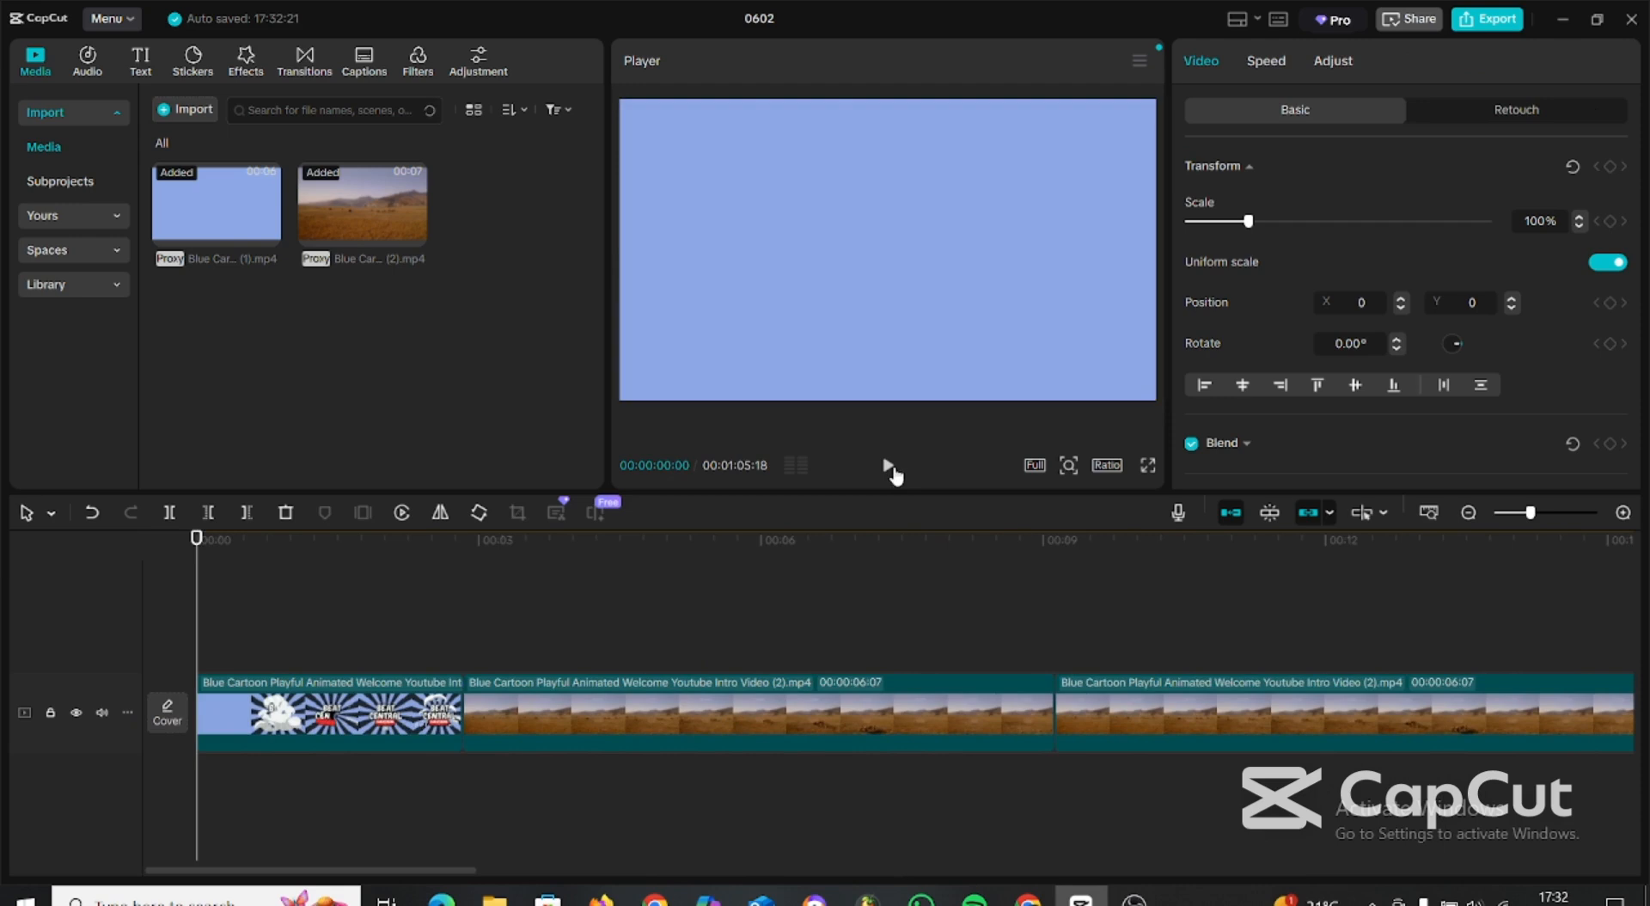
left_click(888, 465)
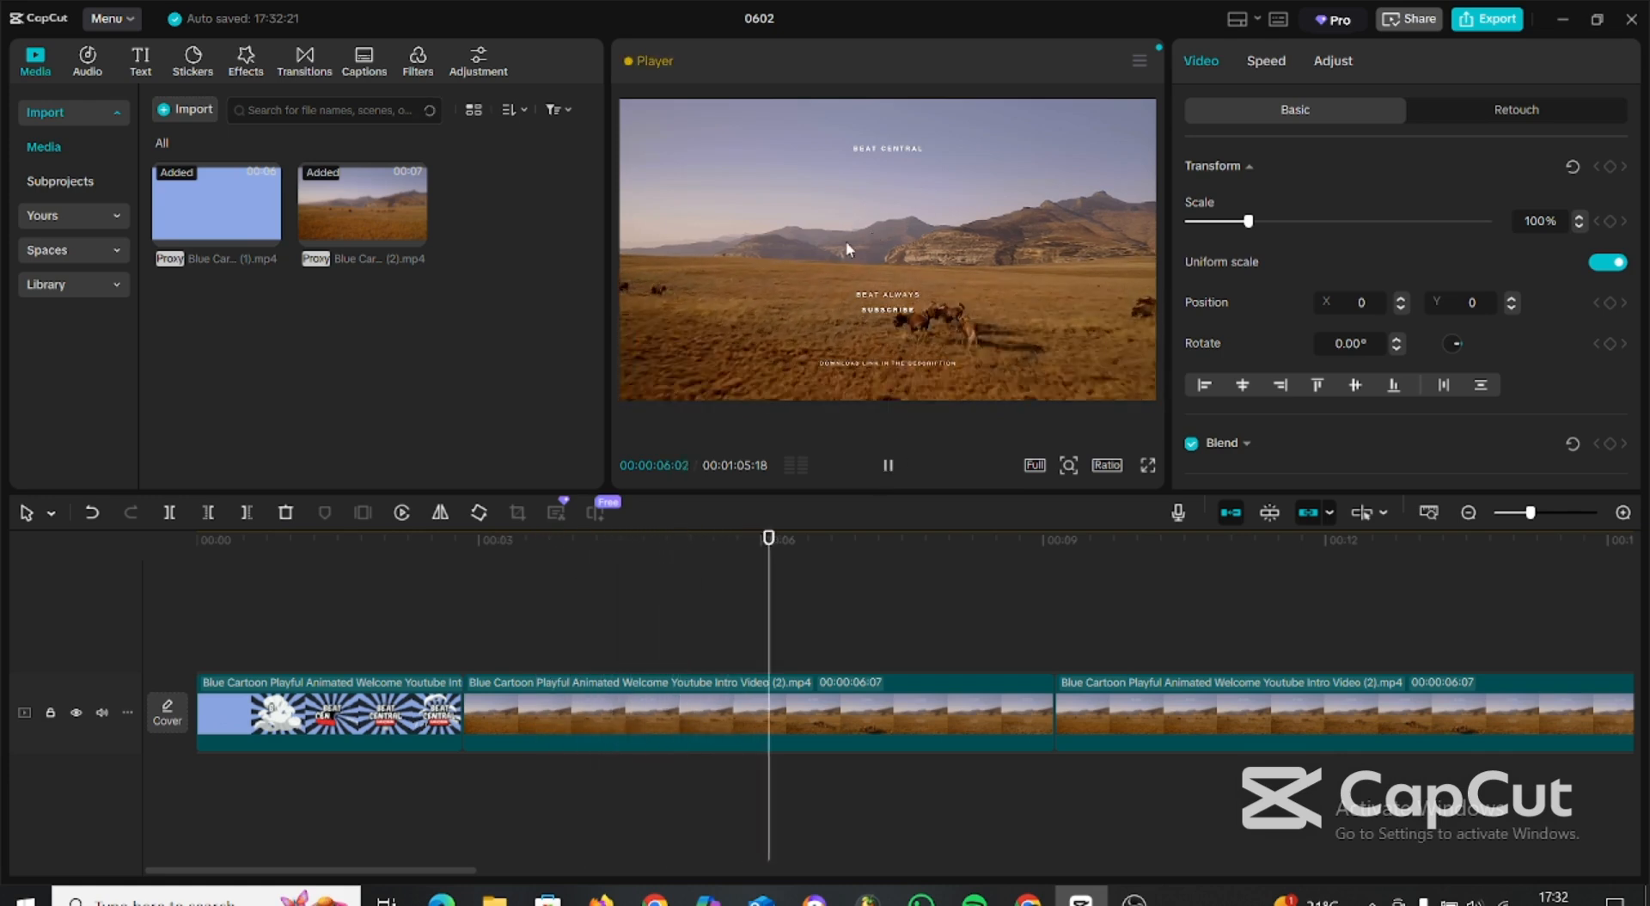
Import Call 105 bpm.wav and place it on an audio track starting where the landscape footage begins.
left_click_drag(870, 550, 457, 636)
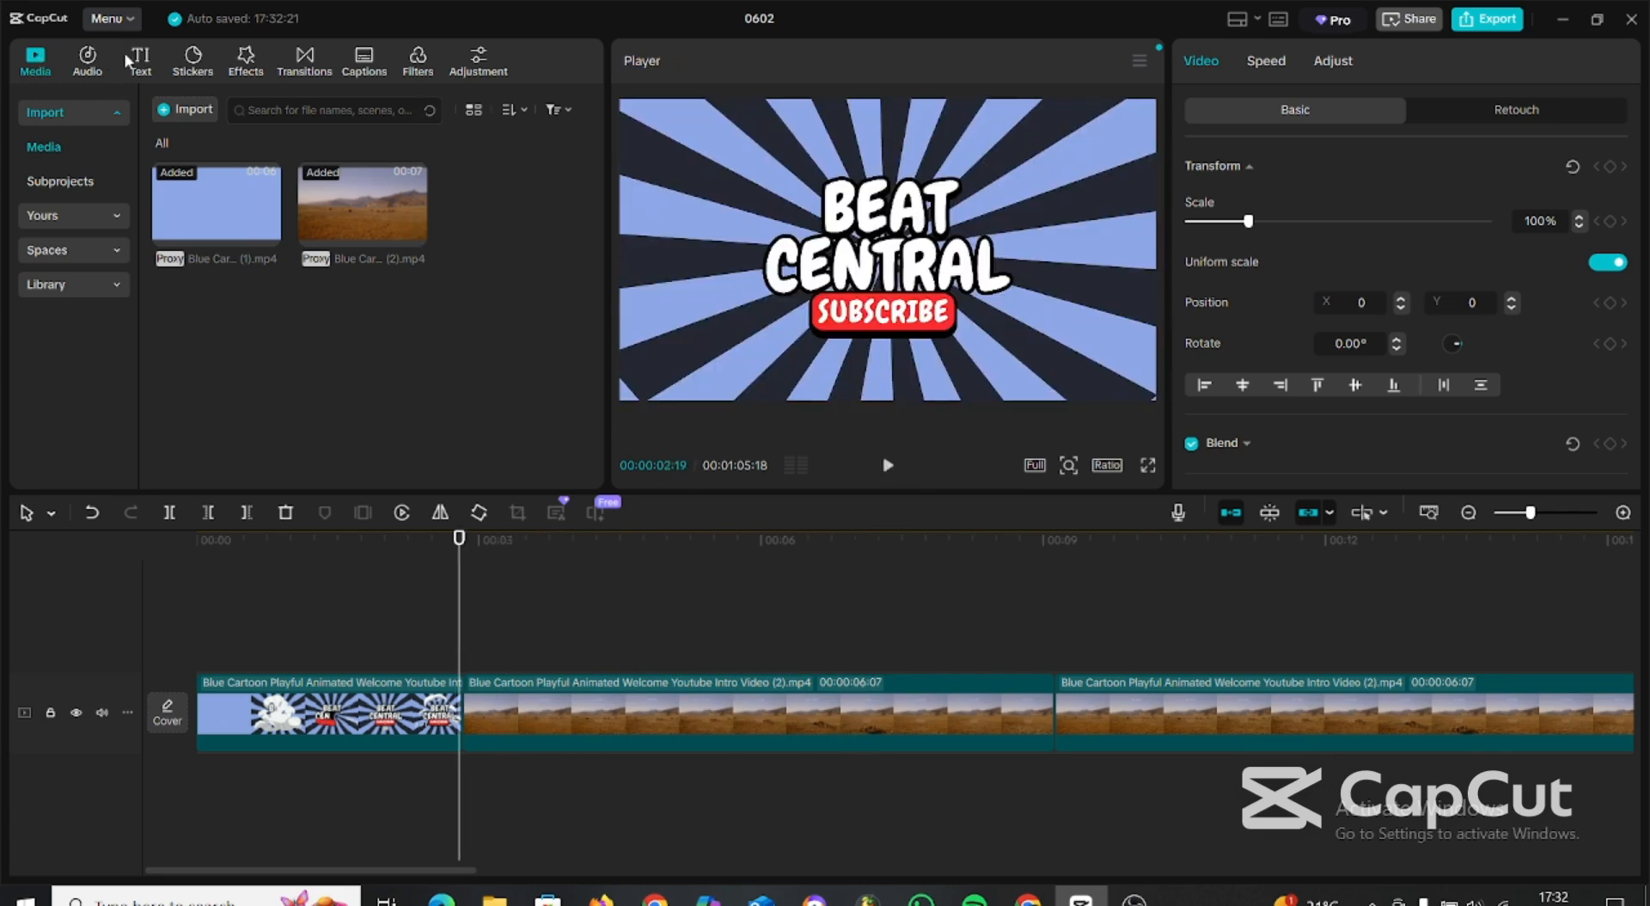
left_click(173, 112)
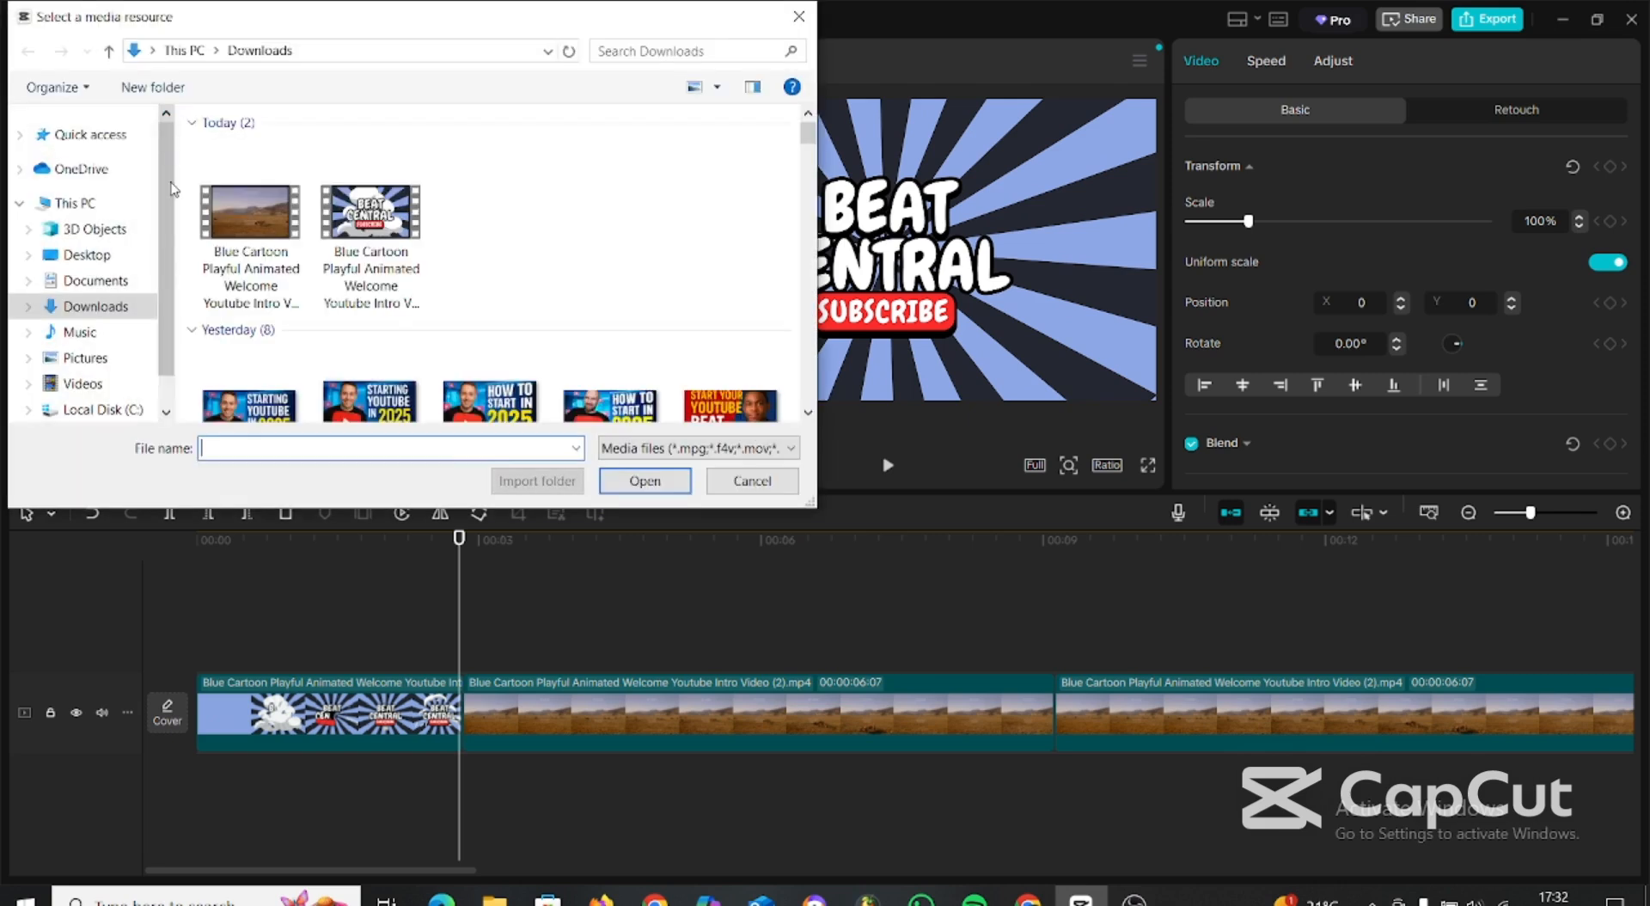
scroll(112, 189, "down", 1)
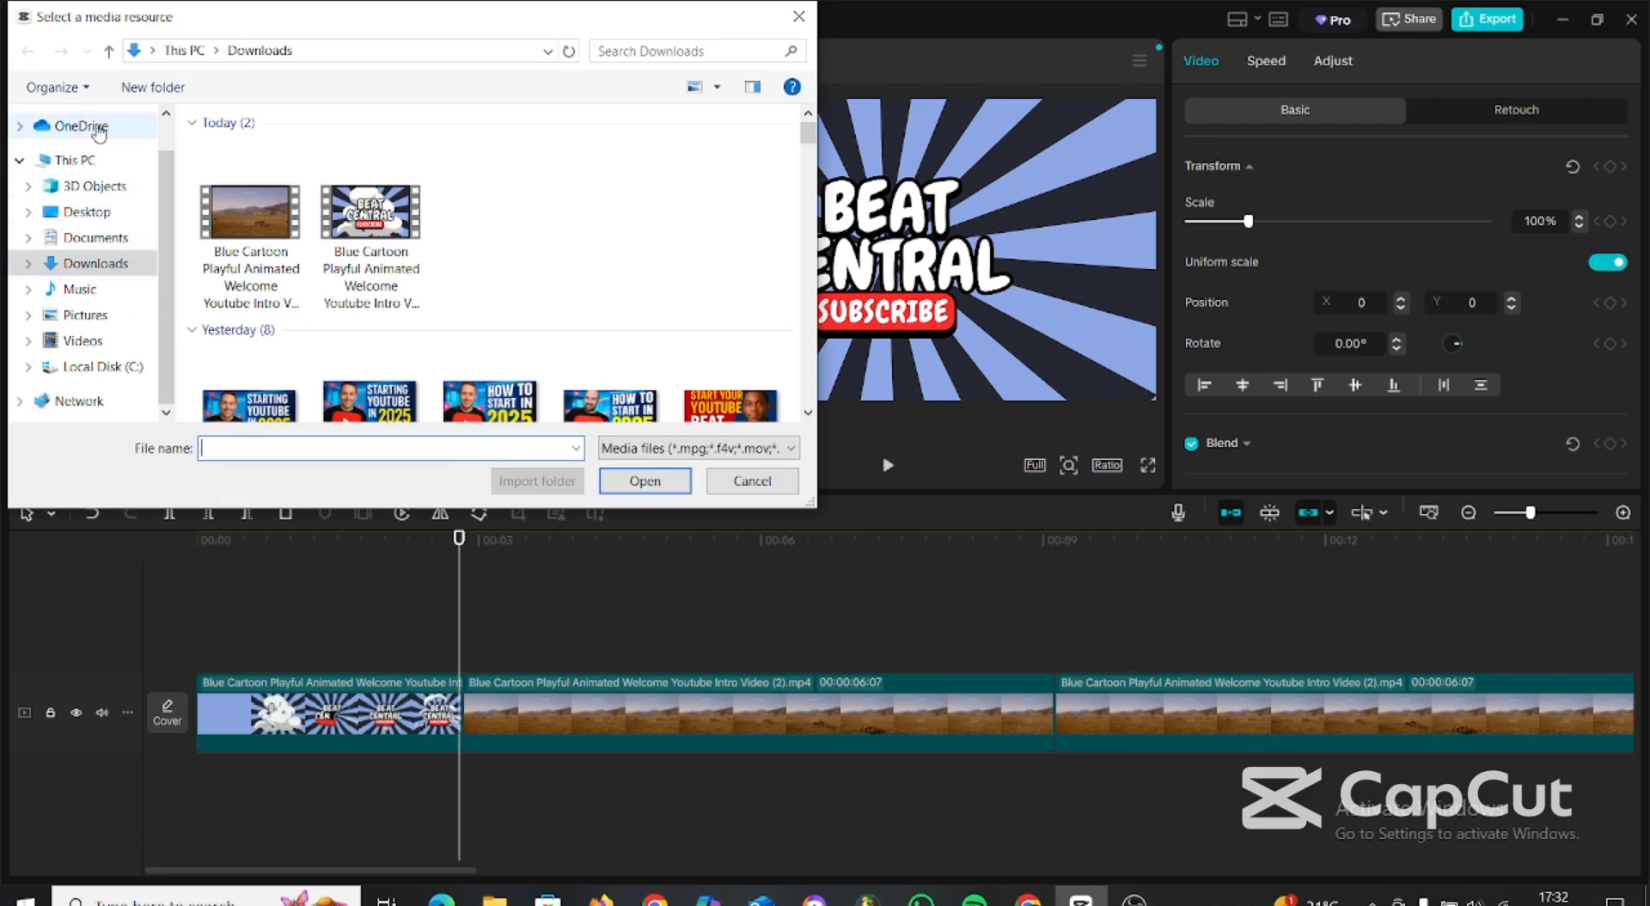
scroll(104, 163, "up", 1)
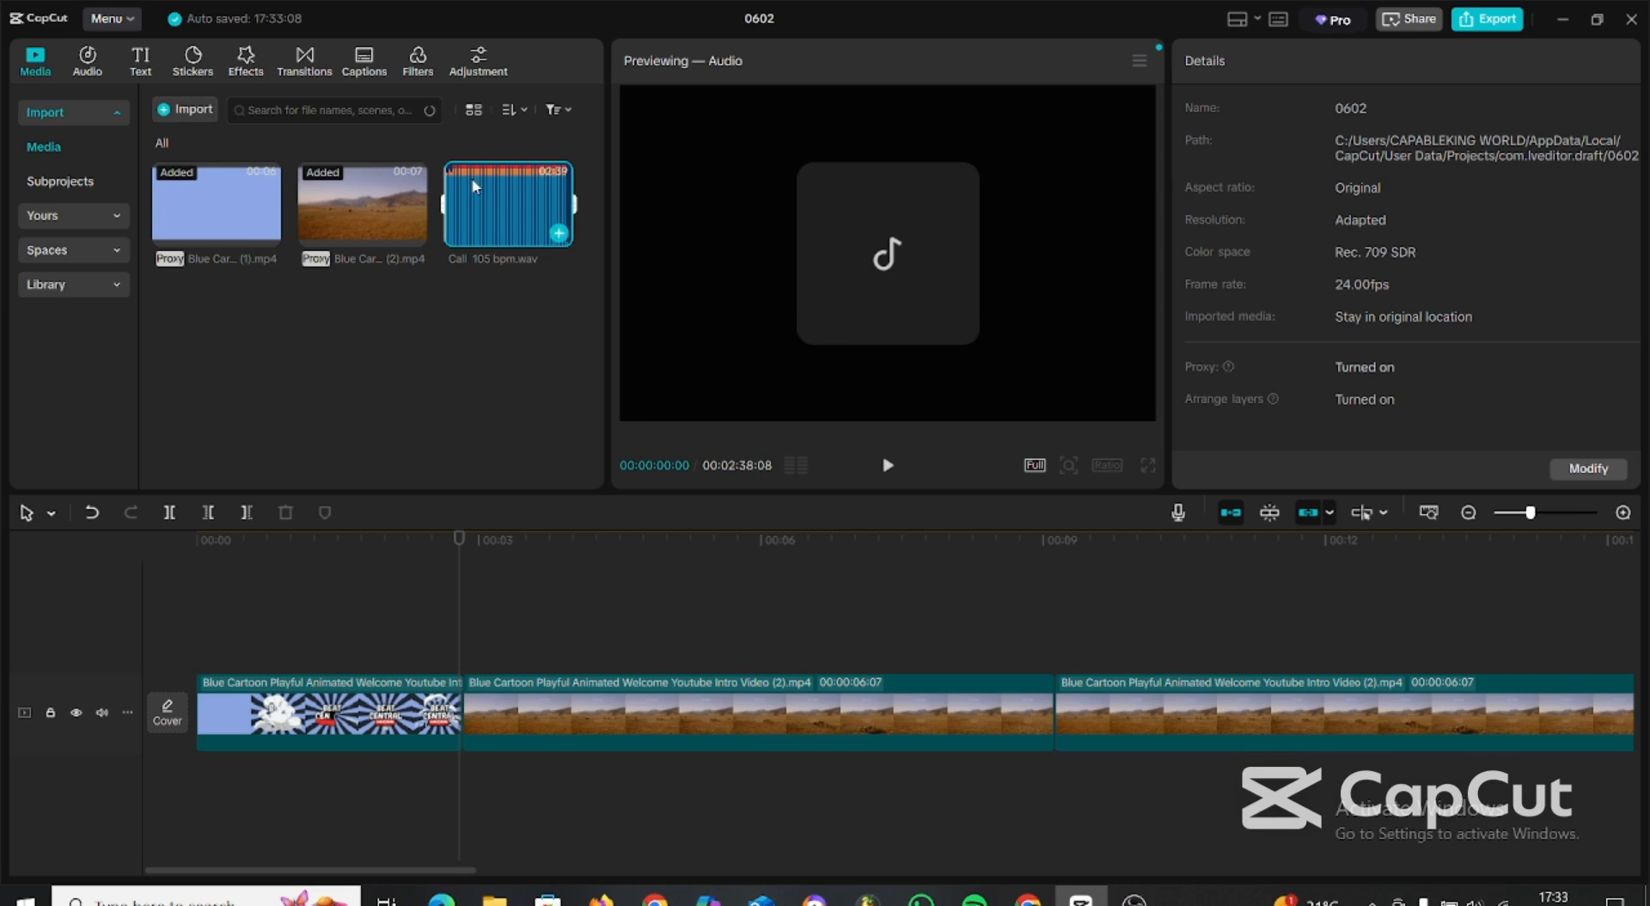
left_click_drag(474, 187, 461, 793)
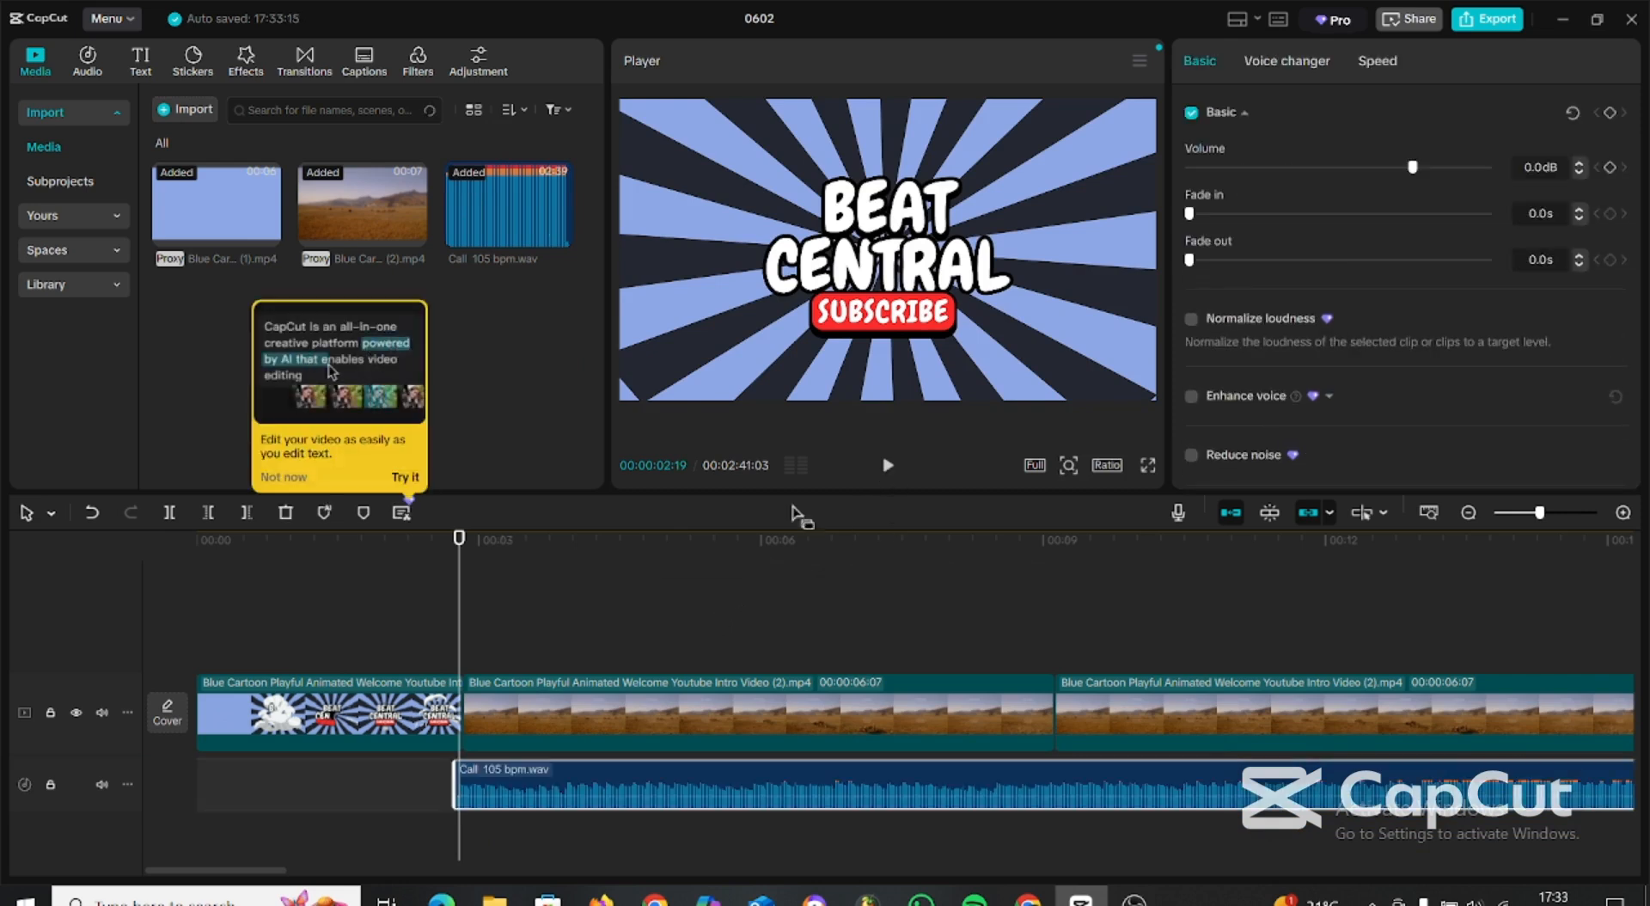
Play back the transition from the intro to the landscape footage with the beat, then replay from the start.
left_click(409, 558)
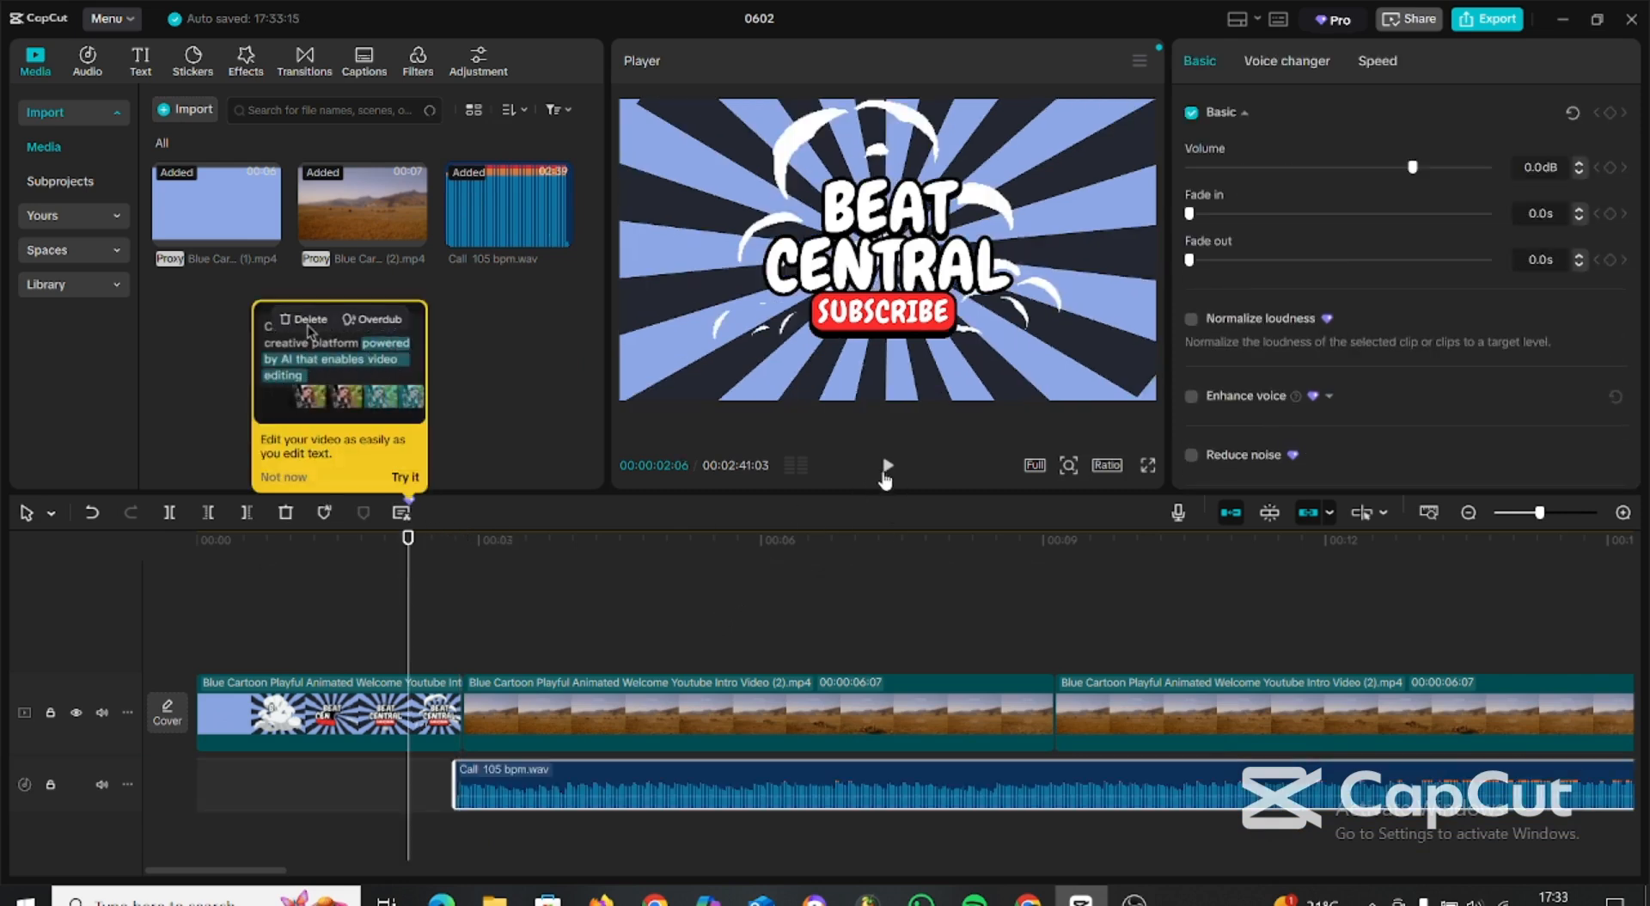
left_click(886, 468)
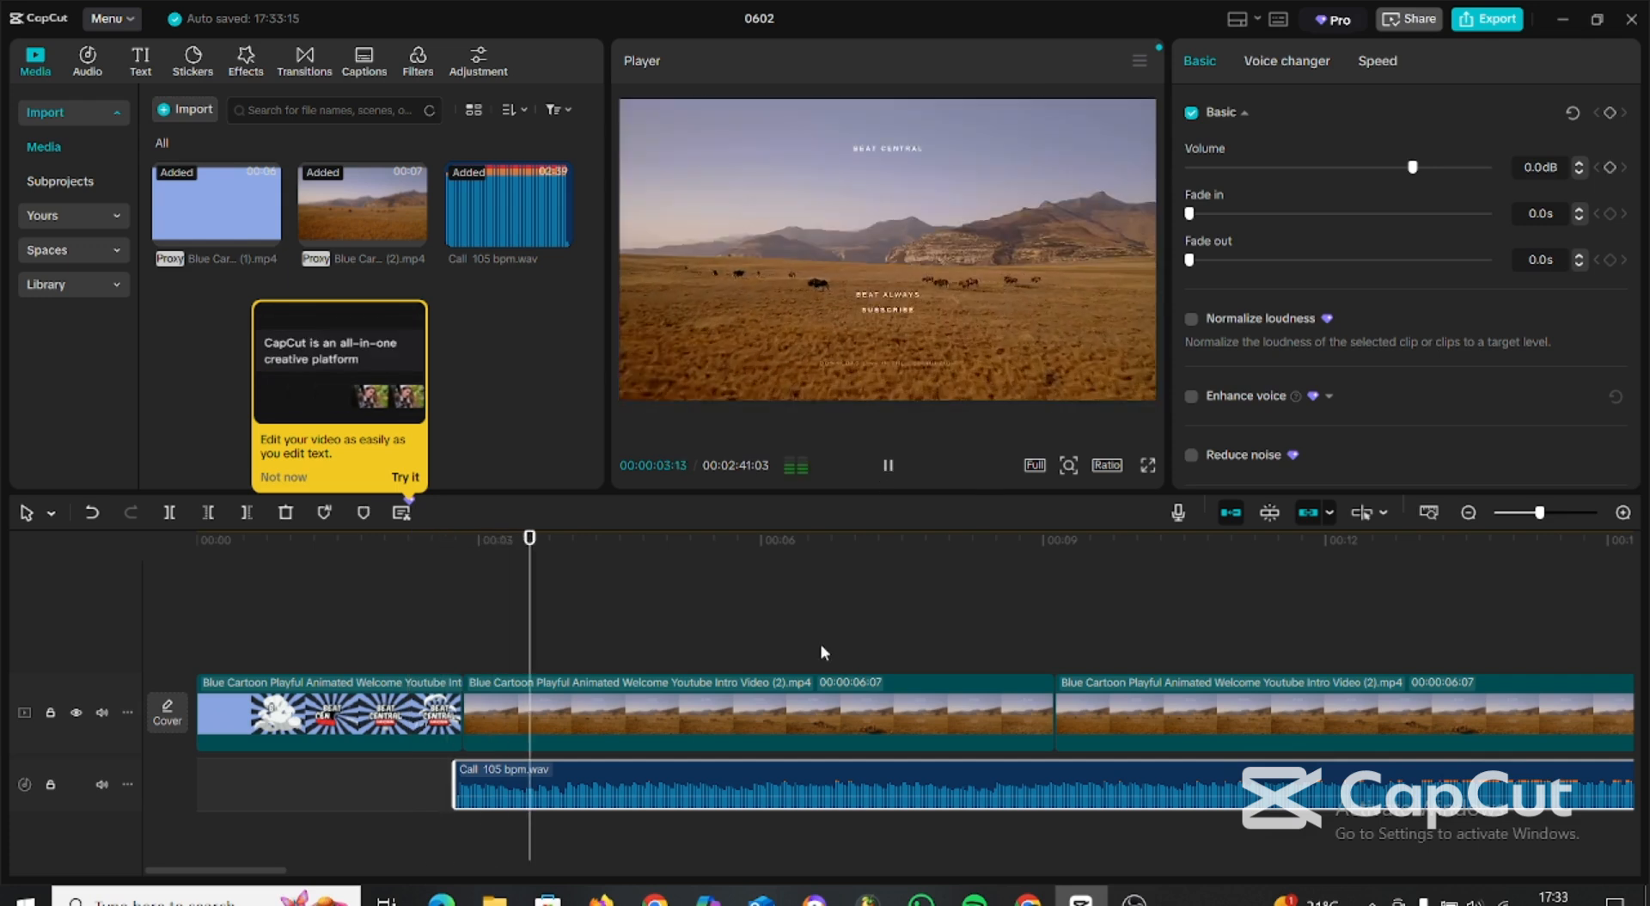
left_click(196, 619)
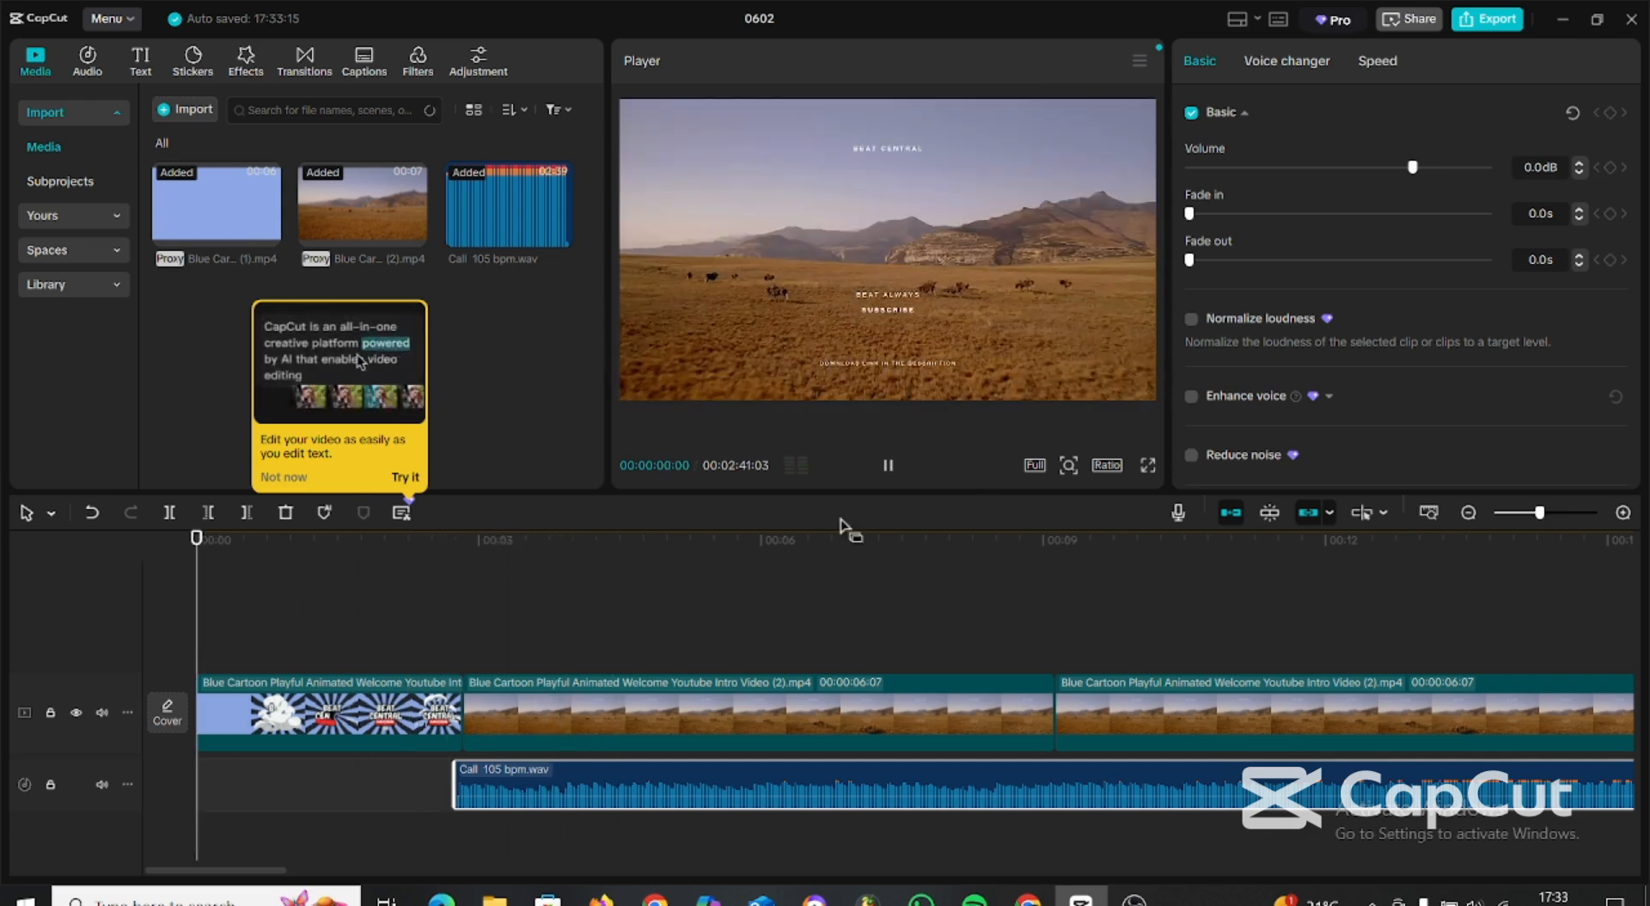
left_click(891, 466)
left_click(889, 470)
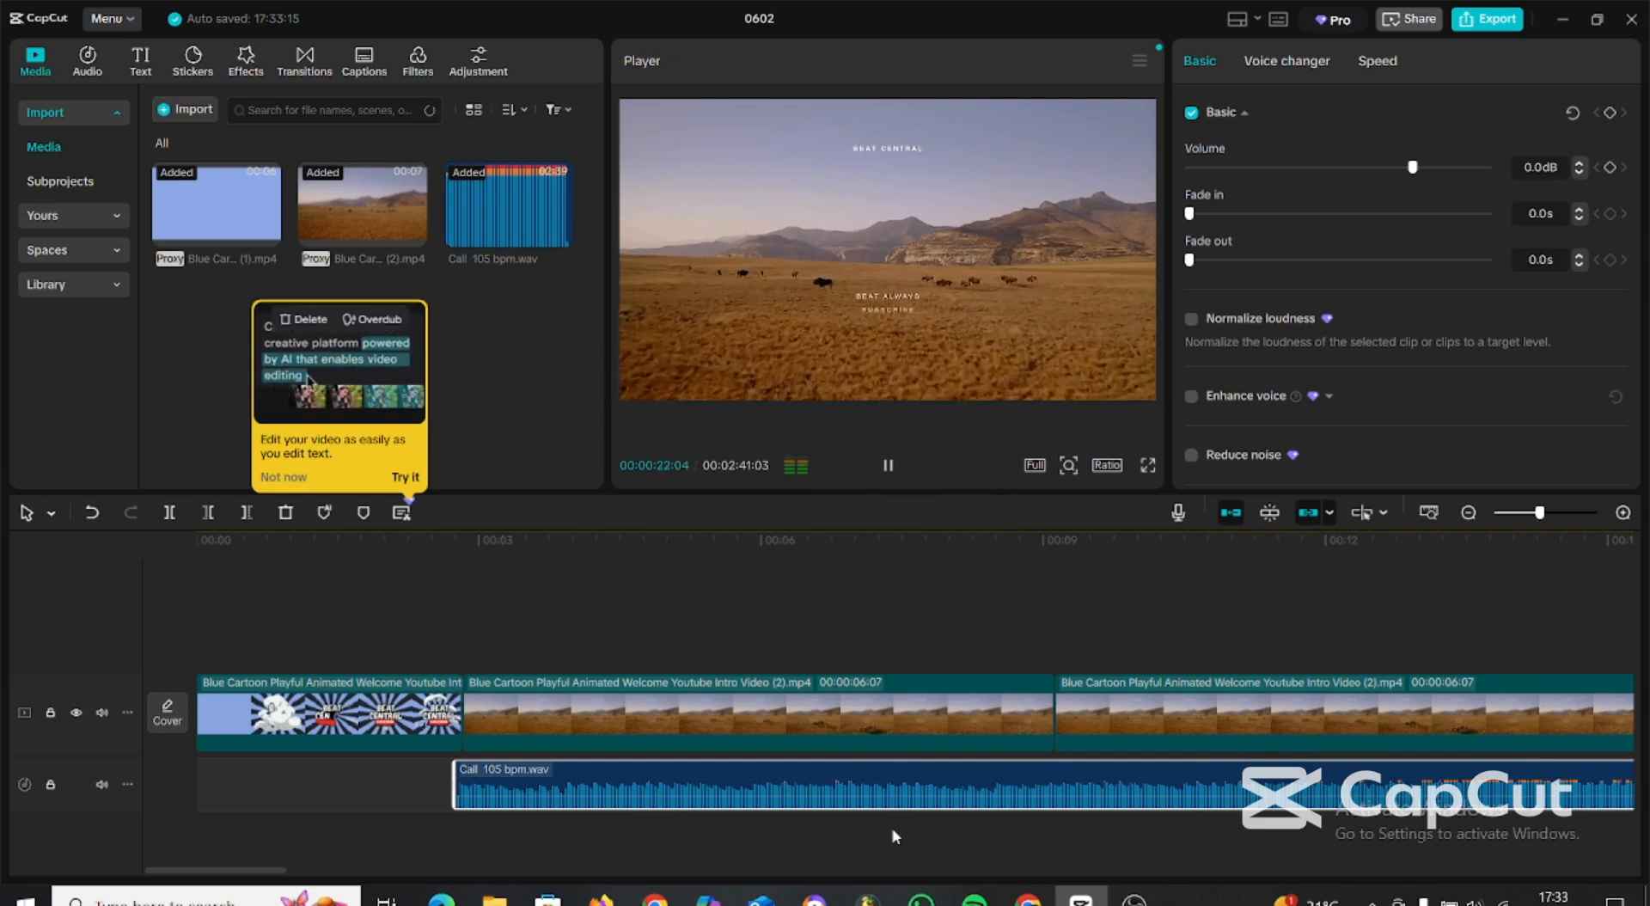
Duplicate the ten landscape clips to extend the video track to about 2:33, and trim the end of the beat audio to match.
scroll(885, 807, "down", 3)
scroll(885, 808, "down", 5)
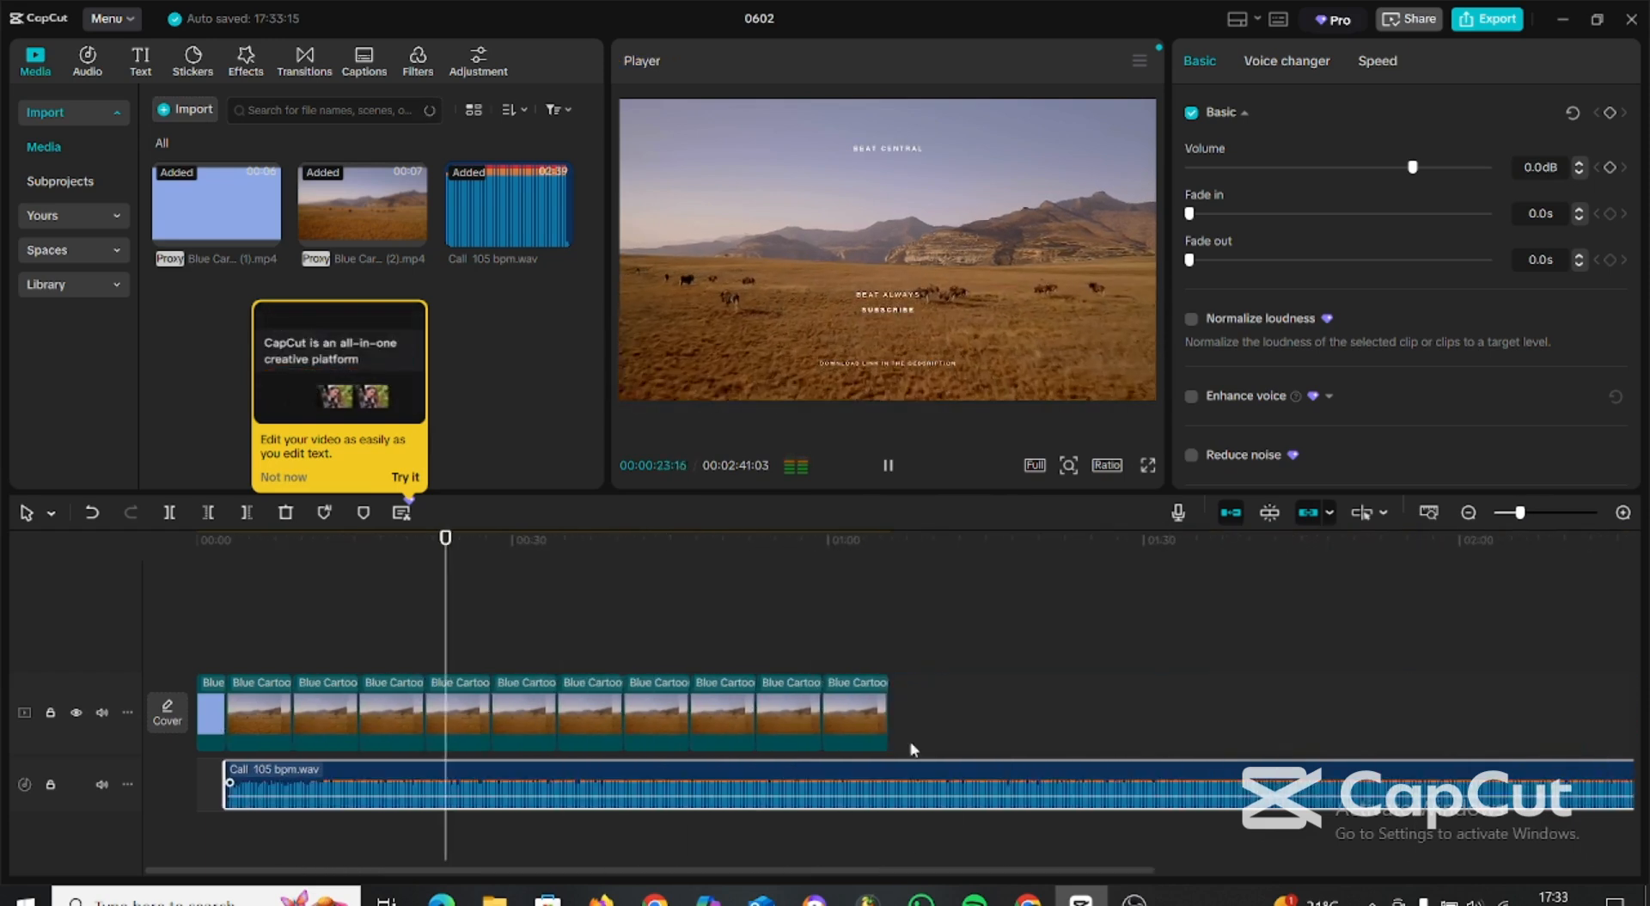
key("space")
scroll(997, 618, "down", 1)
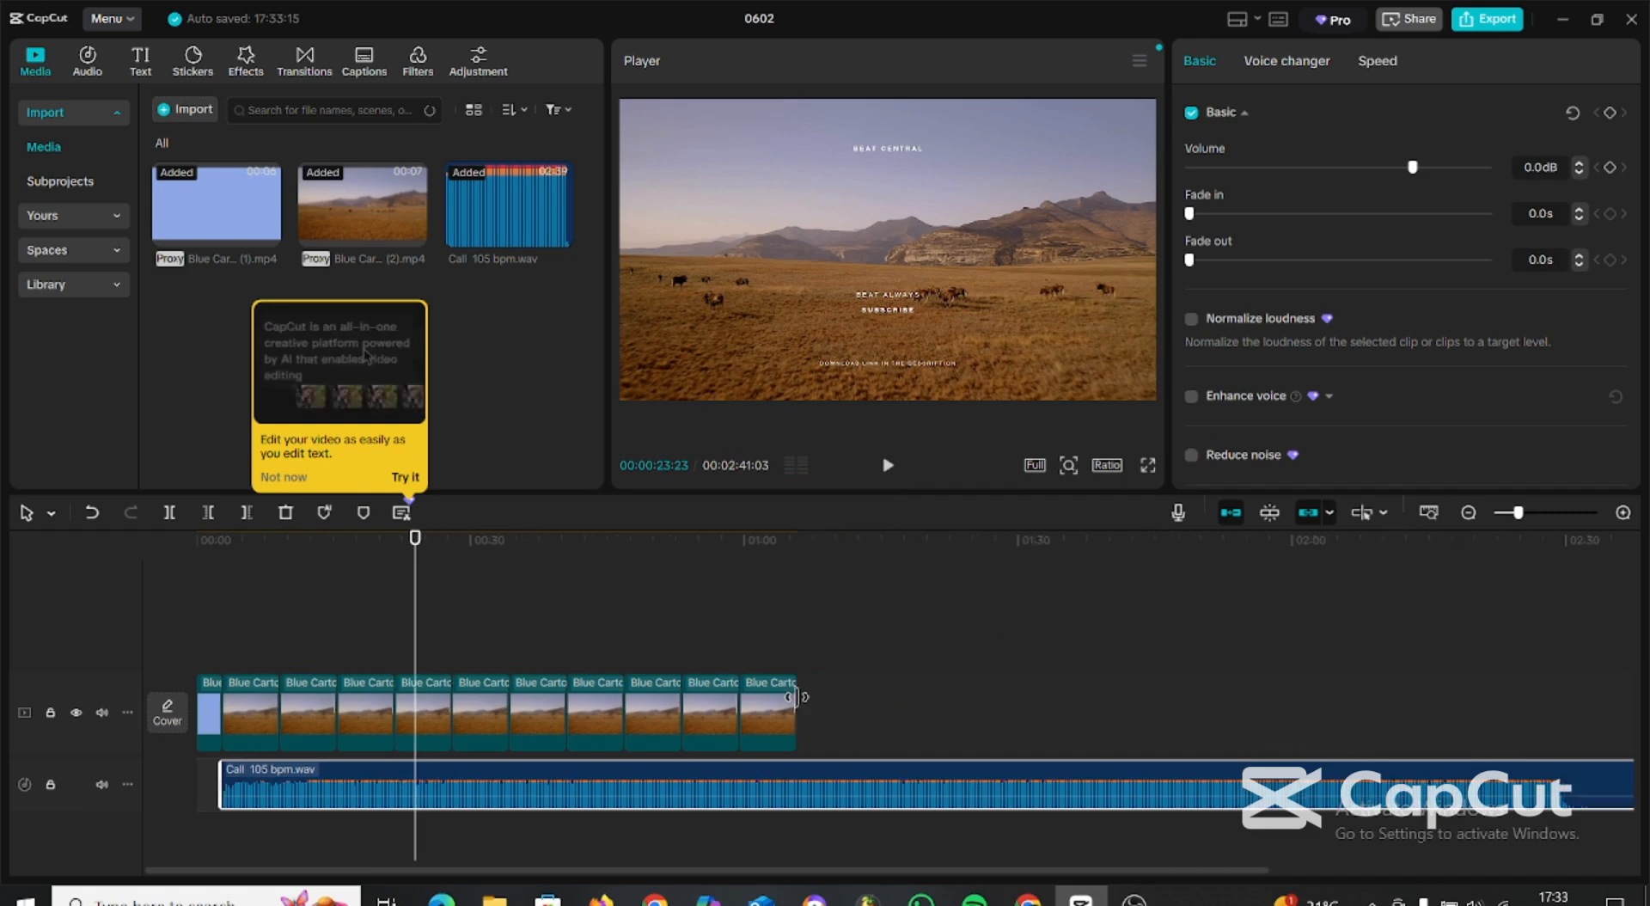
left_click(767, 717, "ctrl")
left_click(710, 717, "ctrl")
left_click(654, 716, "ctrl")
left_click(603, 720, "ctrl")
left_click(539, 721, "ctrl")
left_click(481, 720, "ctrl")
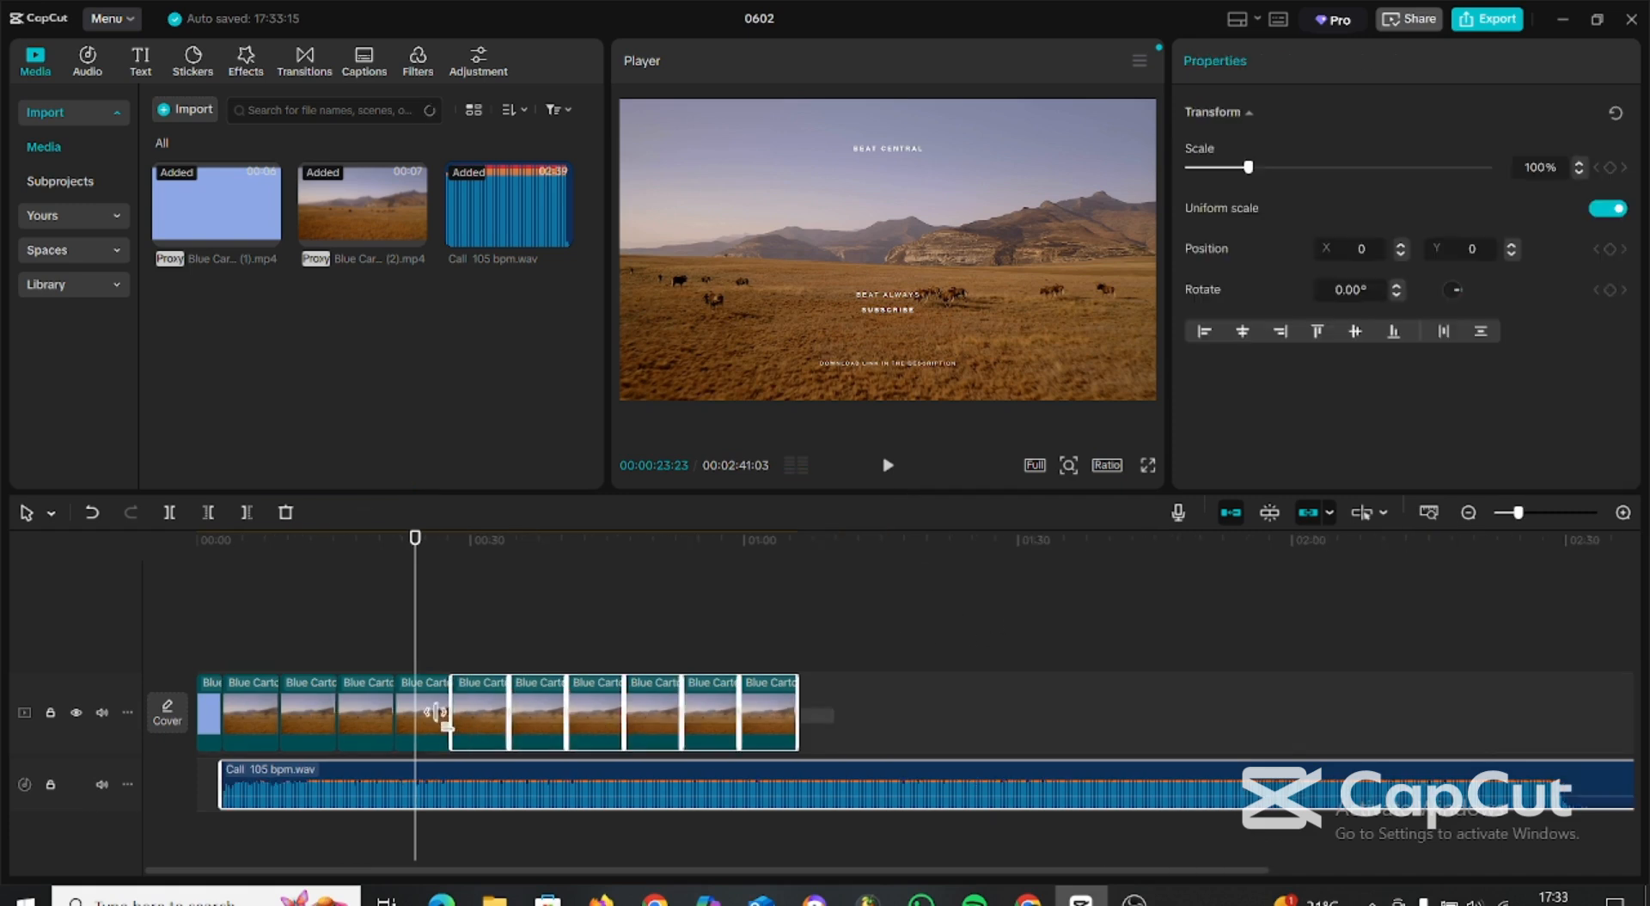
left_click(426, 720, "ctrl")
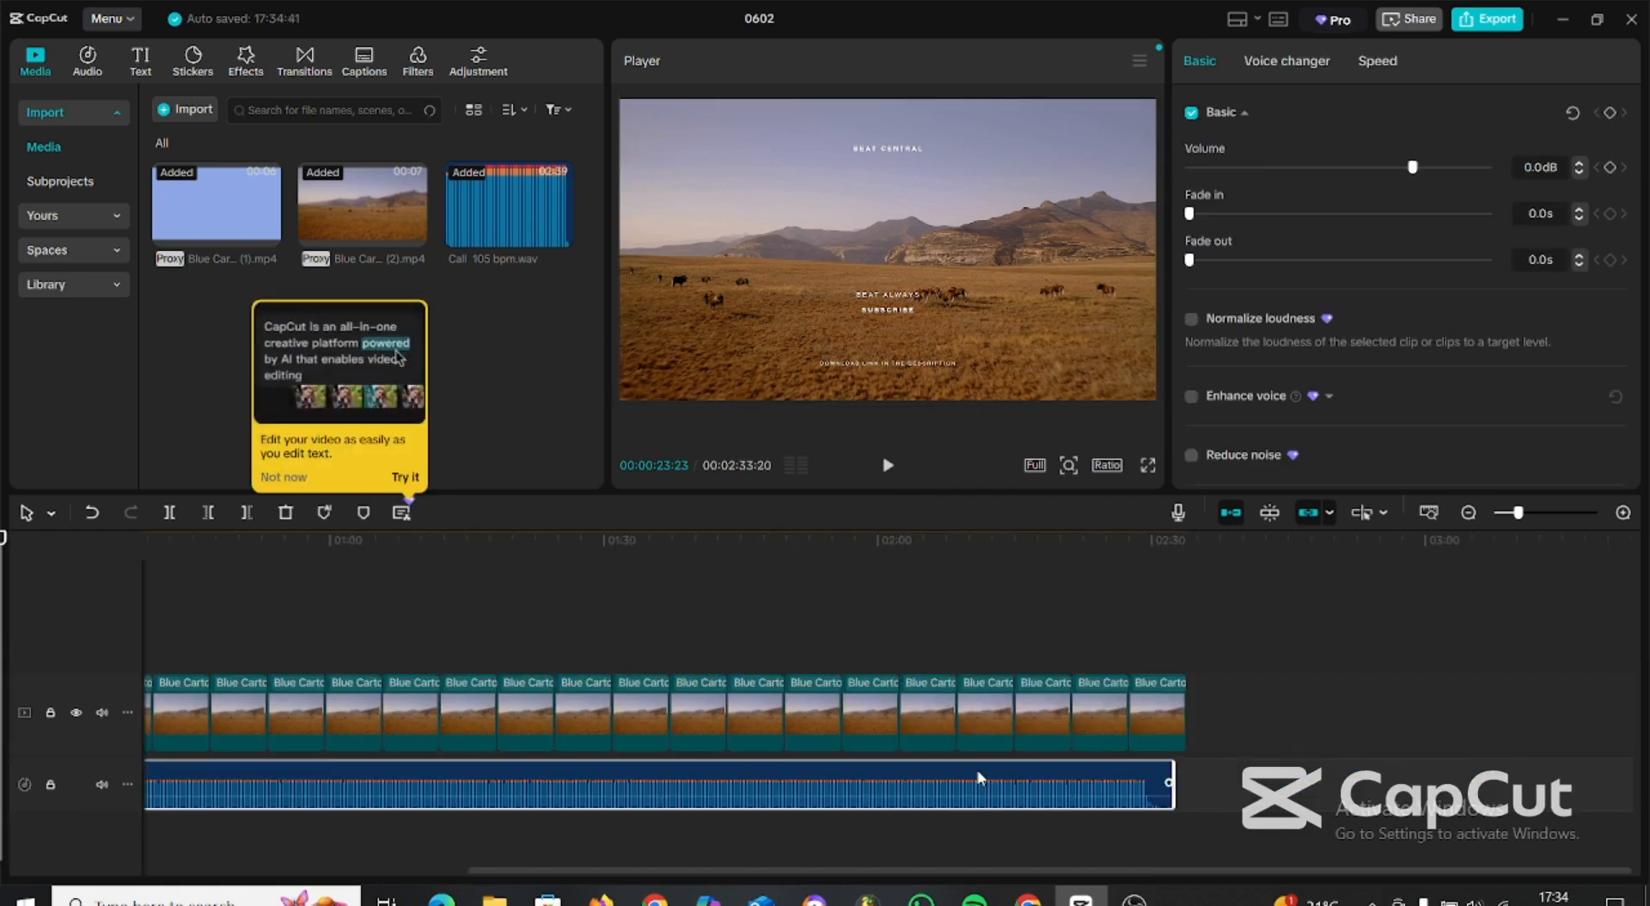
mouse_move(1134, 901)
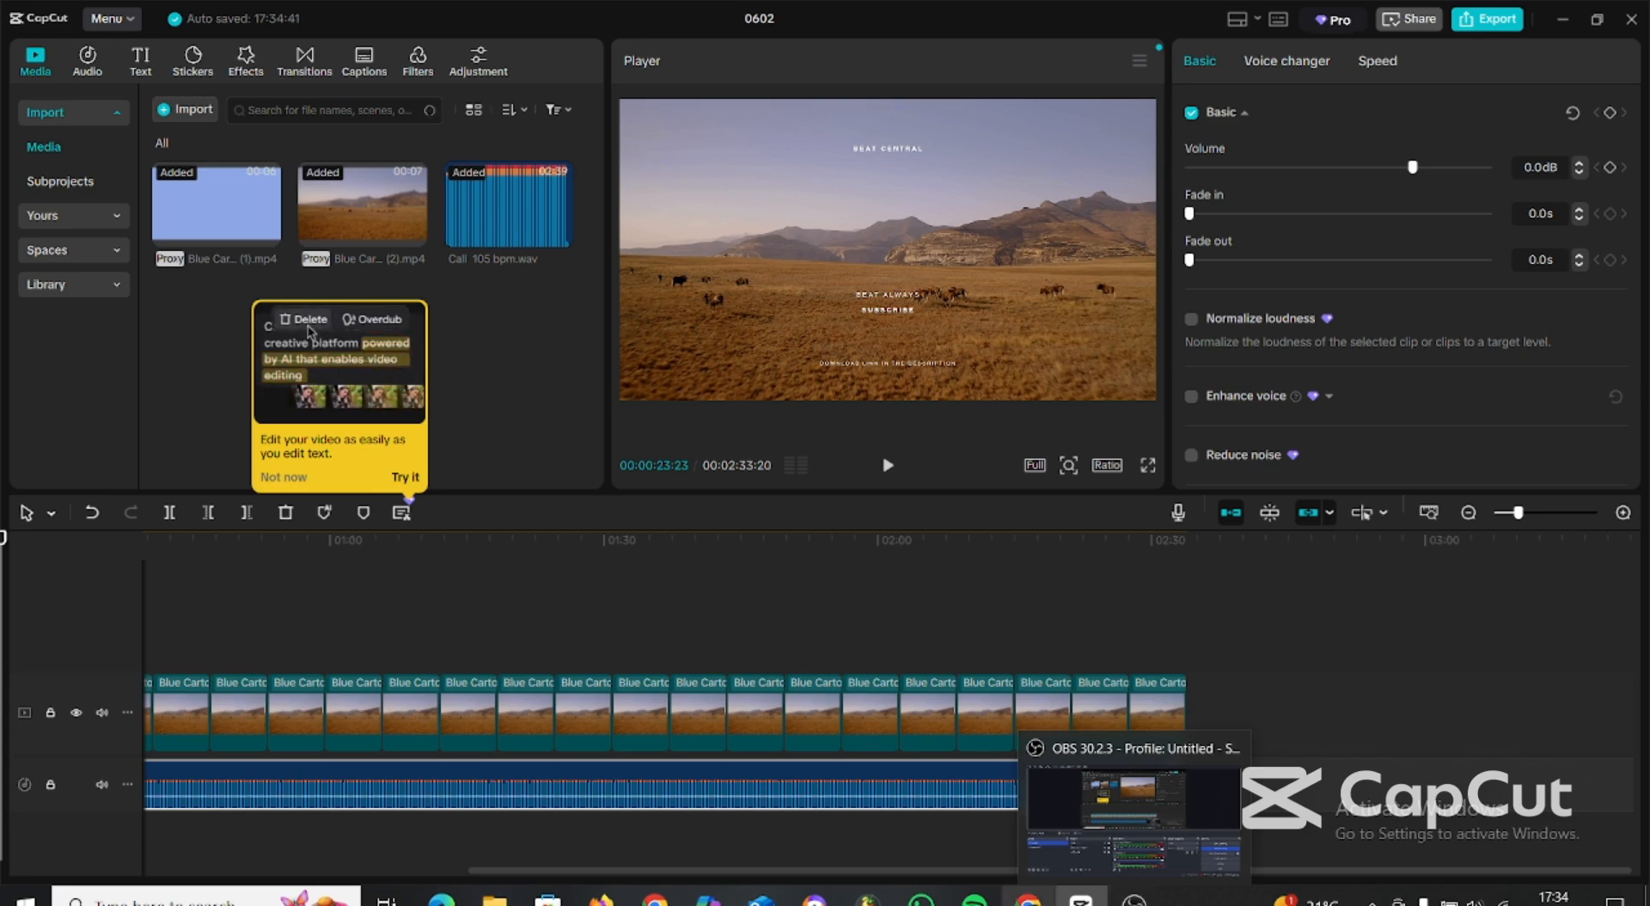
left_click_drag(565, 872, 238, 828)
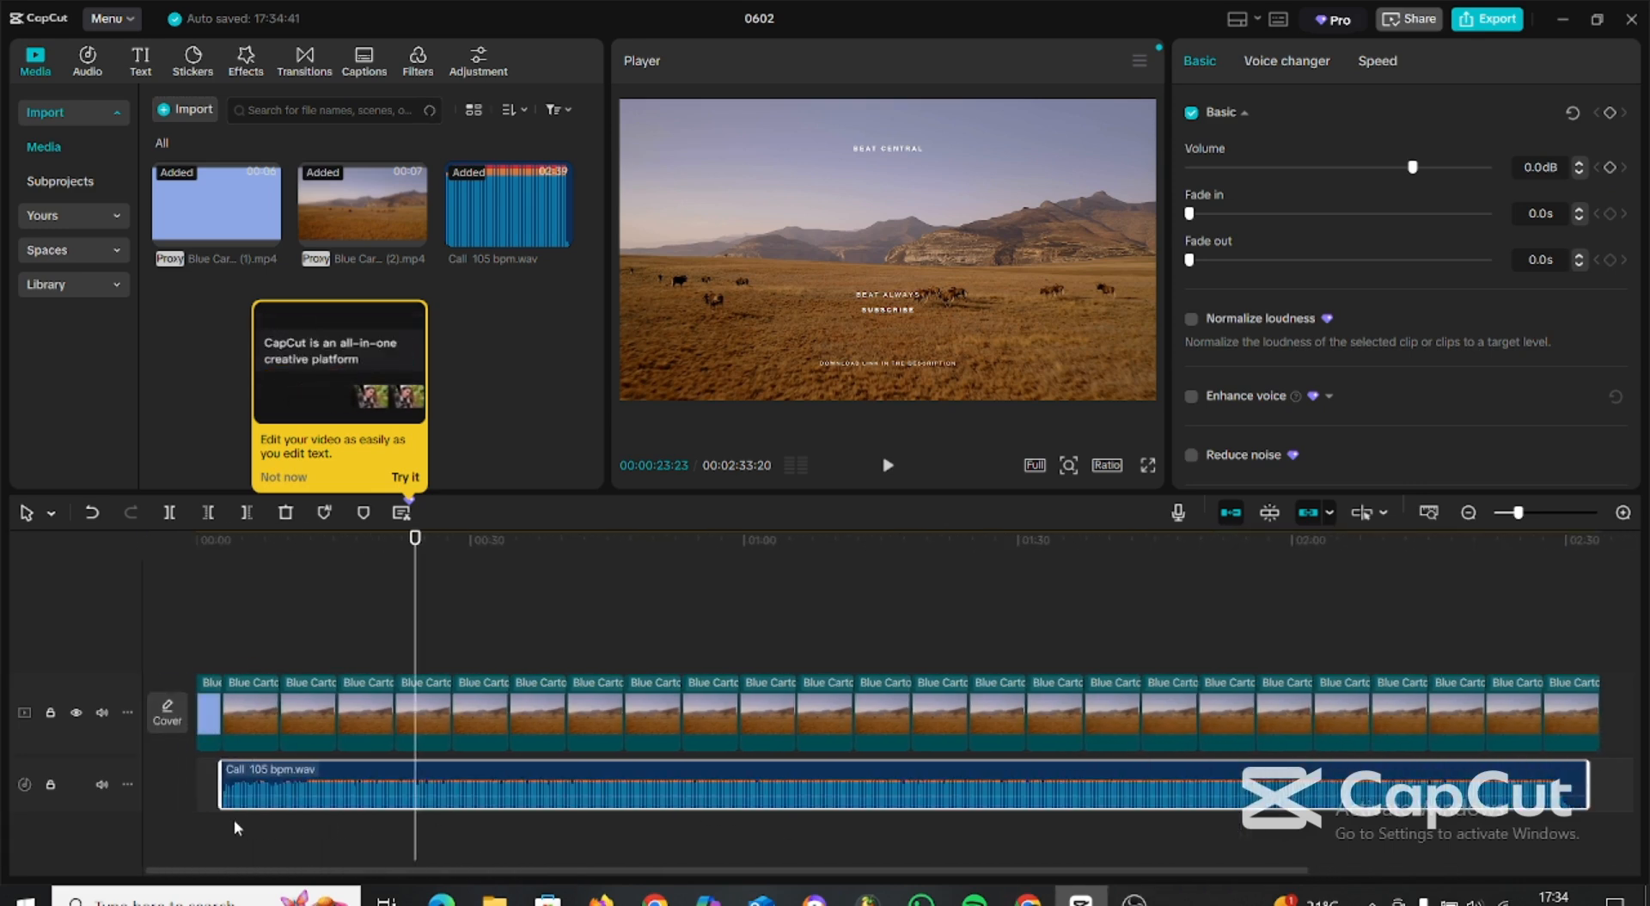
Import the Aqua_Blue PNG message notification and overlay it above the landscape footage starting at 00:00:34:05.
left_click(225, 541)
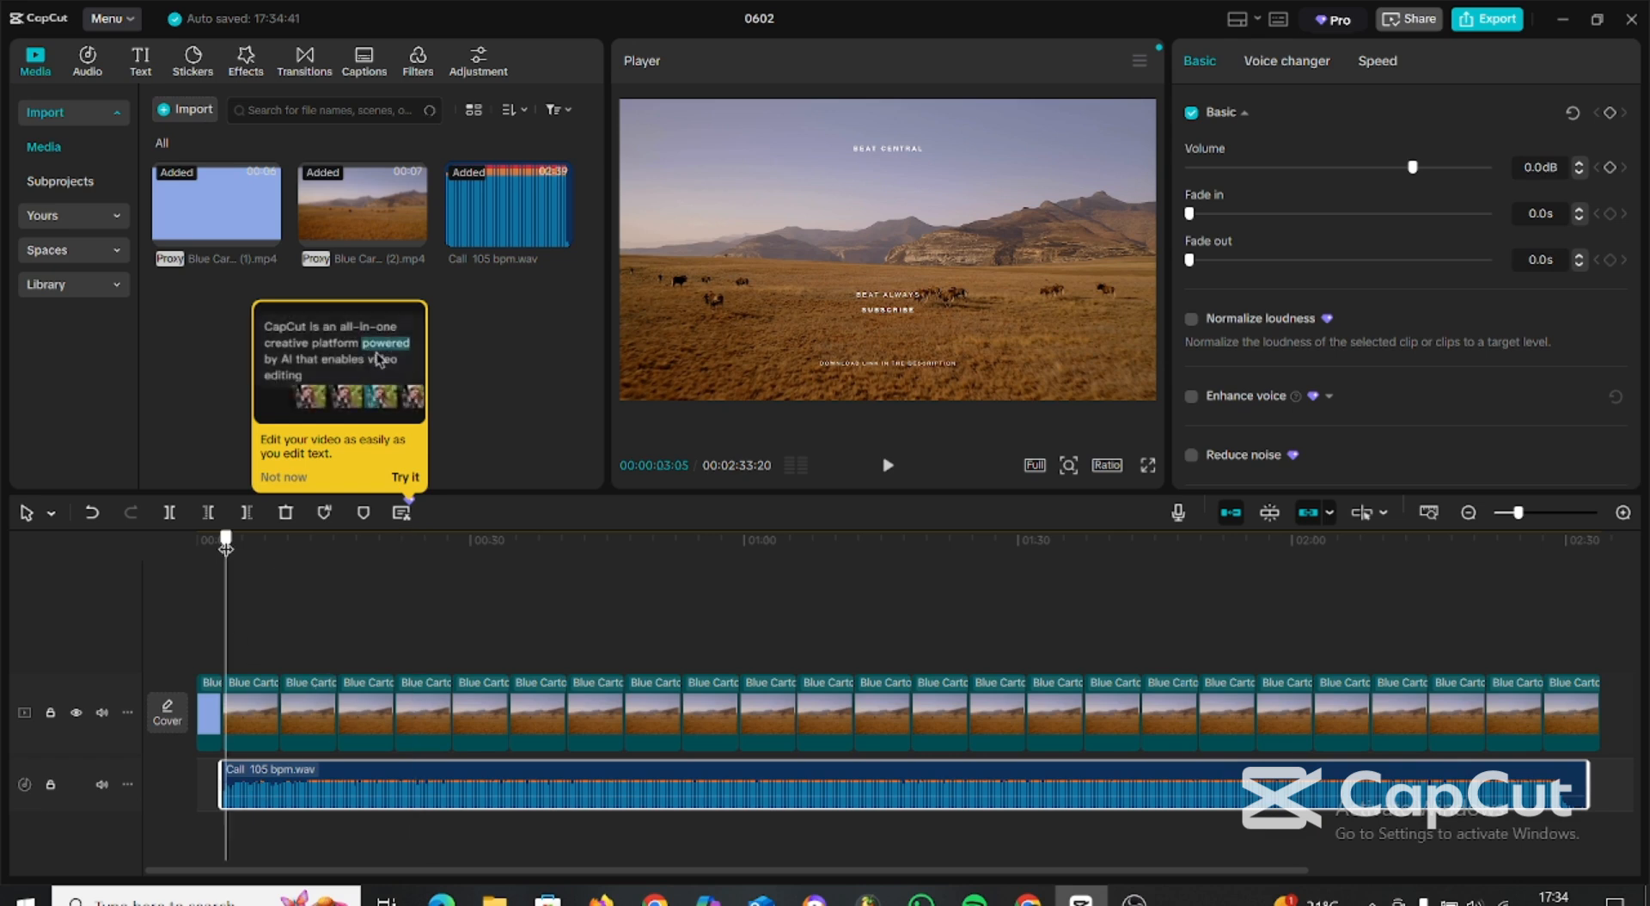
left_click_drag(225, 542, 509, 555)
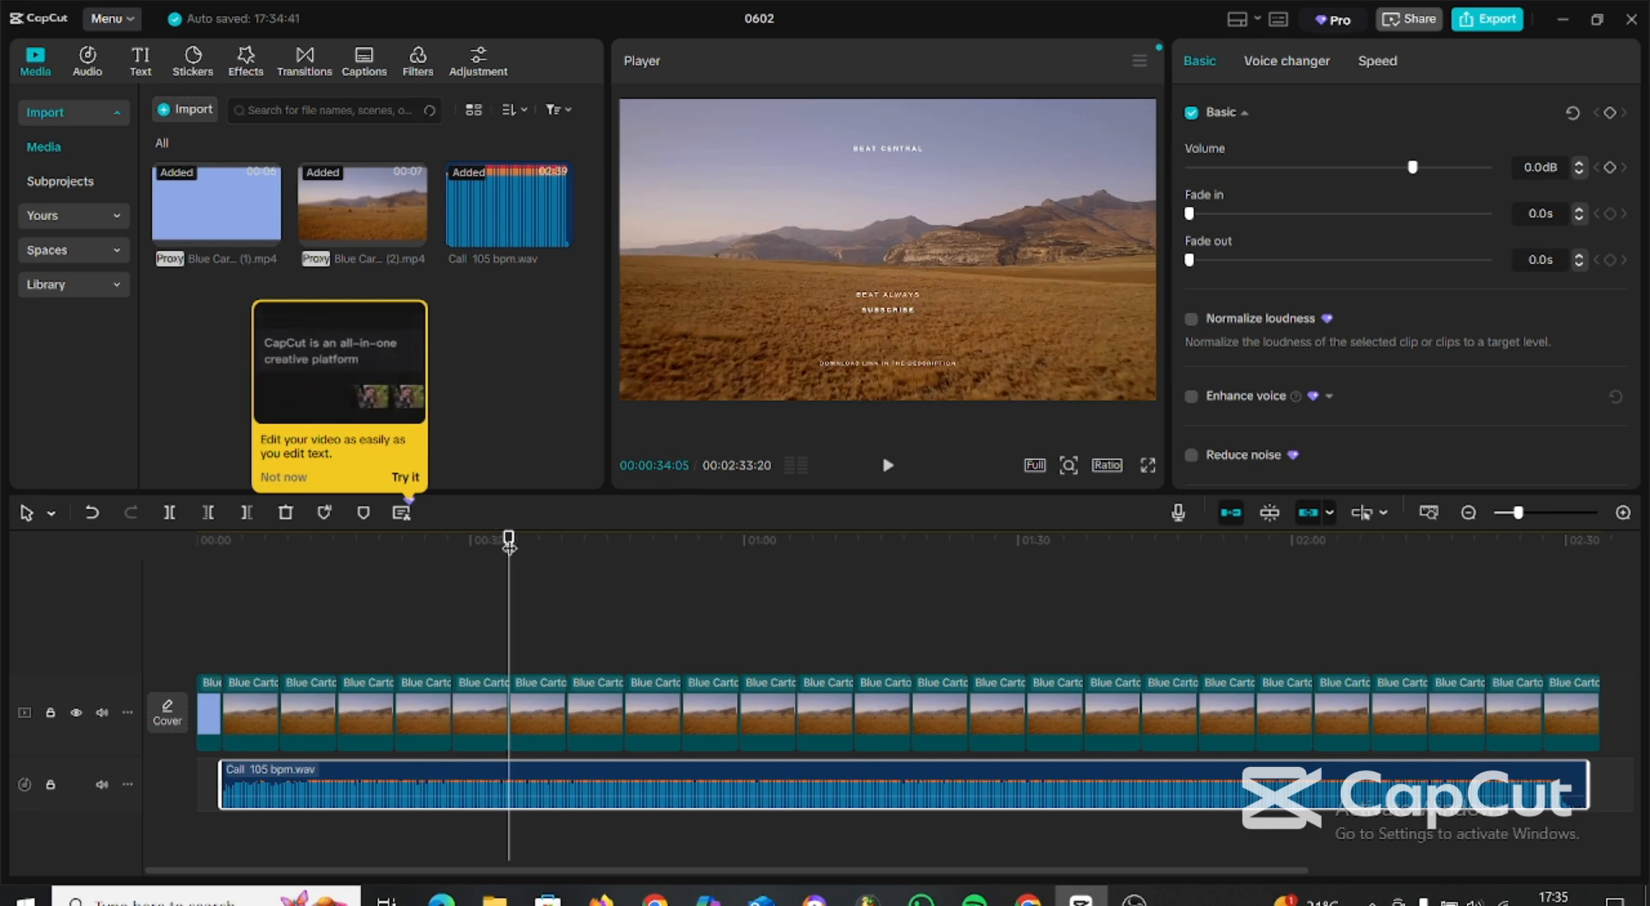
left_click(194, 113)
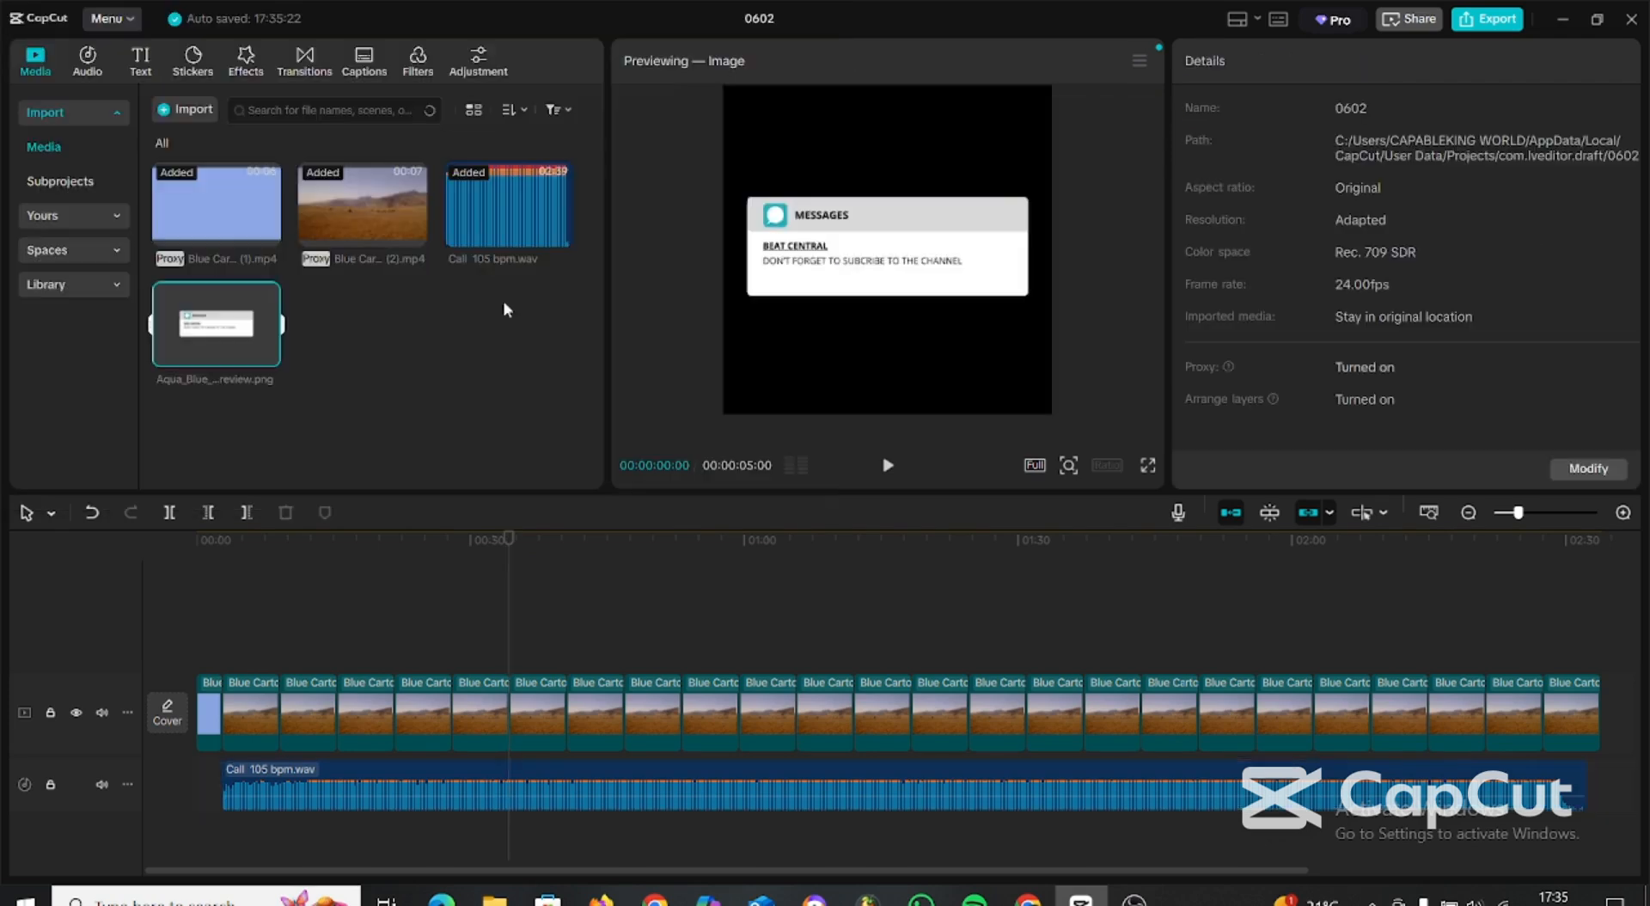
left_click_drag(215, 324, 571, 586)
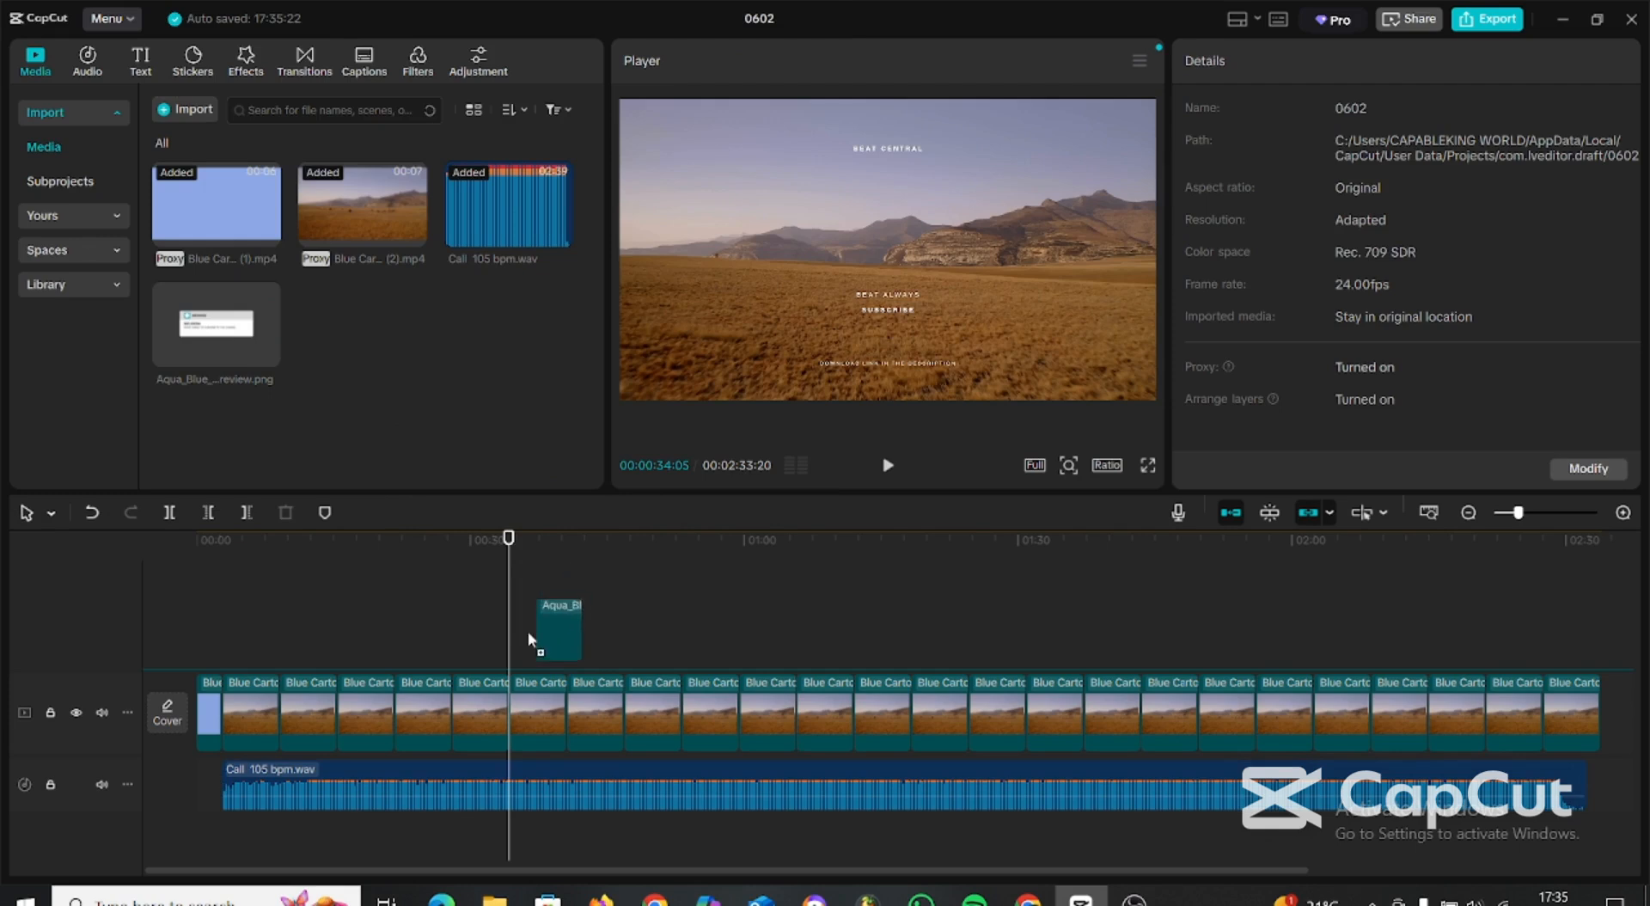
left_click_drag(510, 645, 508, 647)
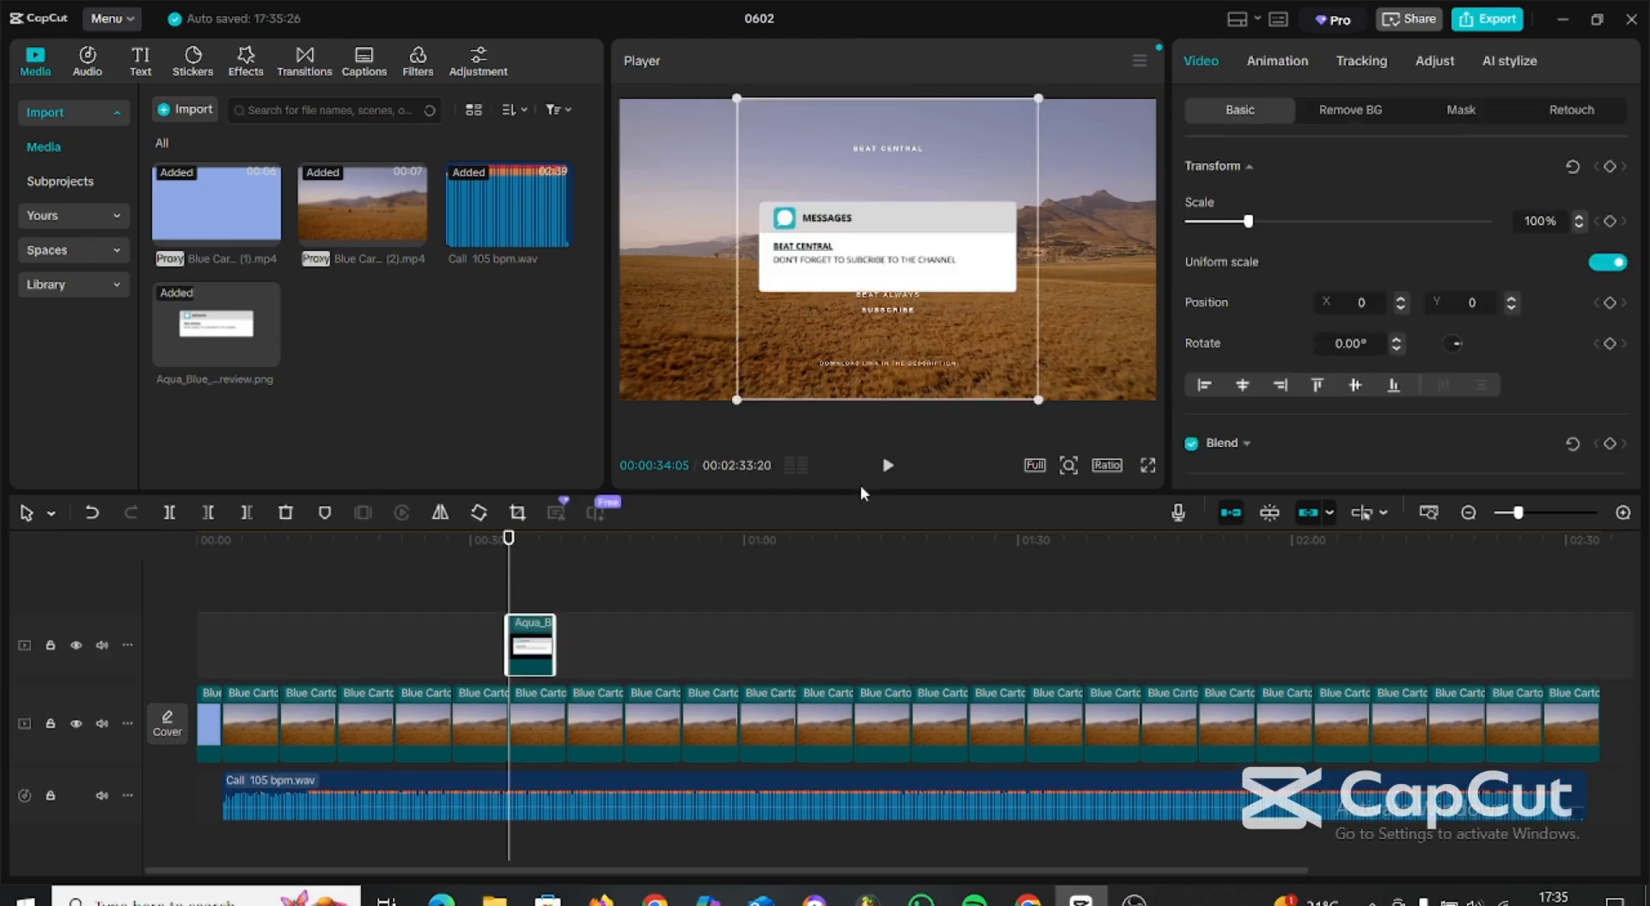
Scale the message notification overlay to about 108% and move it to the upper part of the frame, at about X 54, Y 681.
mouse_move(1039, 403)
left_mouse_down()
mouse_move(972, 339)
mouse_move(1016, 357)
mouse_move(1051, 411)
left_mouse_up()
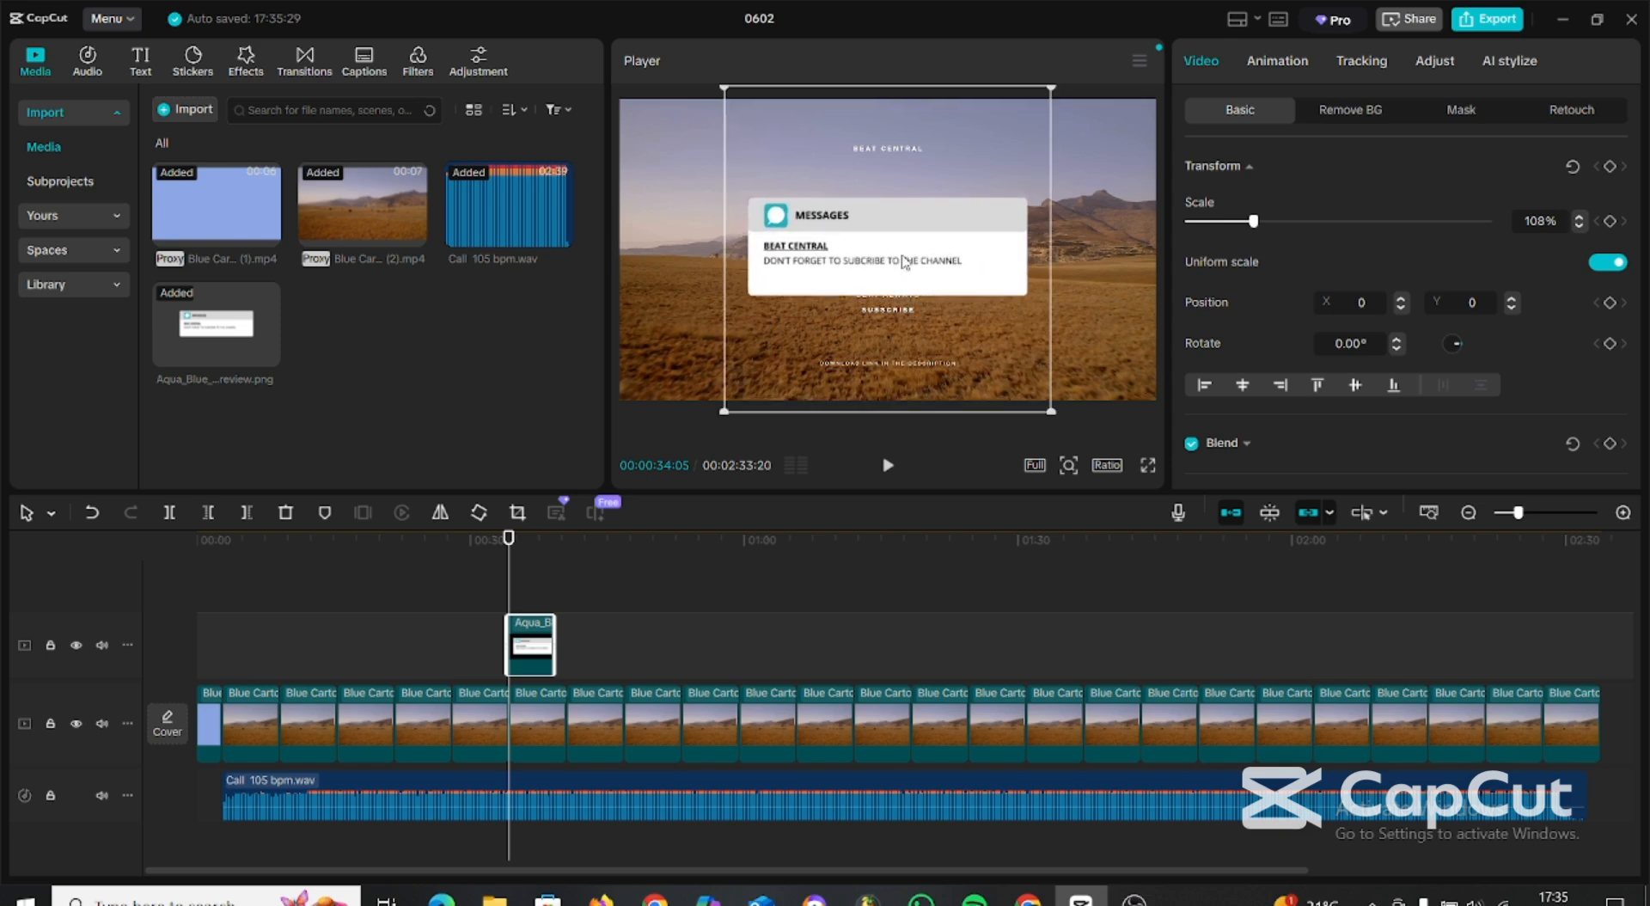
left_click_drag(904, 262, 912, 205)
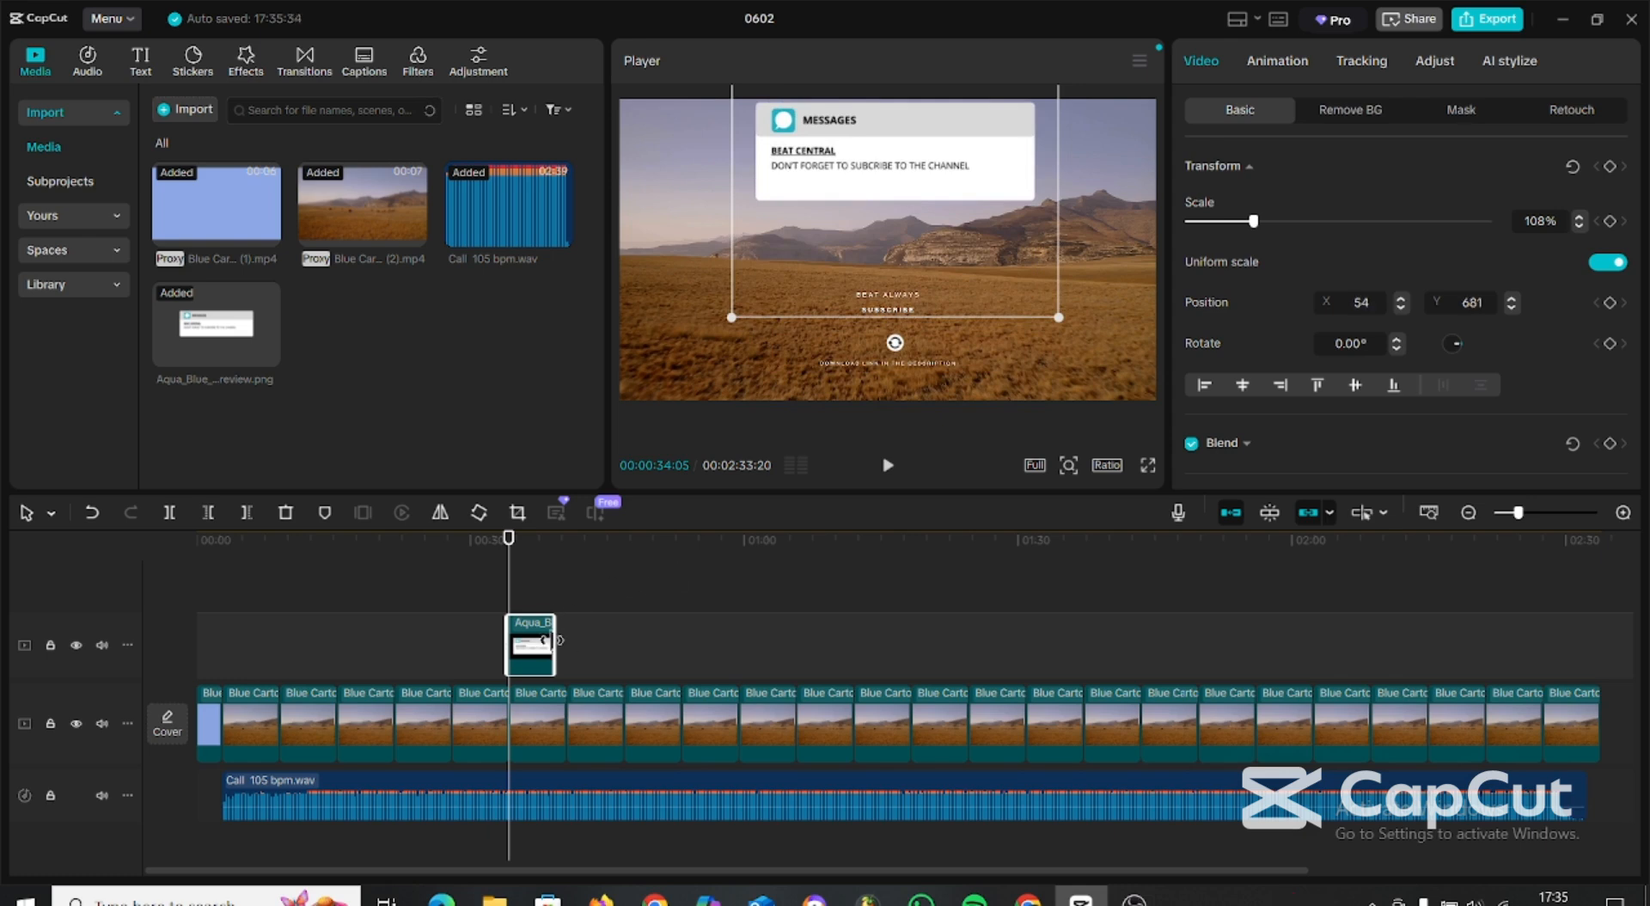
Extend the message notification overlay to end at about 00:47 and park the playhead just before it, at 00:00:33:20.
left_click_drag(617, 642, 626, 644)
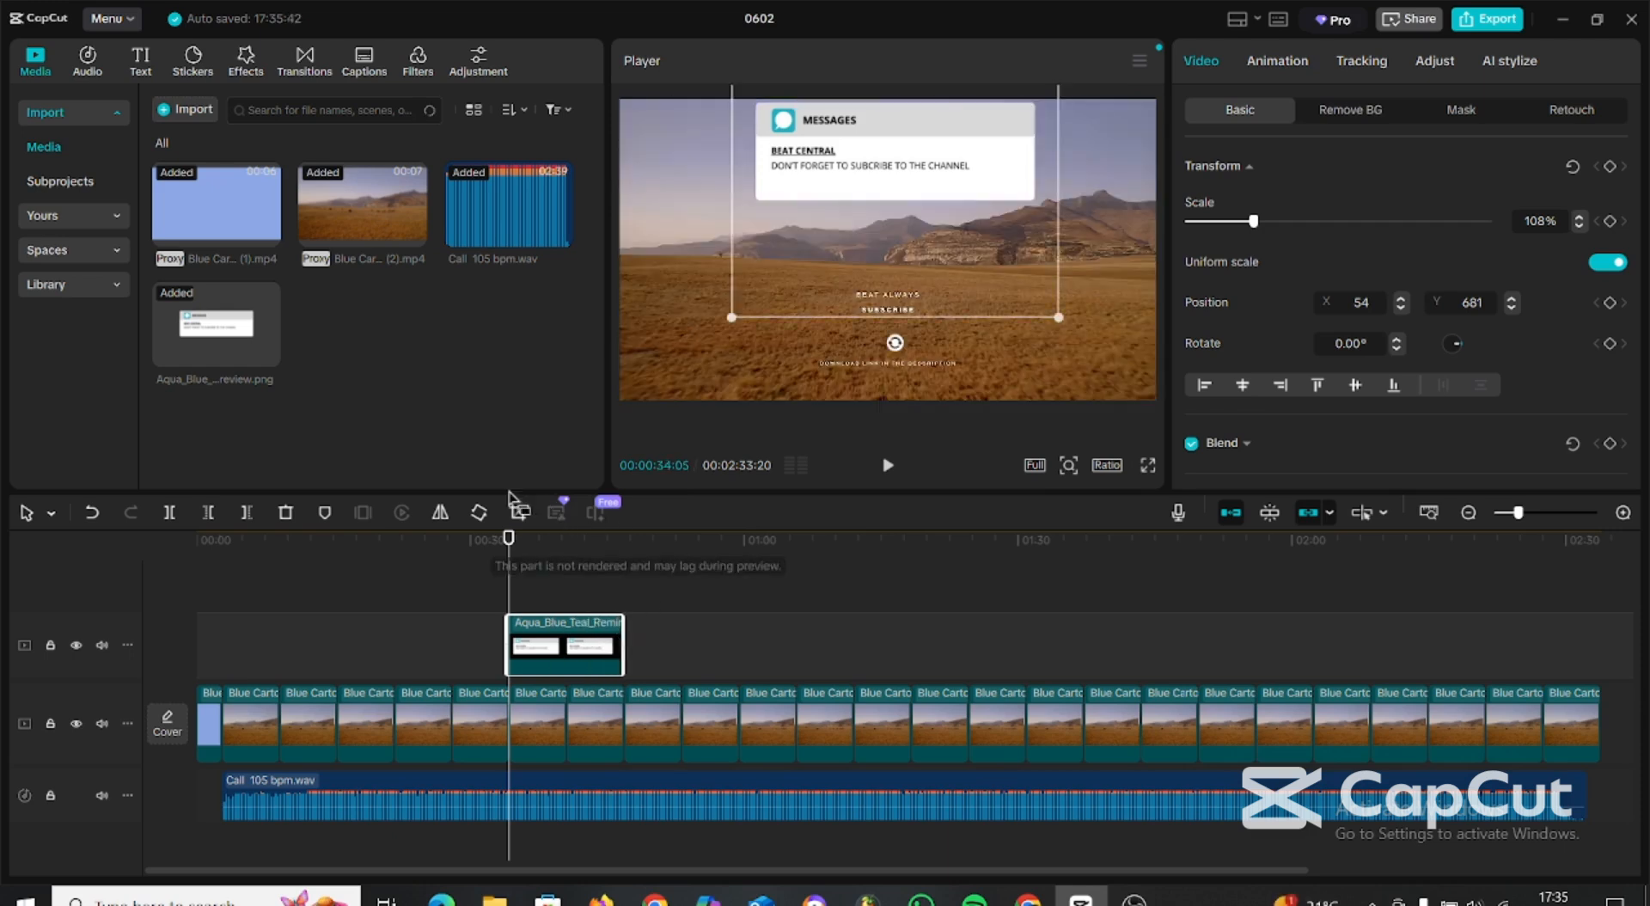
left_click(433, 542)
left_click(518, 542)
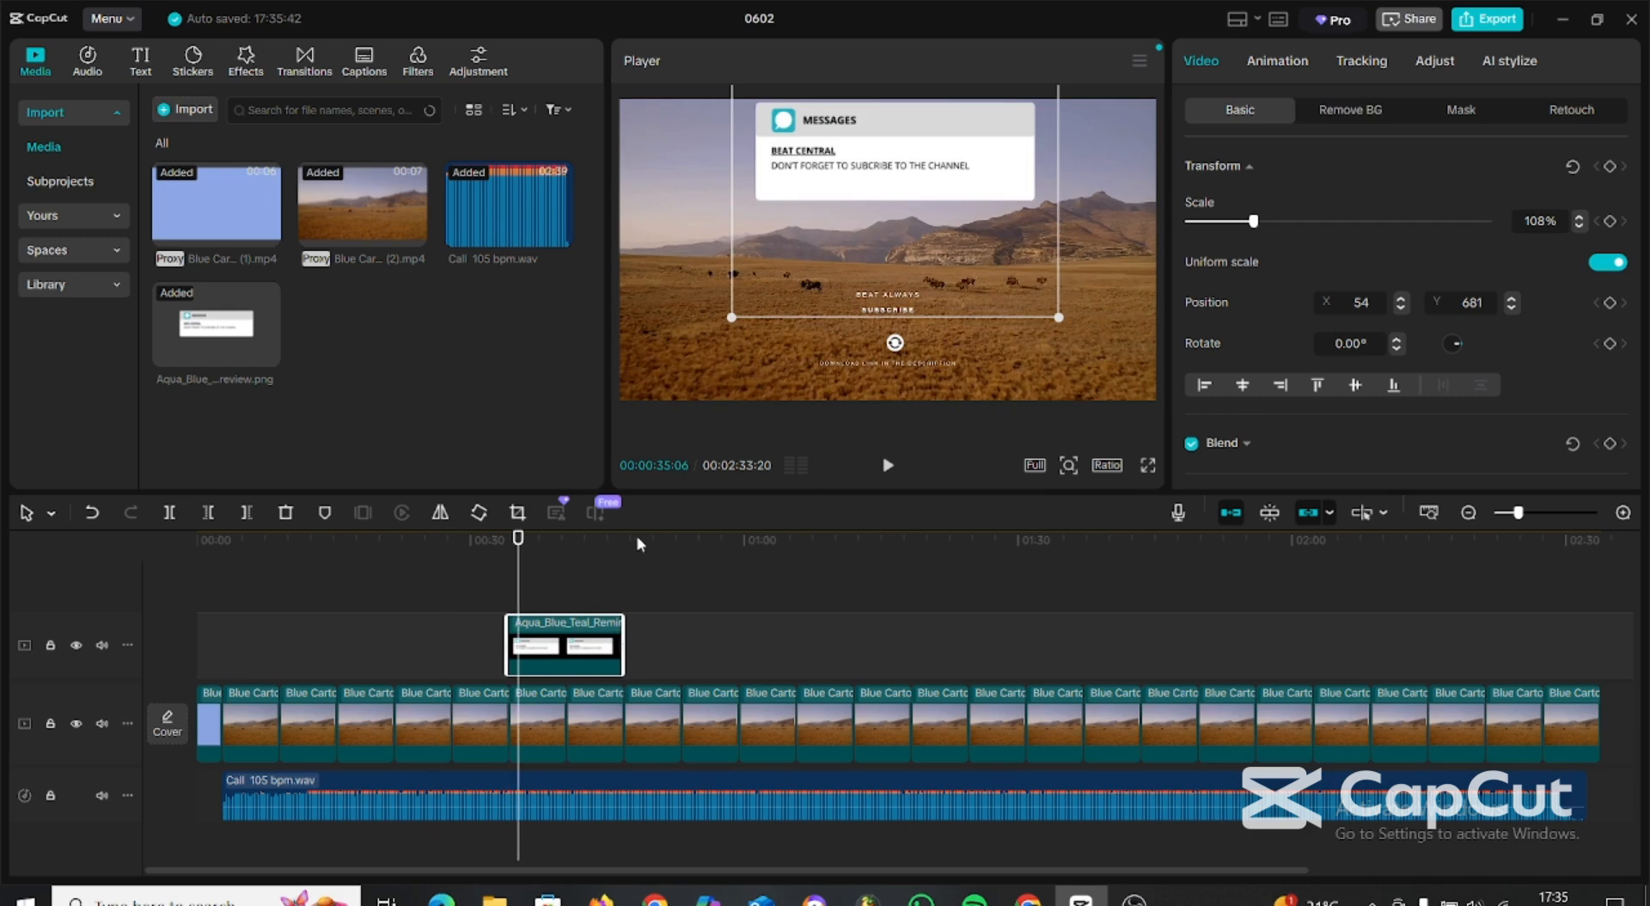
left_click_drag(495, 543, 505, 546)
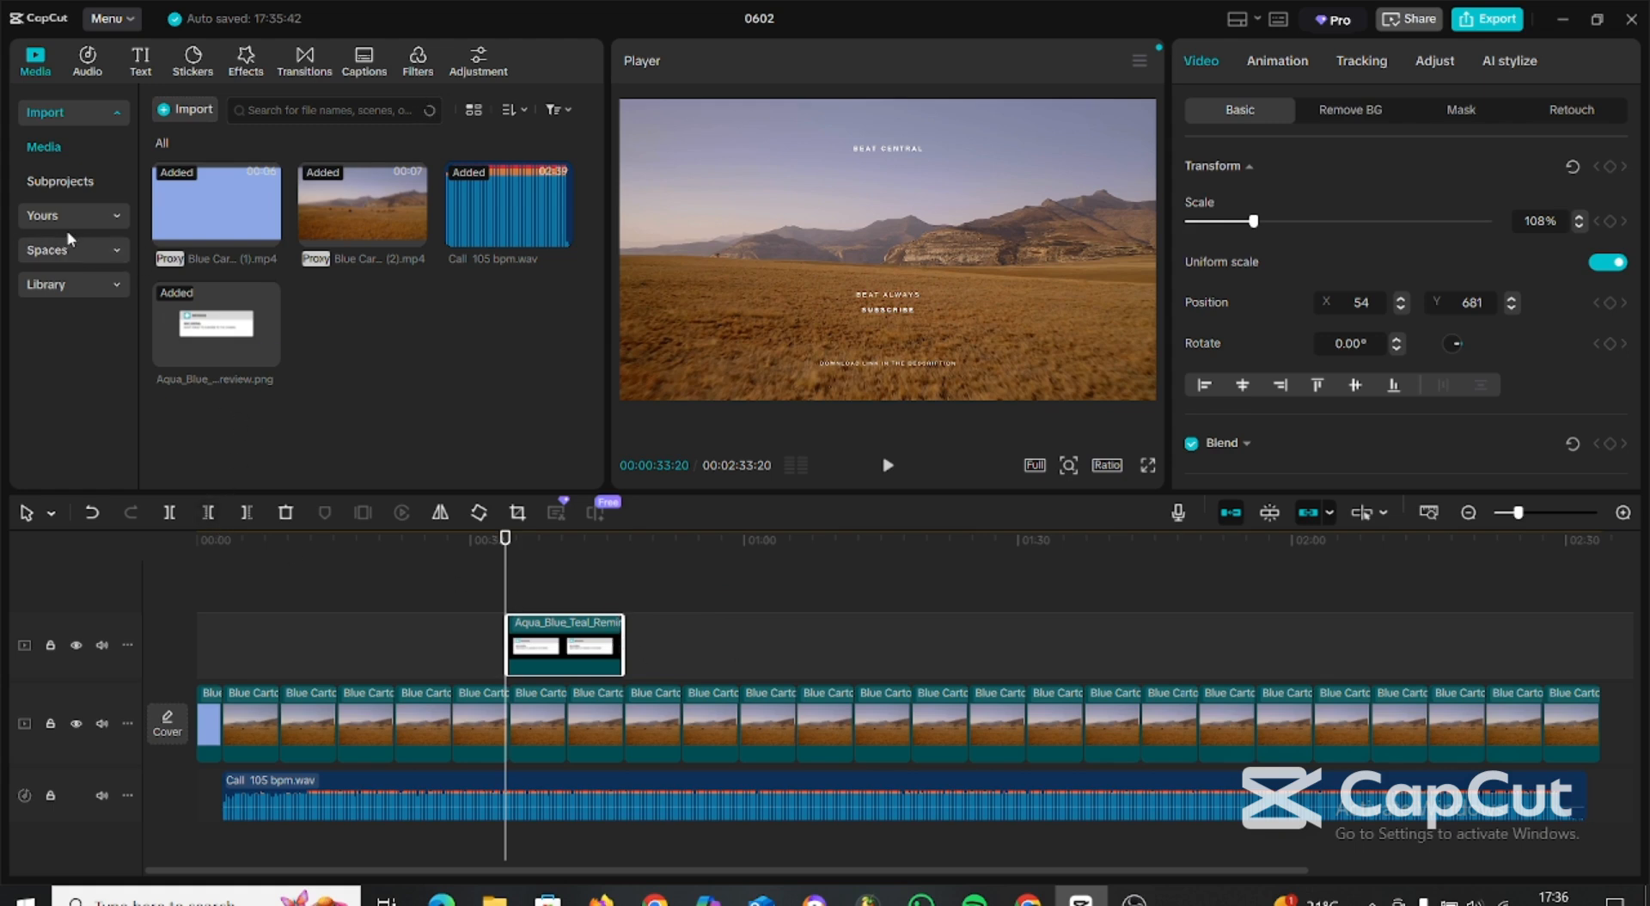
Search the audio library for "notification", place the Messenger / Glockenspiel sound below the beat at the message overlay's start, and play it back.
left_click(89, 72)
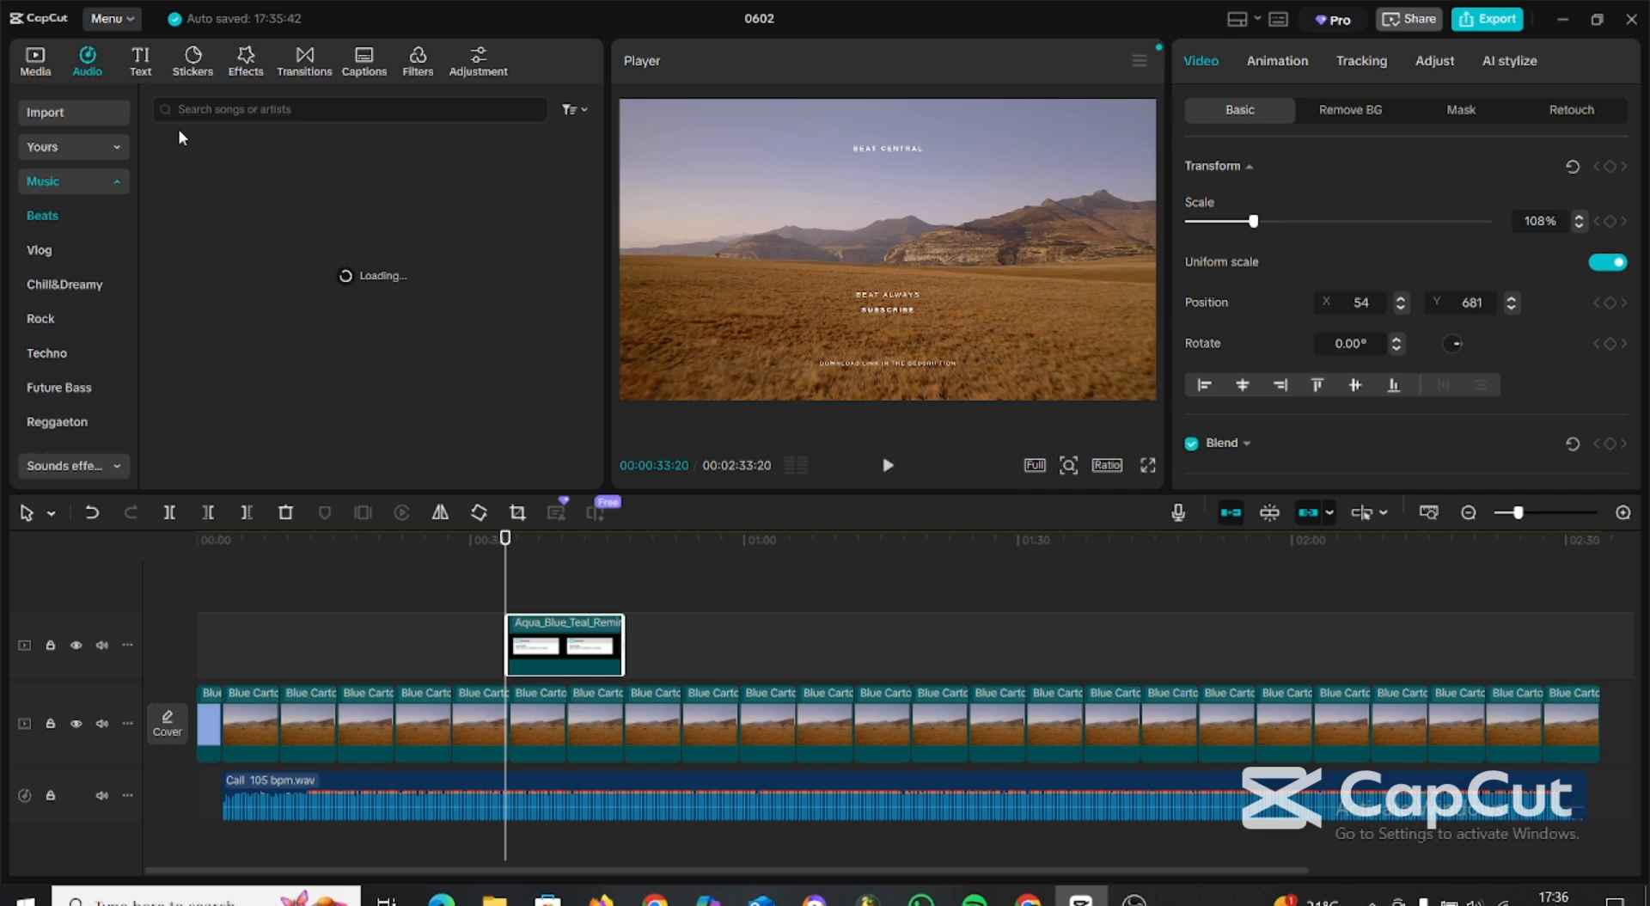
left_click(243, 110)
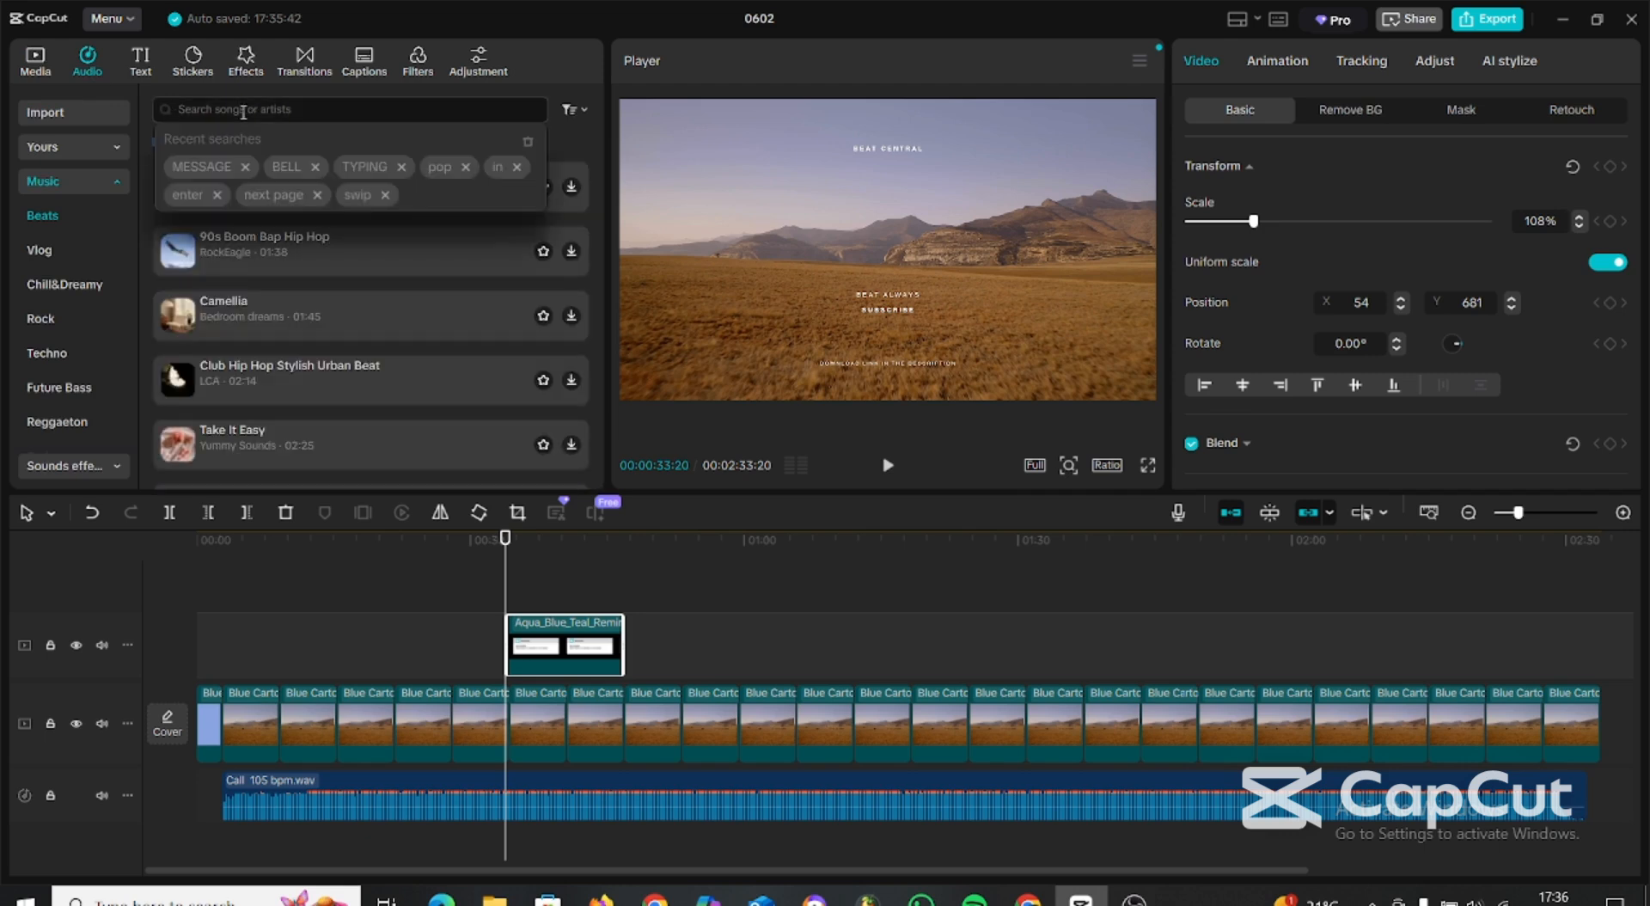
type("notification")
key("Return")
left_click(335, 354)
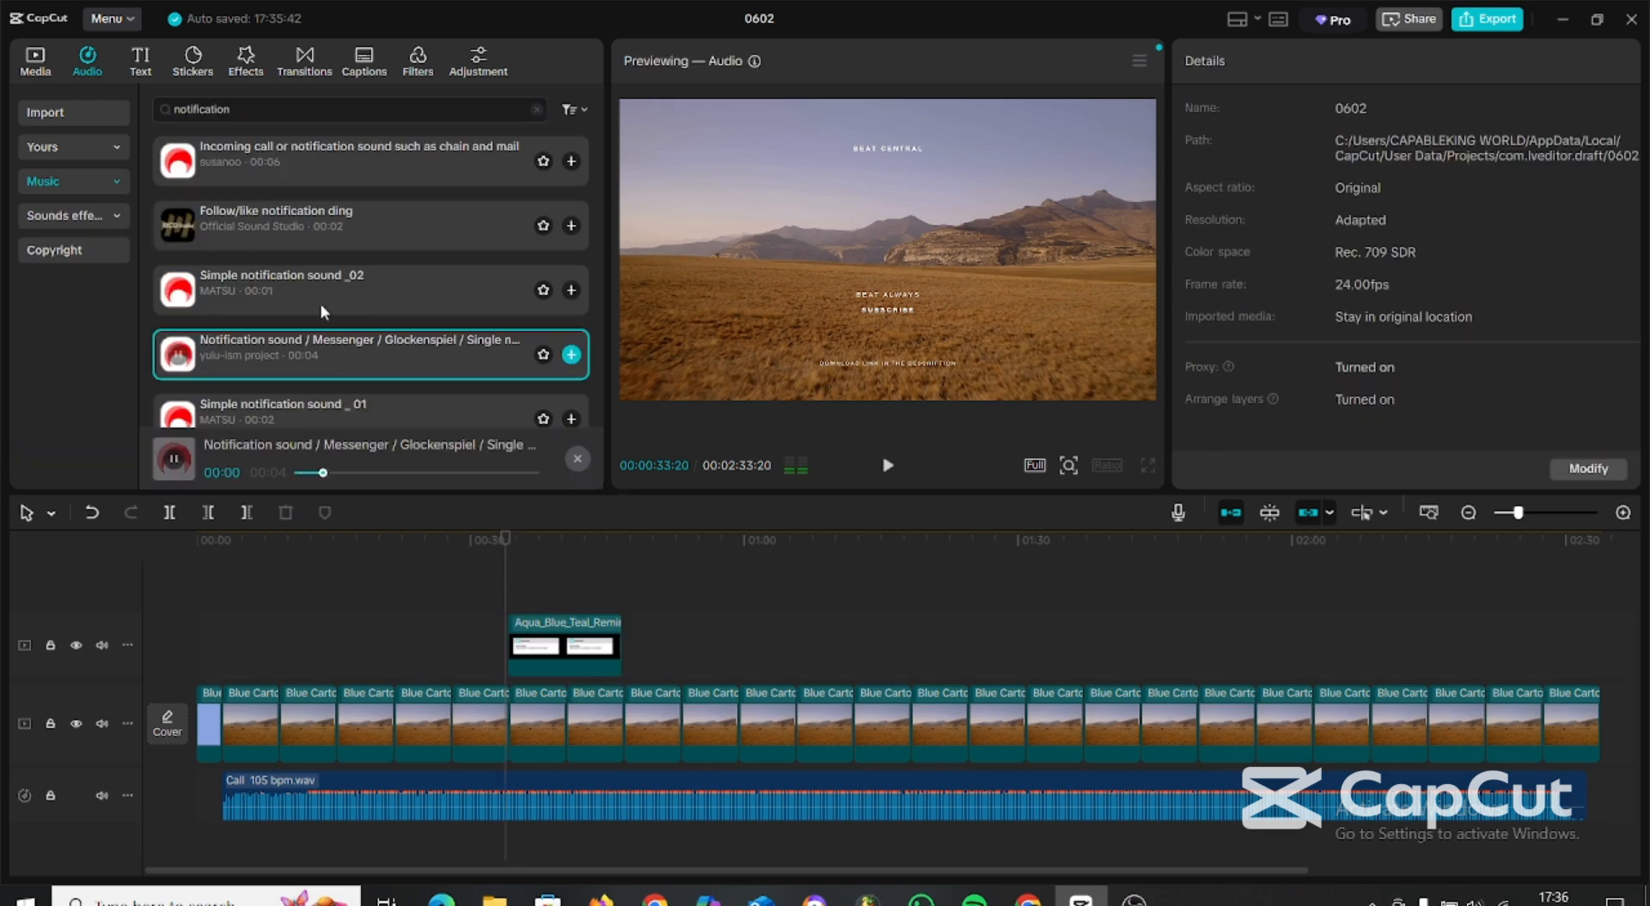
left_click_drag(378, 435, 539, 877)
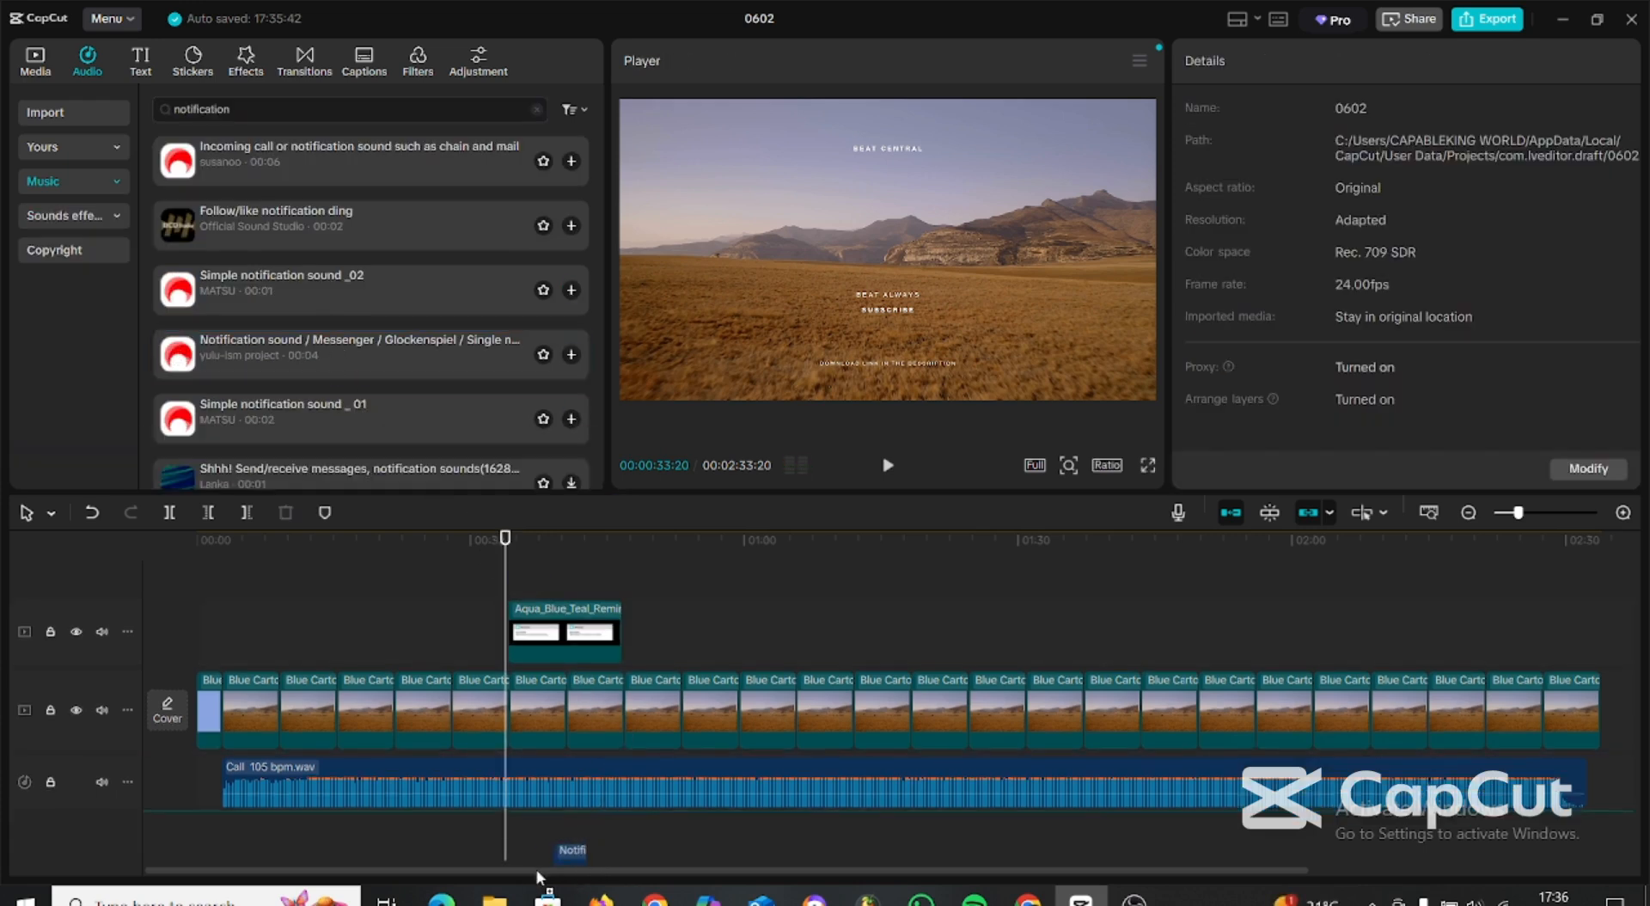
left_click_drag(507, 838, 509, 838)
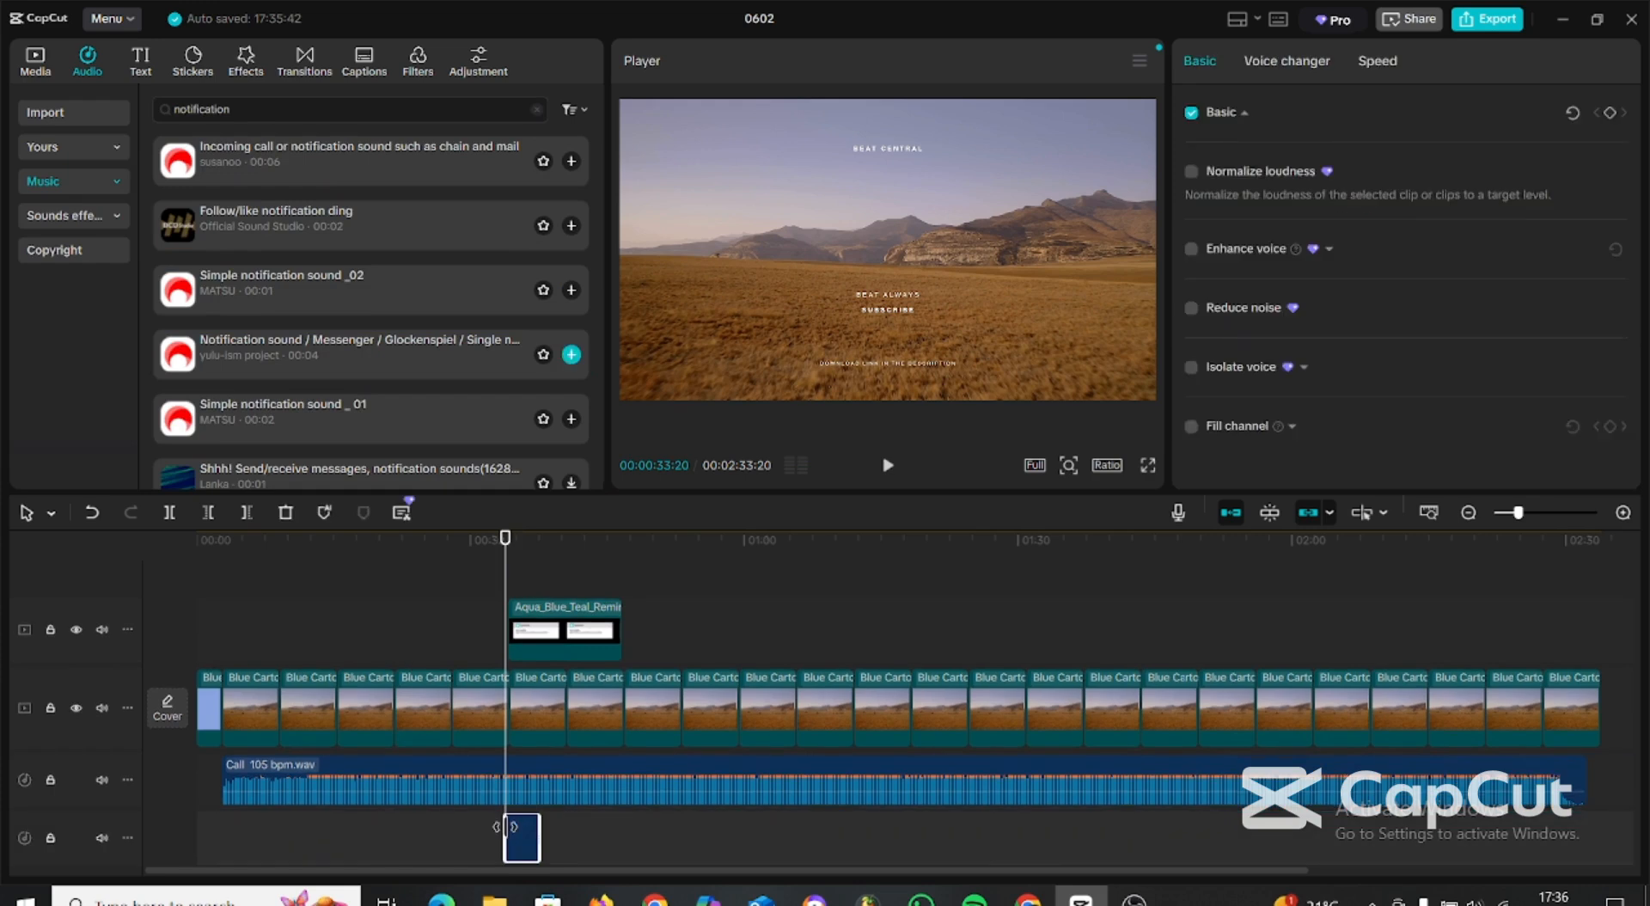
left_click(478, 541)
left_click(889, 466)
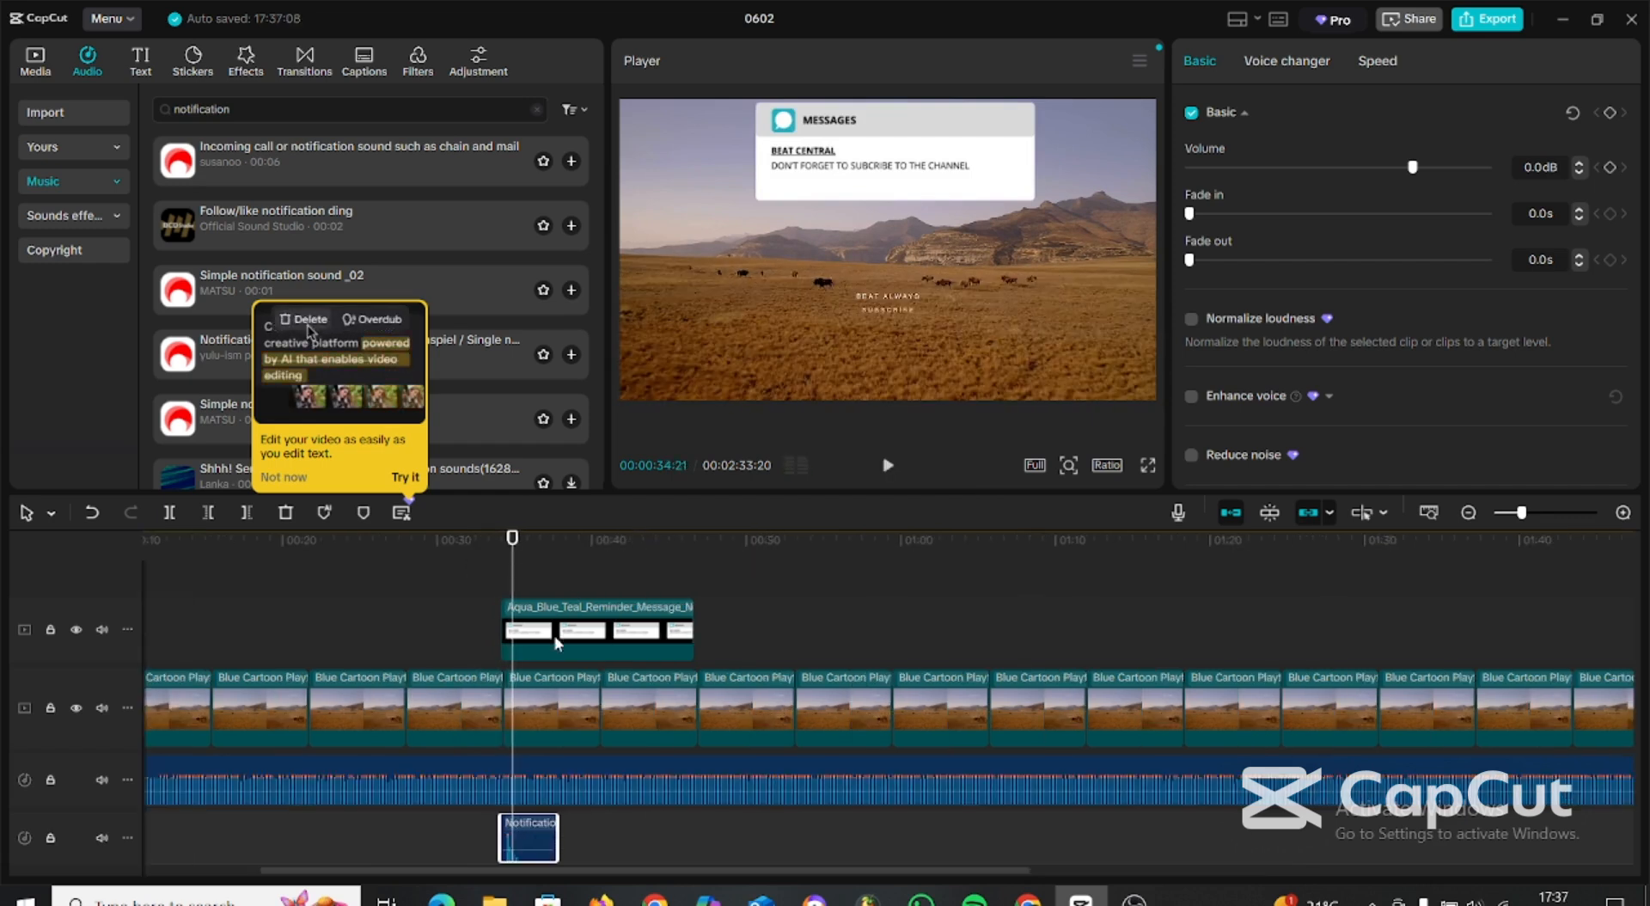
Duplicate the message overlay together with its notification sound to about 01:20 on the timeline.
left_click(557, 643)
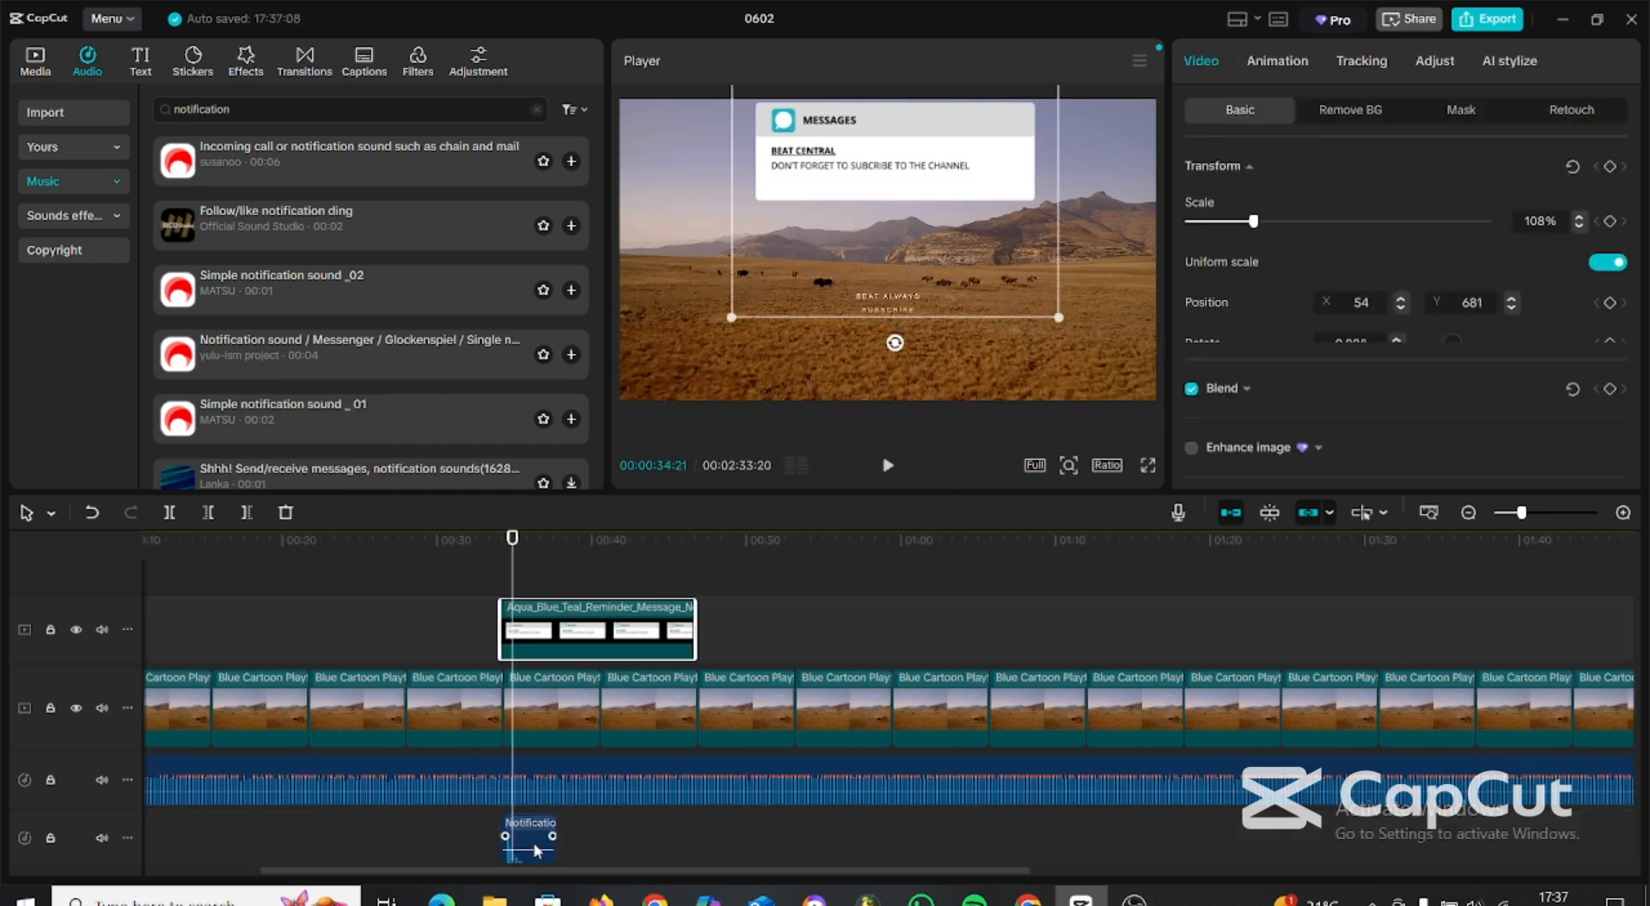
left_click(535, 844)
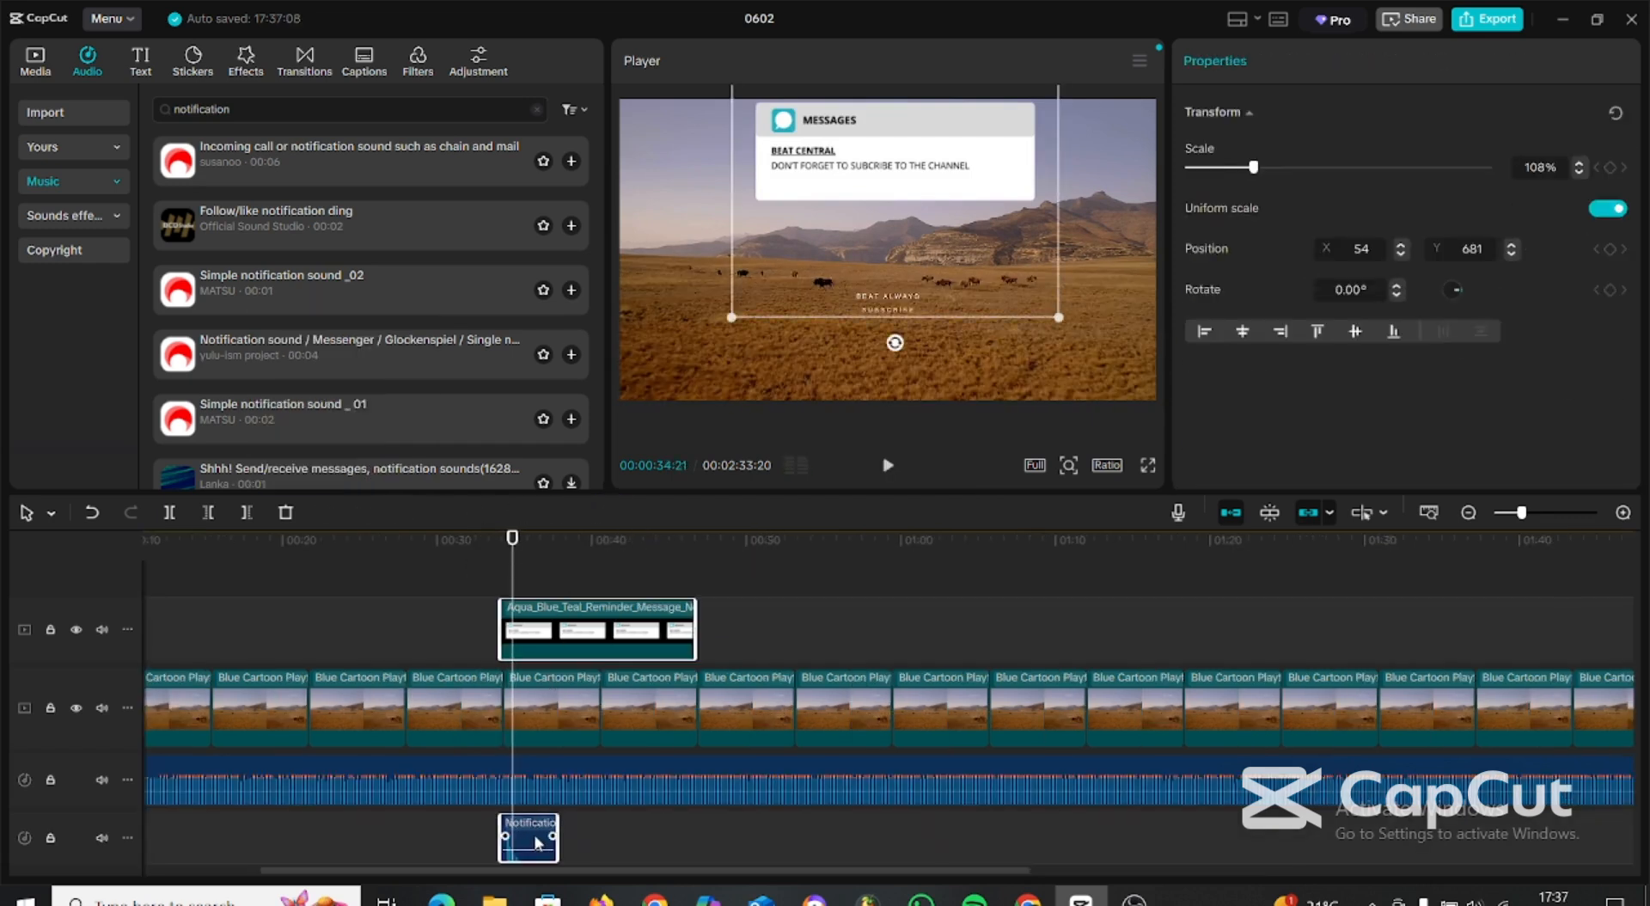
left_click_drag(538, 830, 711, 841)
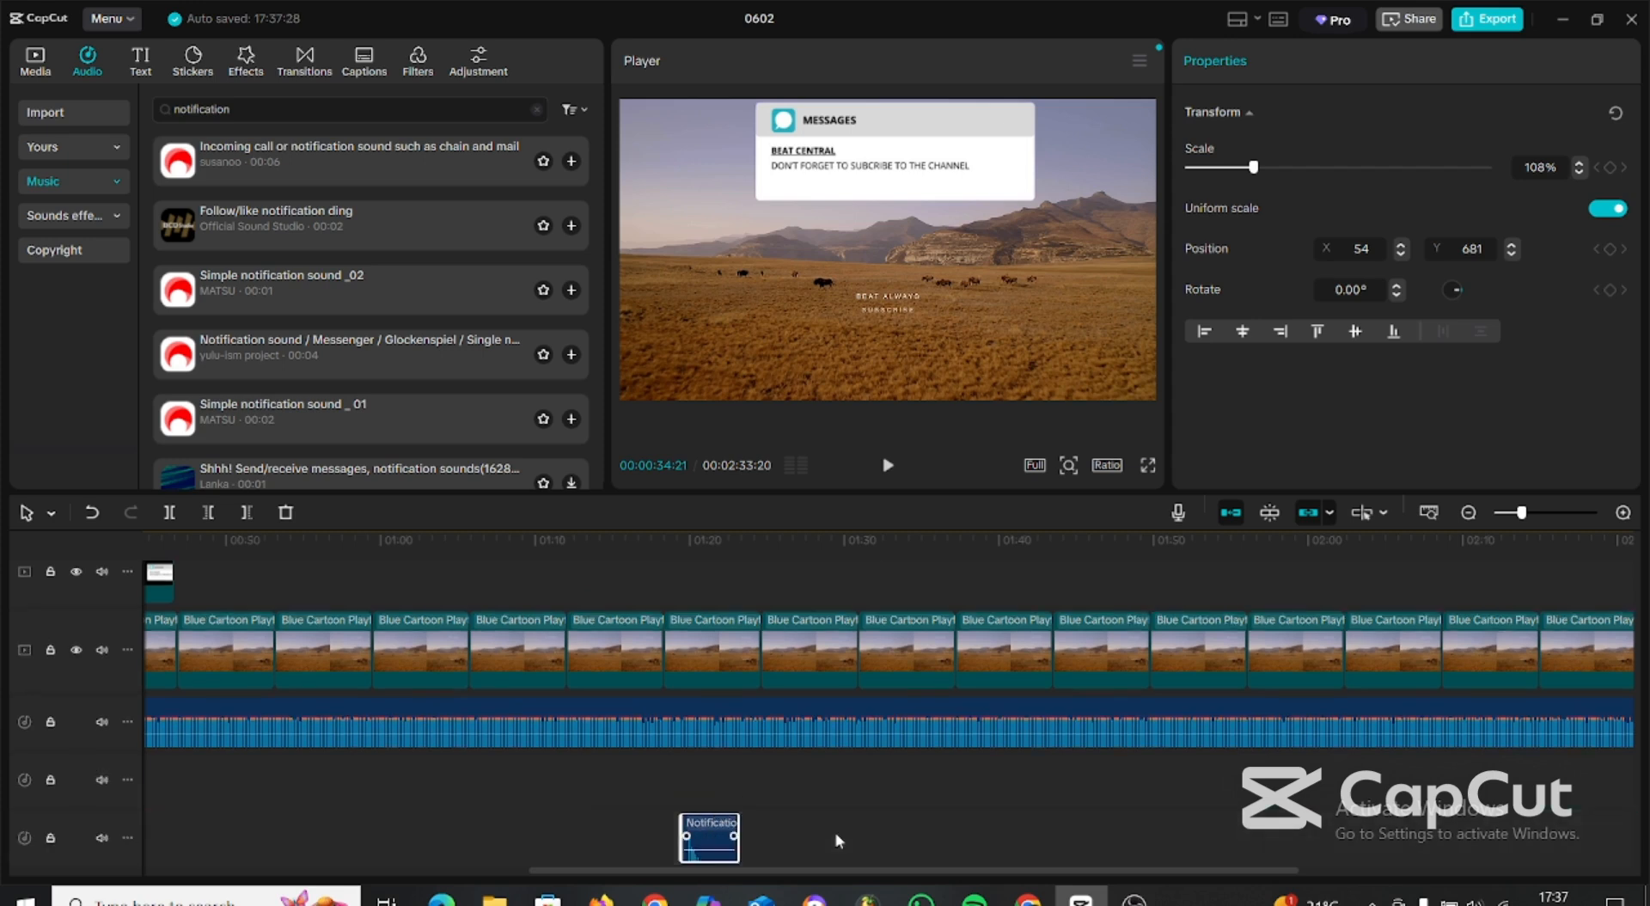
scroll(839, 817, "up", 2)
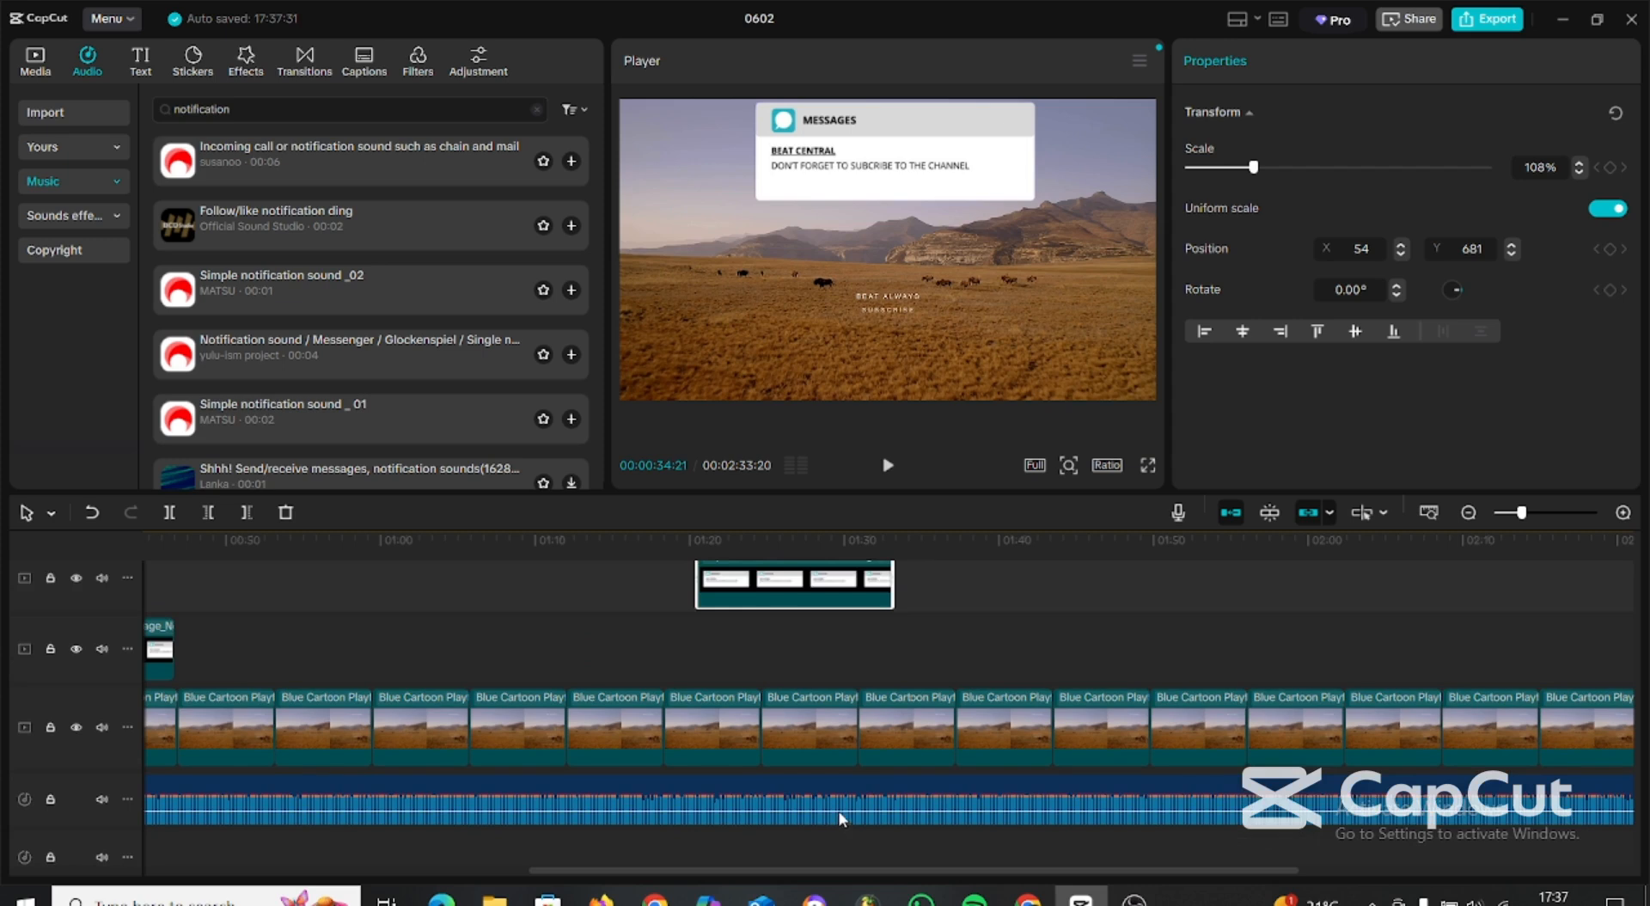
scroll(840, 816, "down", 2)
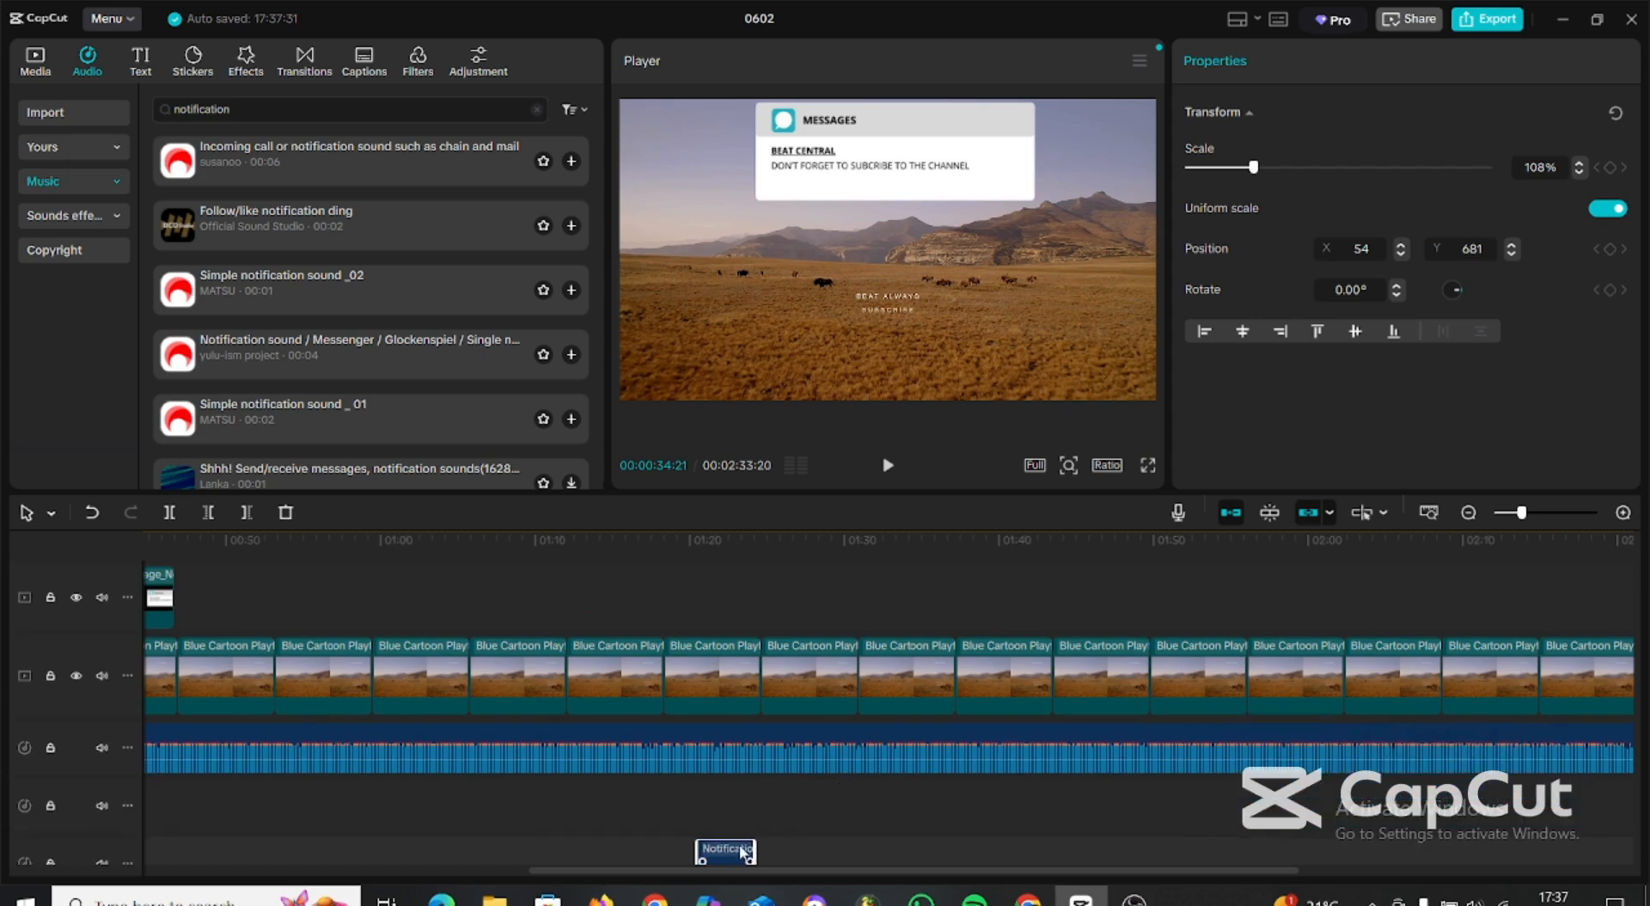
left_click_drag(739, 844, 837, 842)
left_click(834, 840)
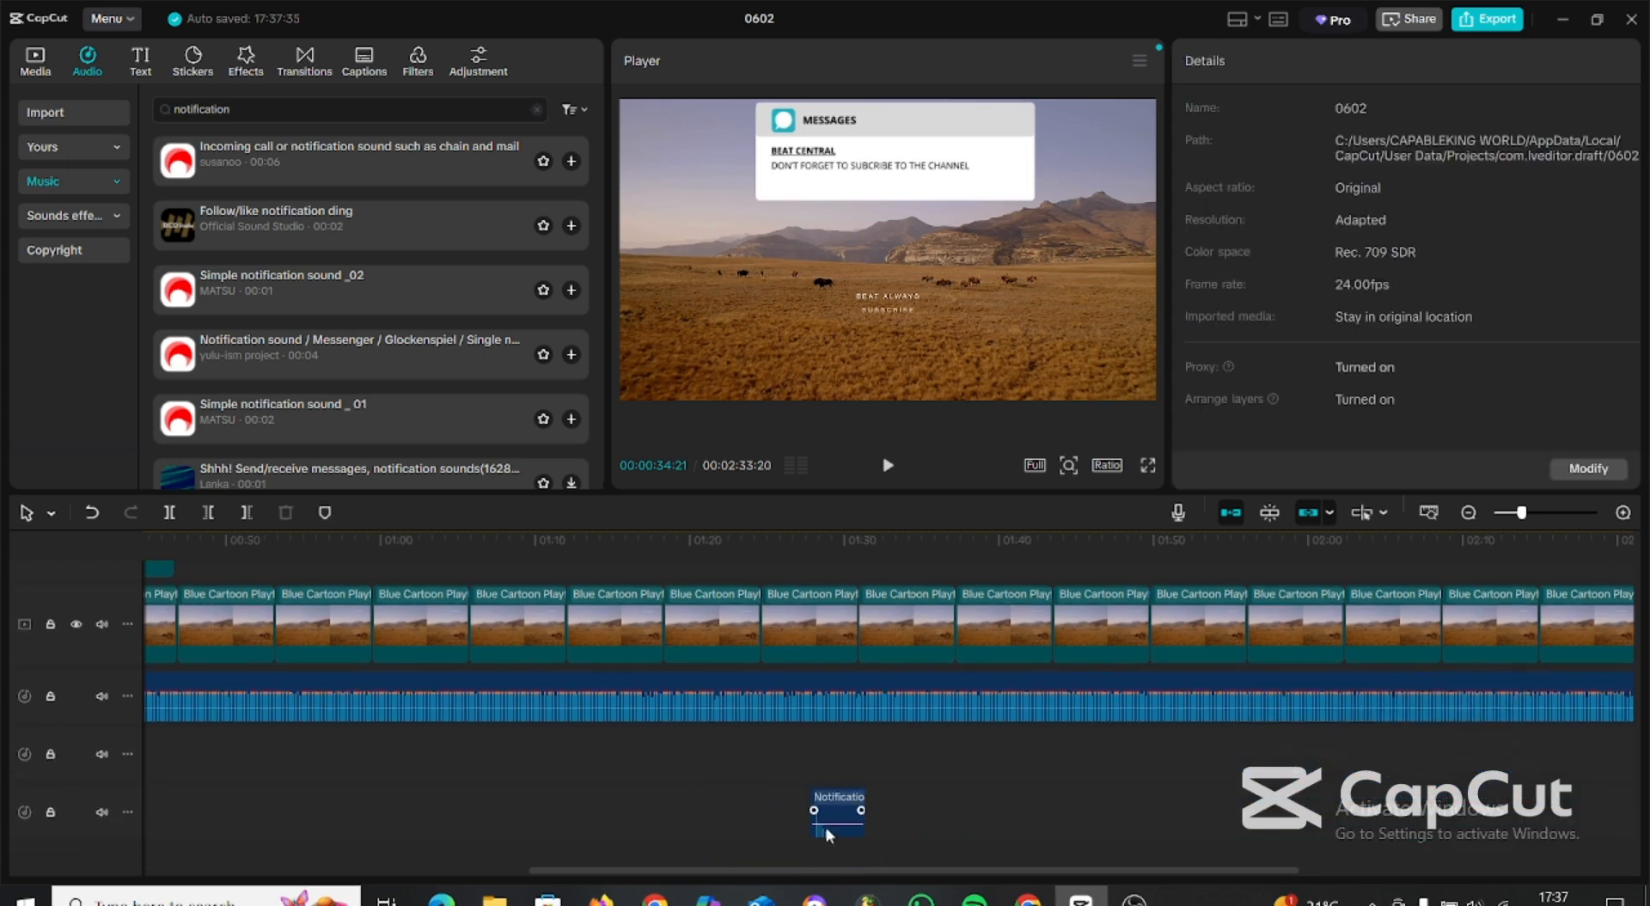
key("ctrl+z")
Move the duplicated message overlay down onto the first overlay's track, keeping it at about 01:20.
scroll(873, 798, "up", 2)
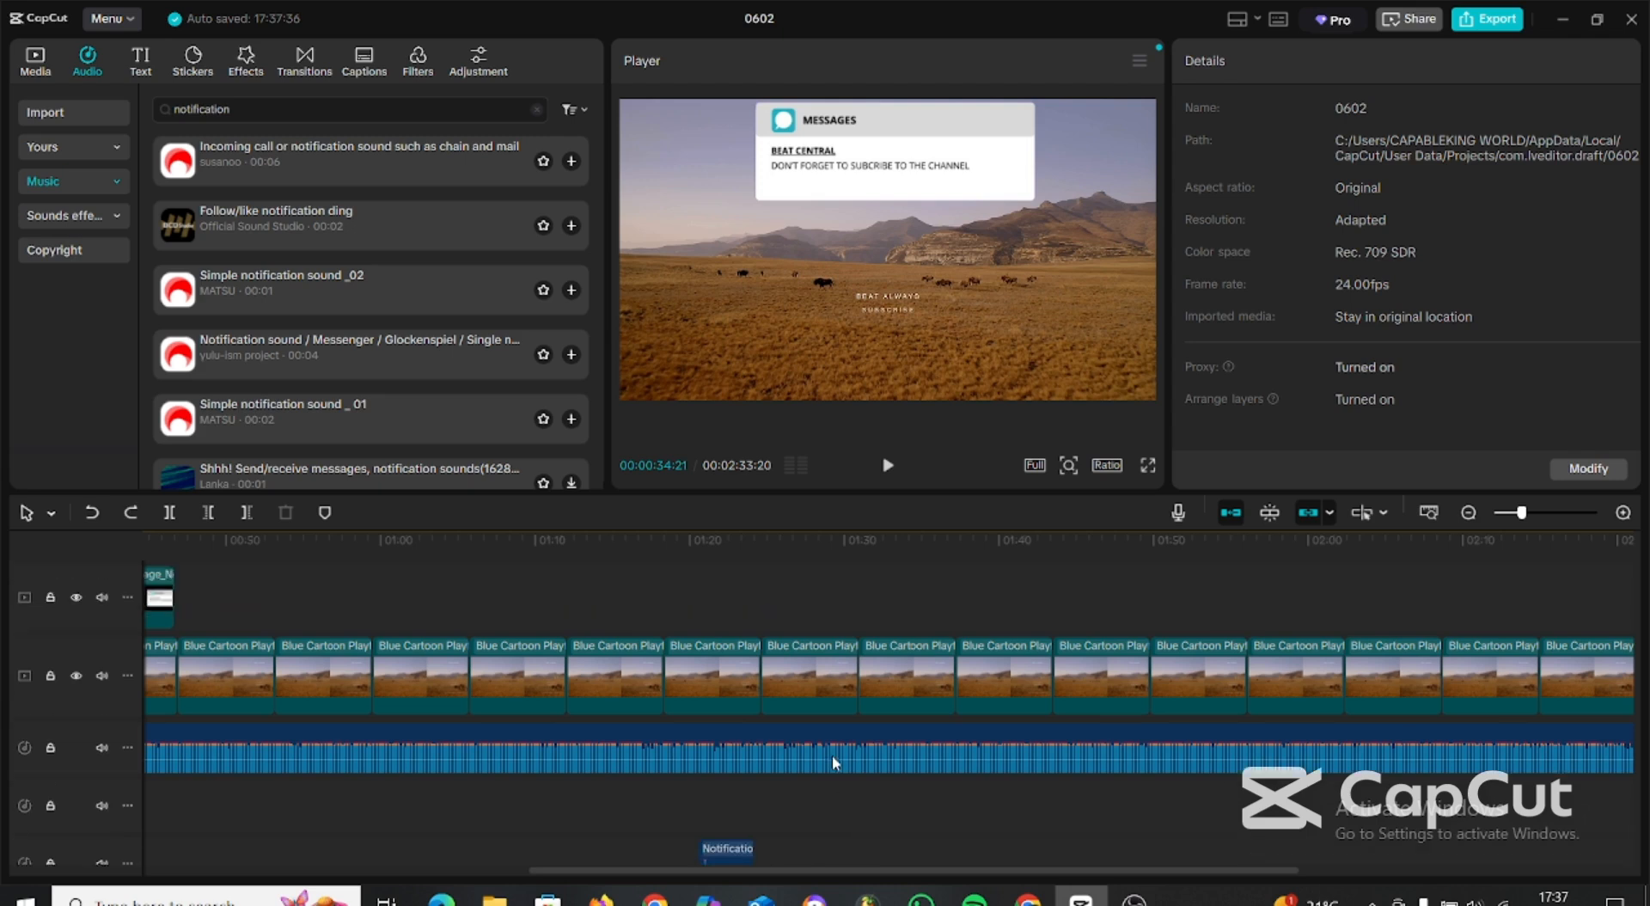
scroll(790, 592, "down", 3)
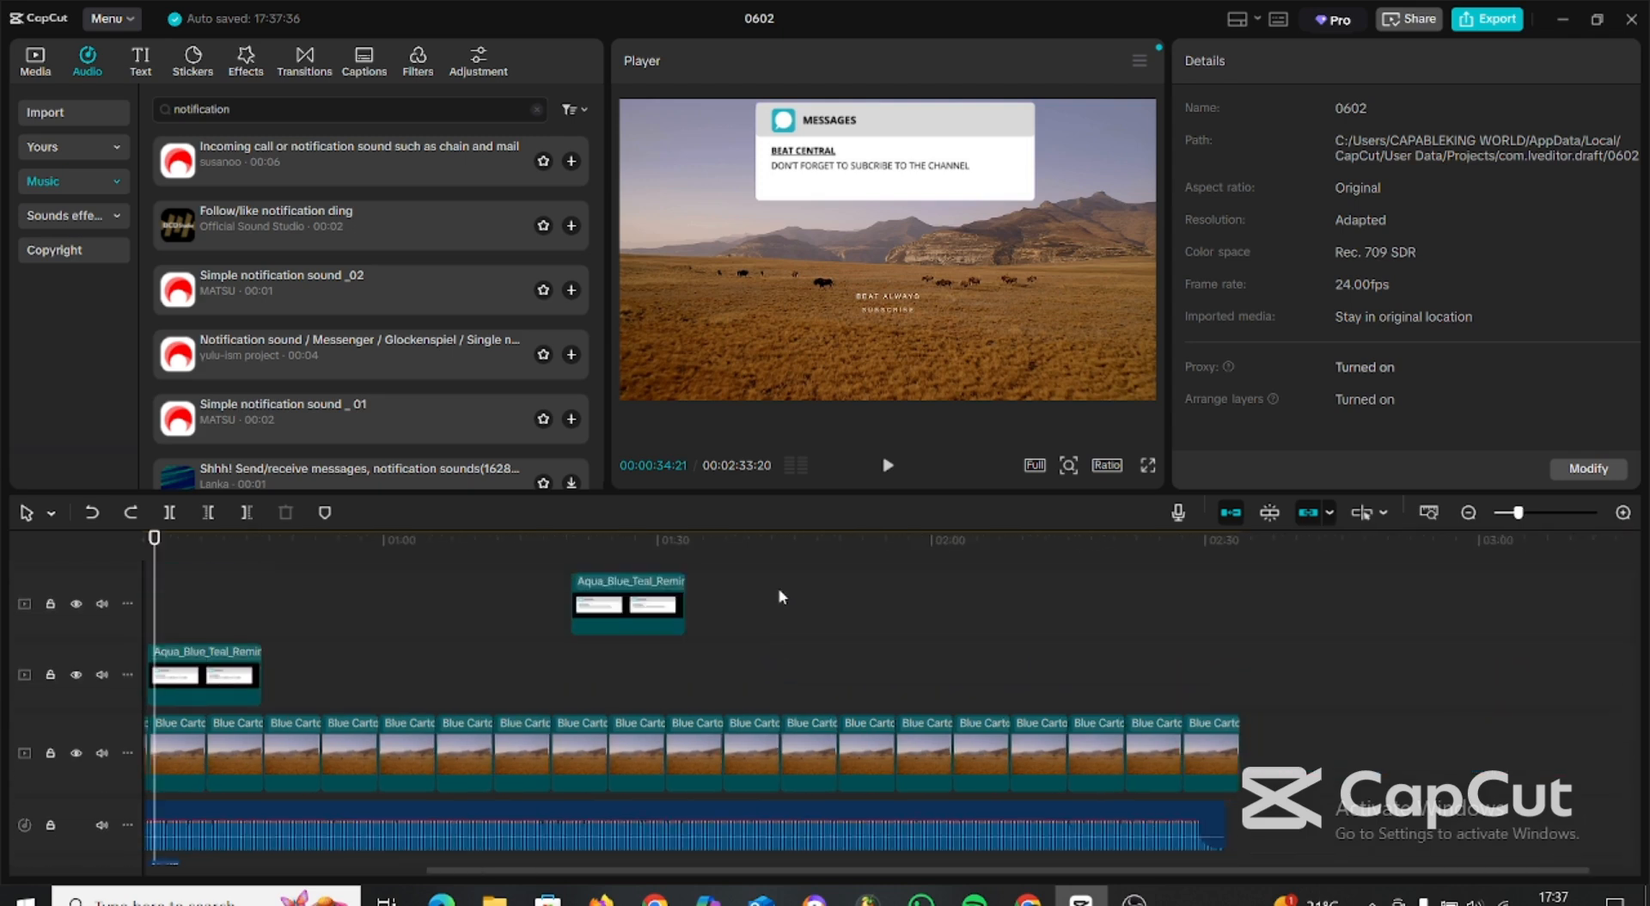
scroll(739, 596, "up", 1)
left_click(644, 593)
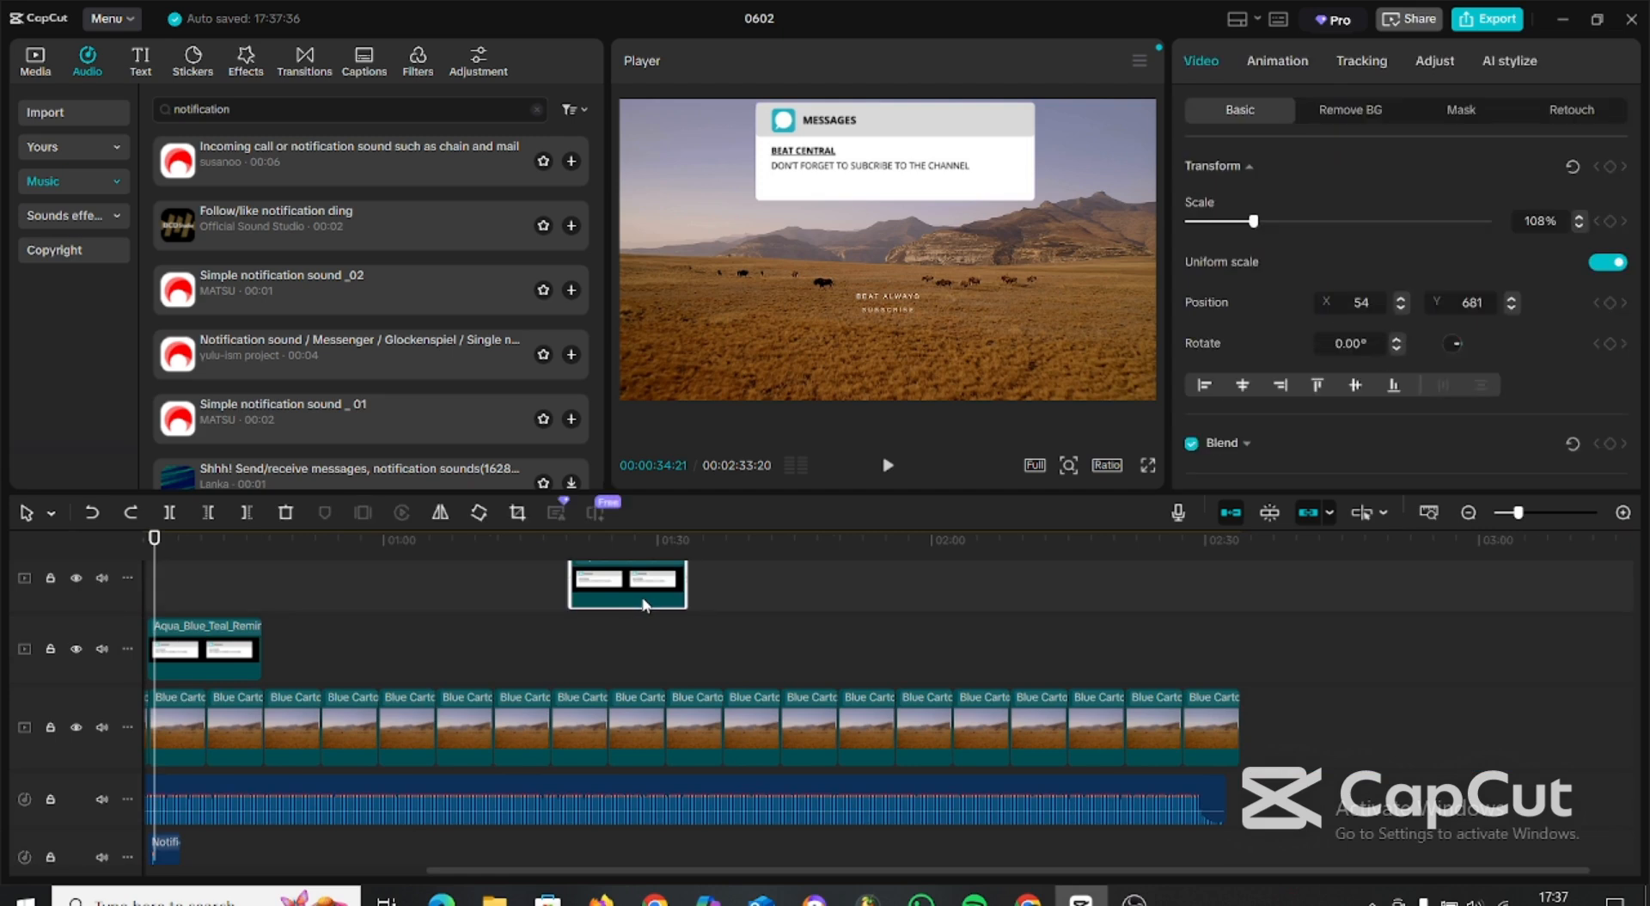
left_click_drag(632, 597, 631, 657)
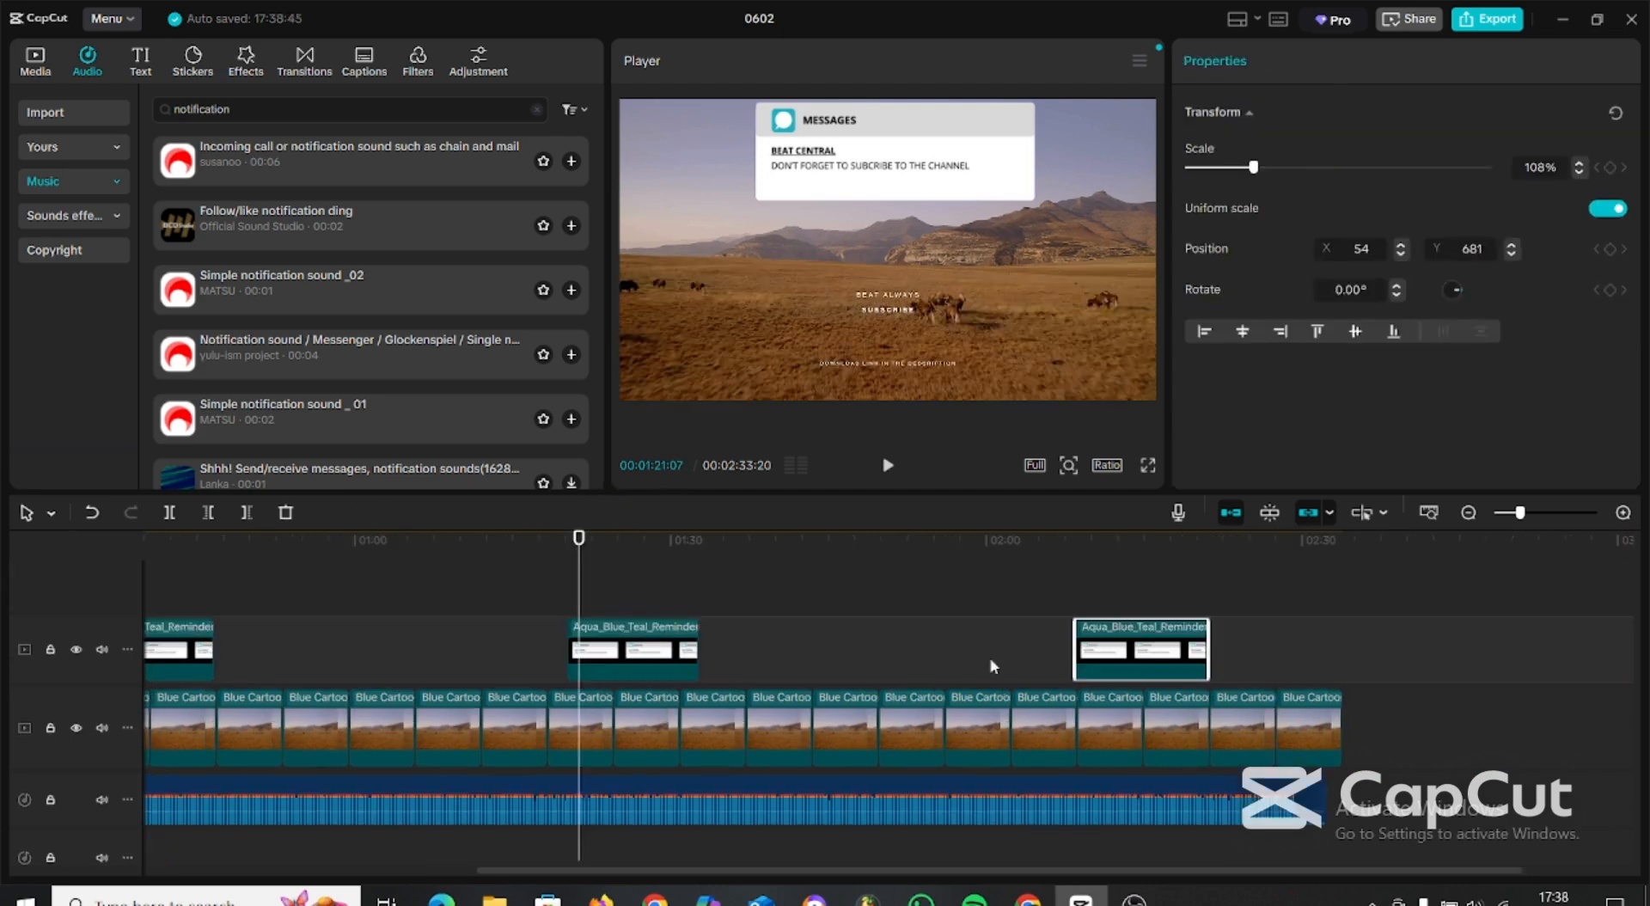
Add a third copy of the message overlay and notification sound at about 02:08, and move that sound up to the first sound's track.
scroll(988, 668, "down", 3)
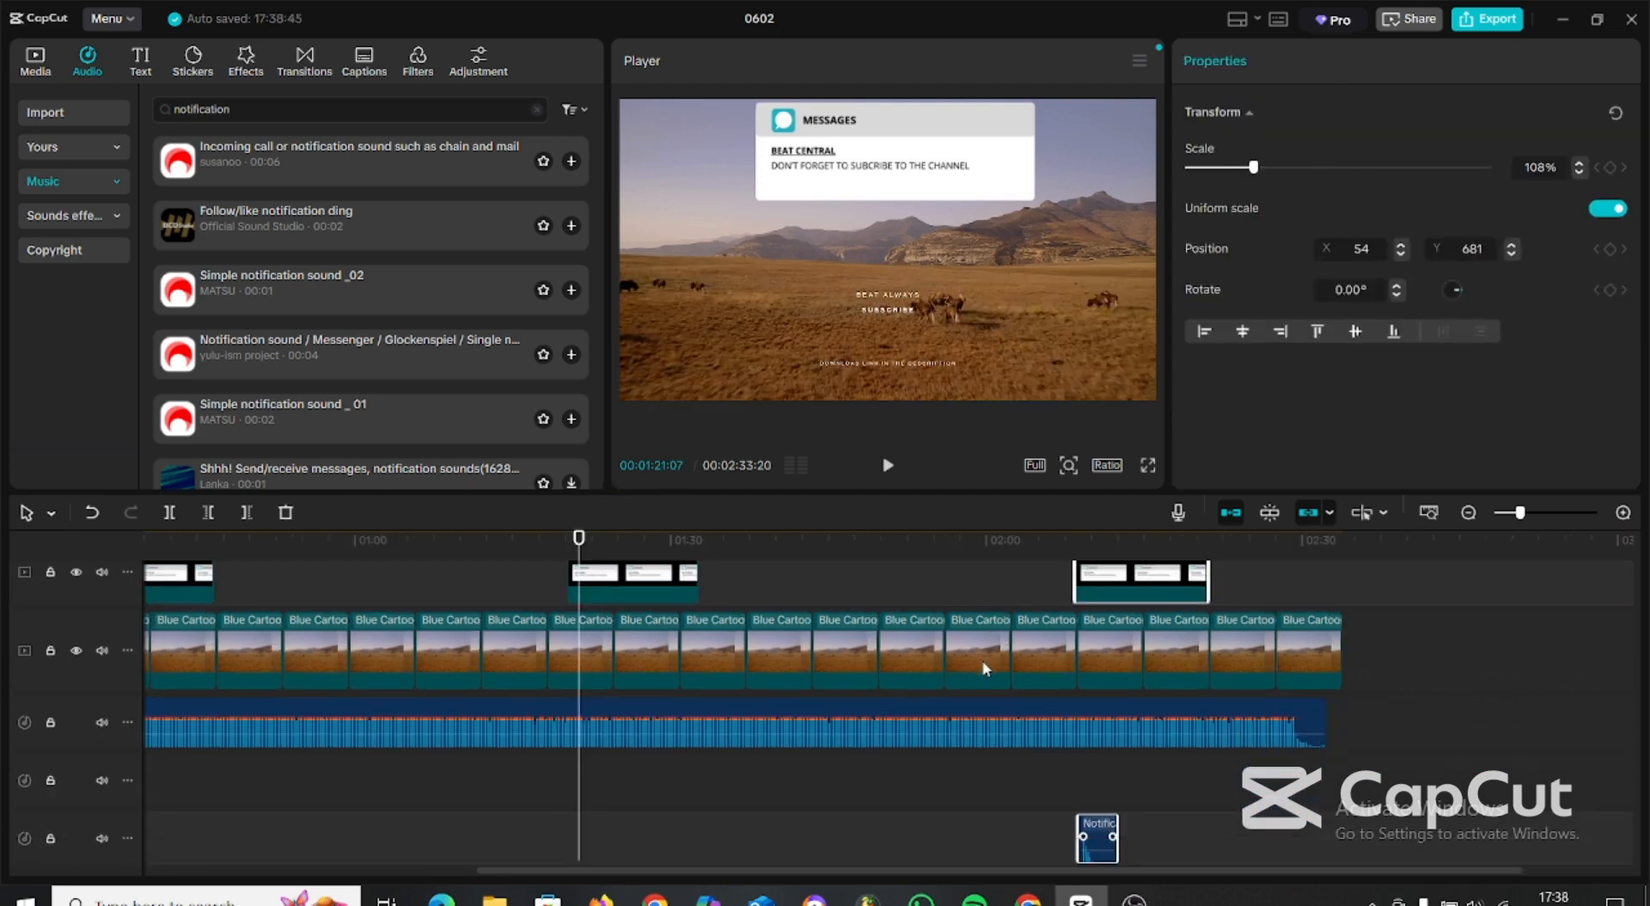
left_click(997, 760)
left_click(1107, 851)
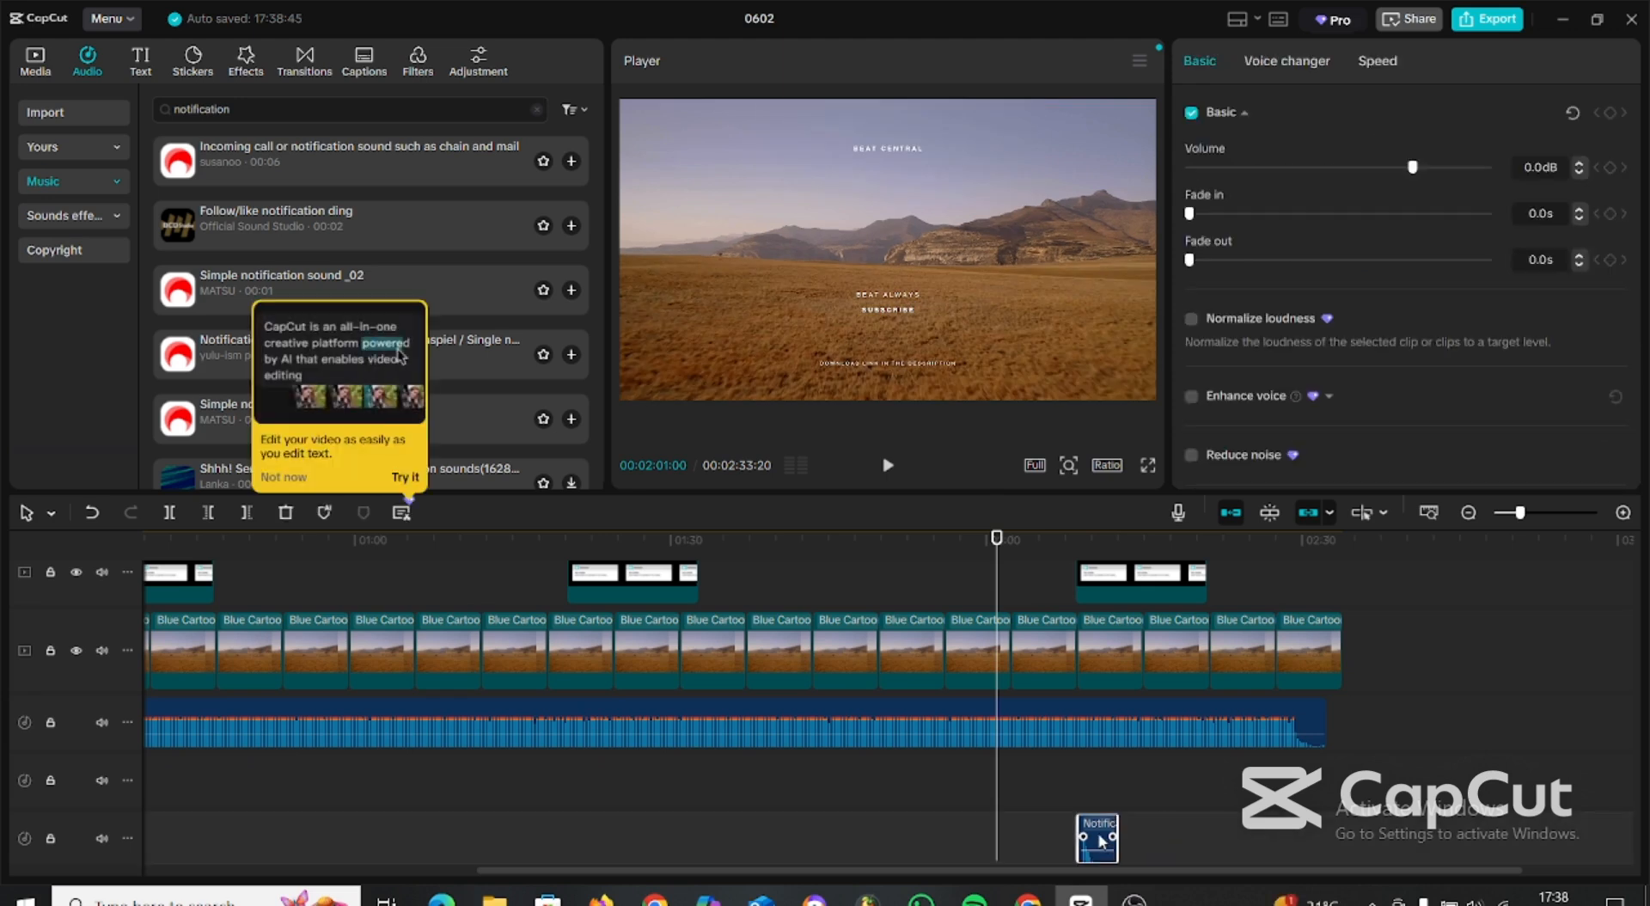
left_click_drag(1106, 851, 1105, 793)
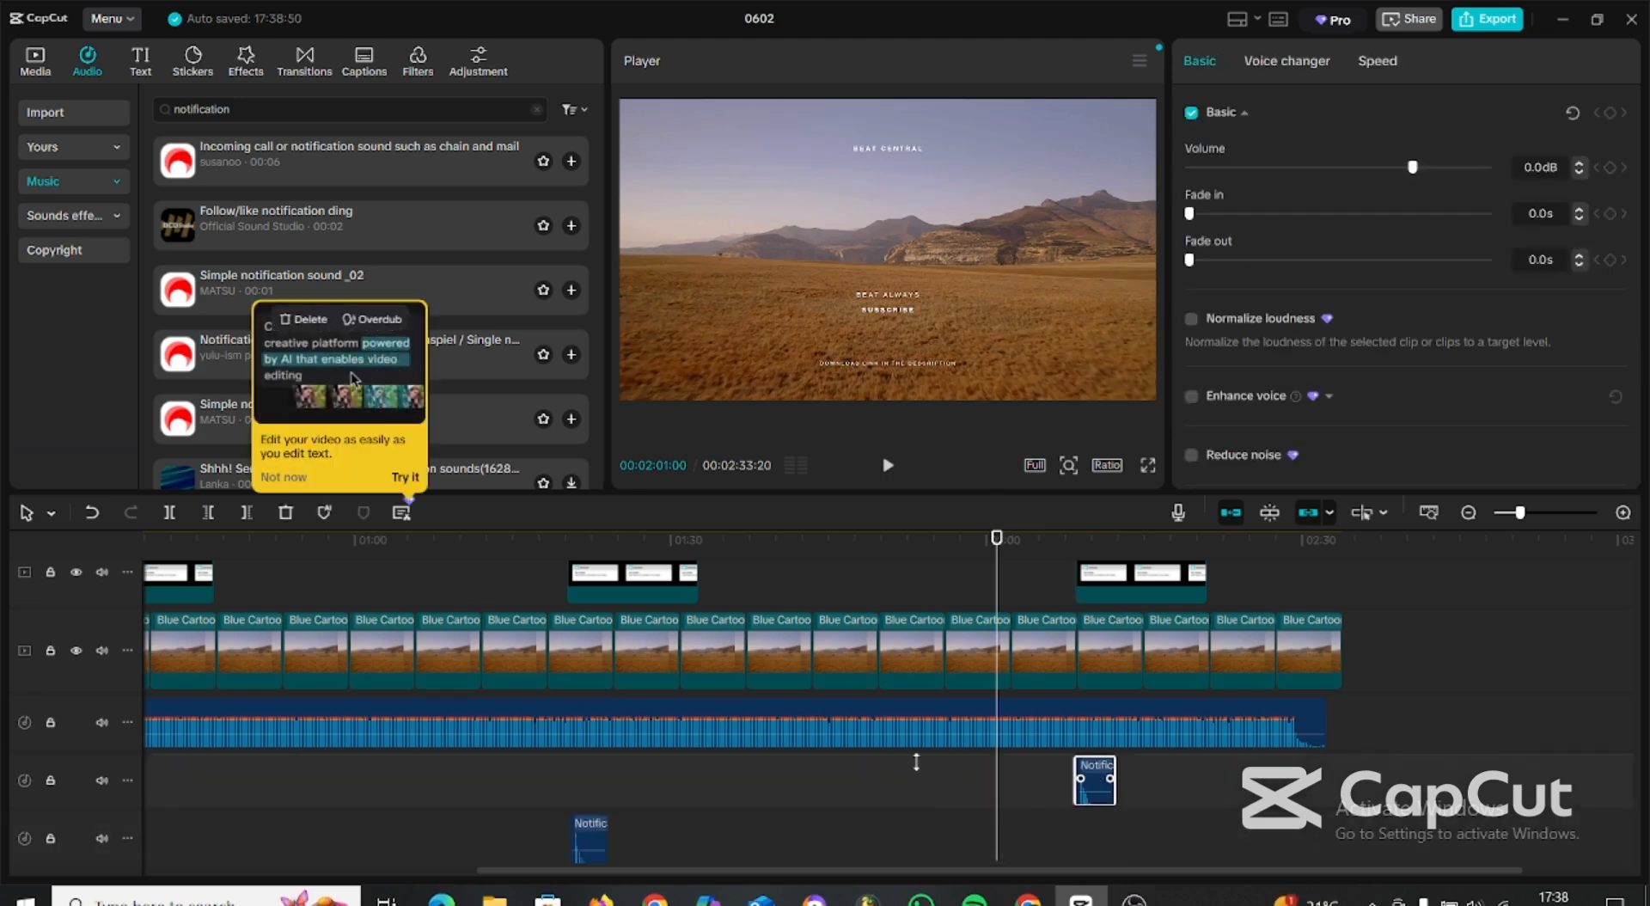
Add a default text layer above the overlays from the start of the landscape footage and extend it to the end of the video.
scroll(917, 762, "up", 2)
left_click_drag(996, 540, 2, 614)
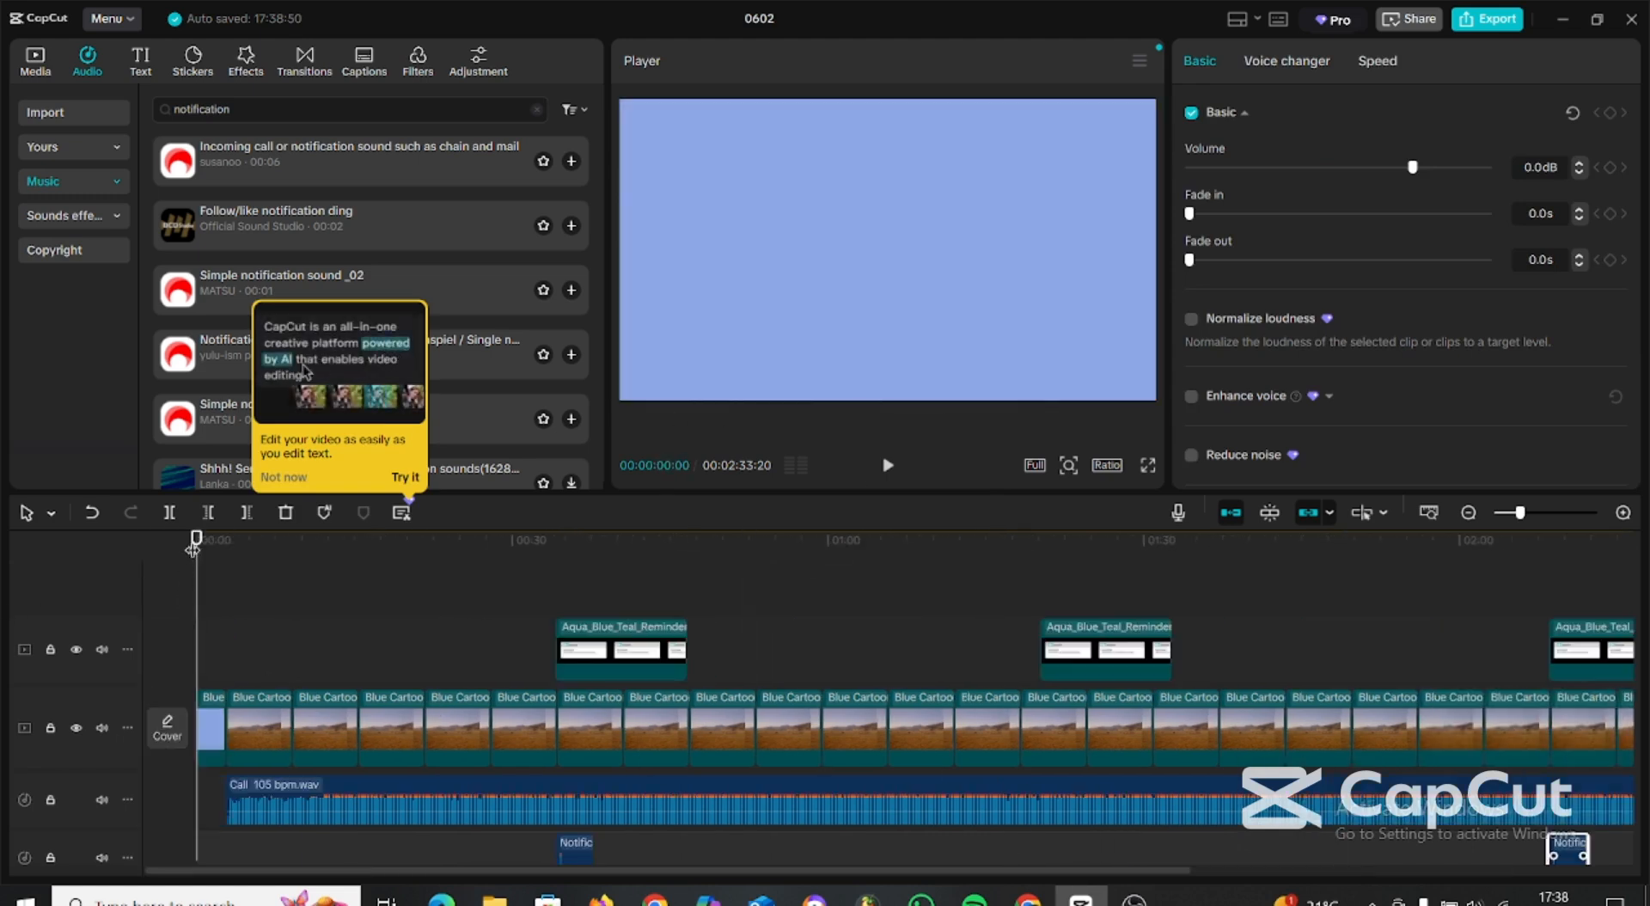
left_click_drag(196, 541, 237, 561)
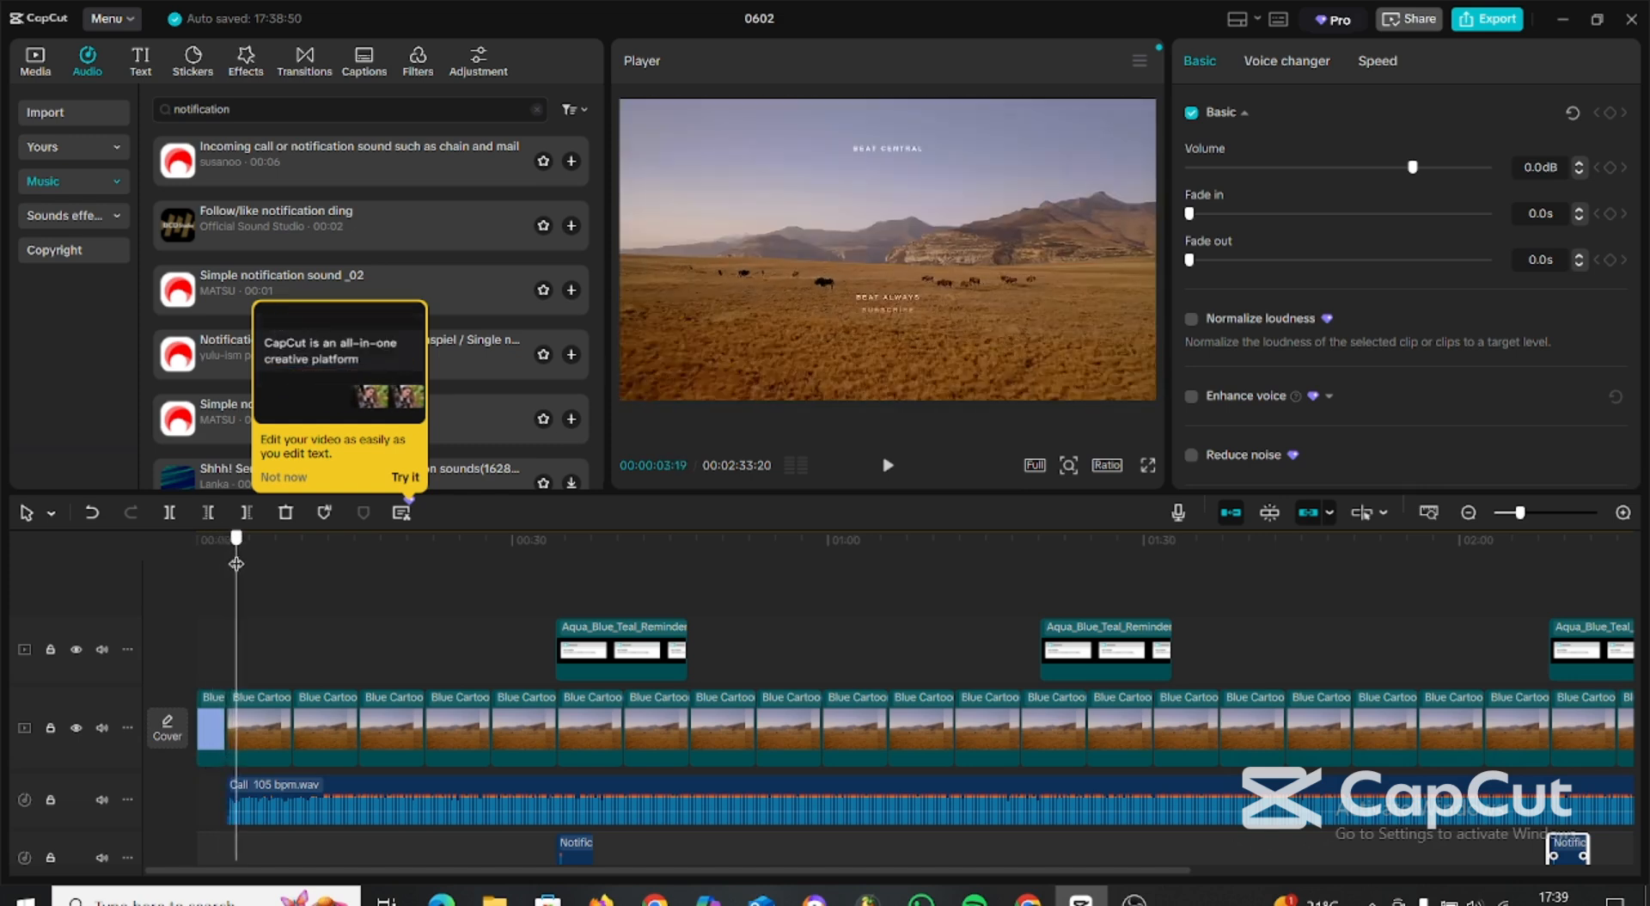
left_click(140, 71)
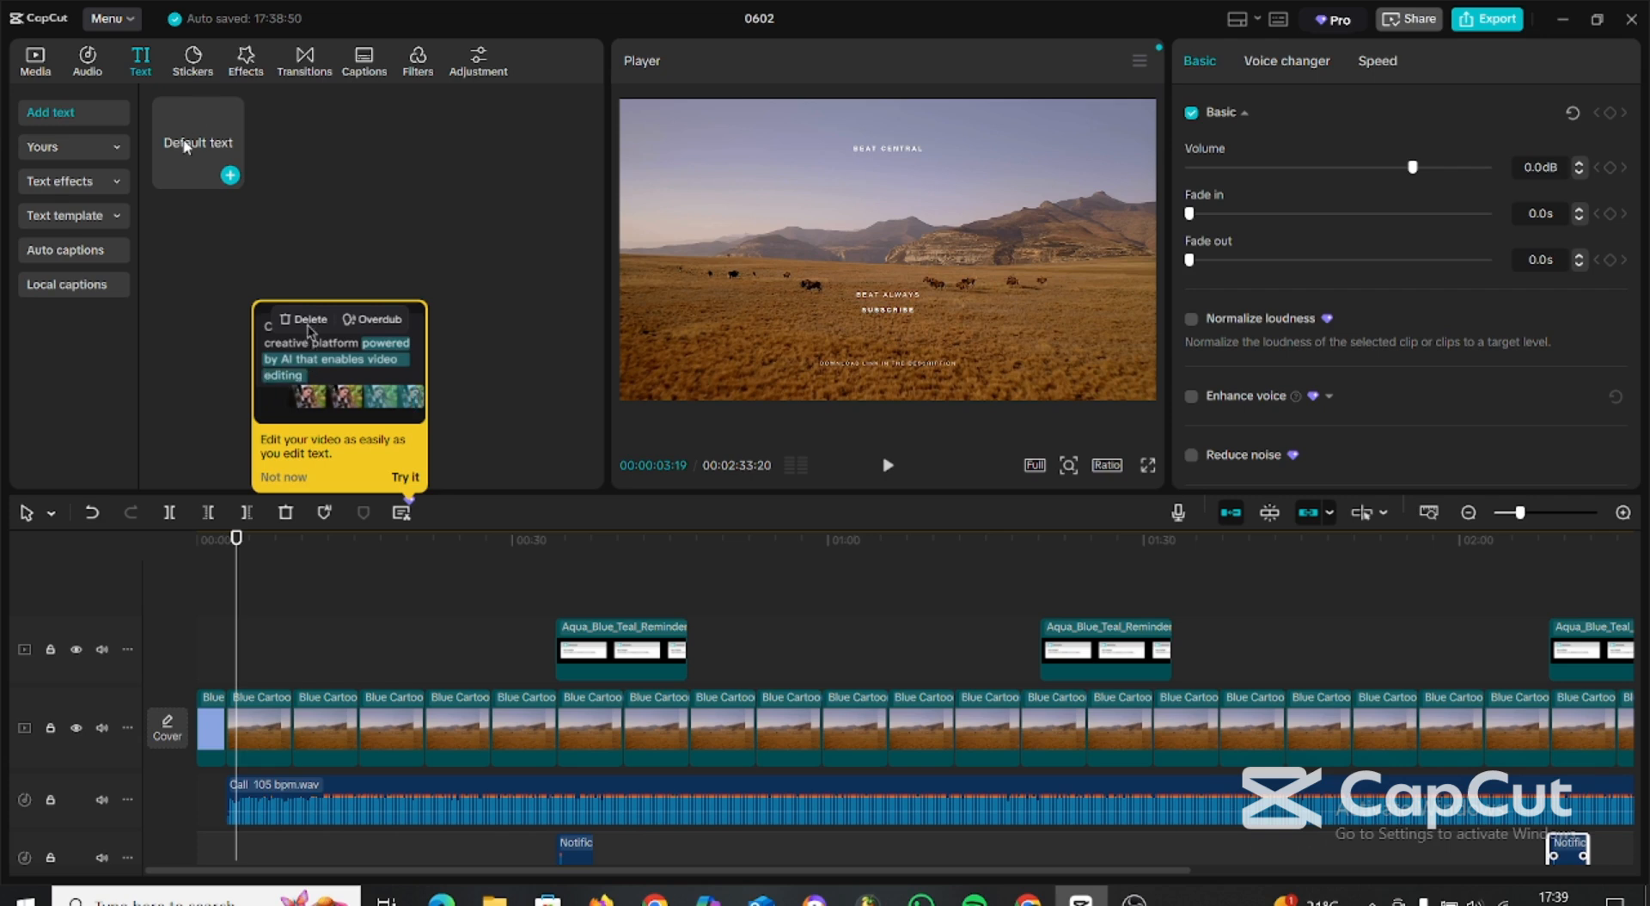
left_click(186, 136)
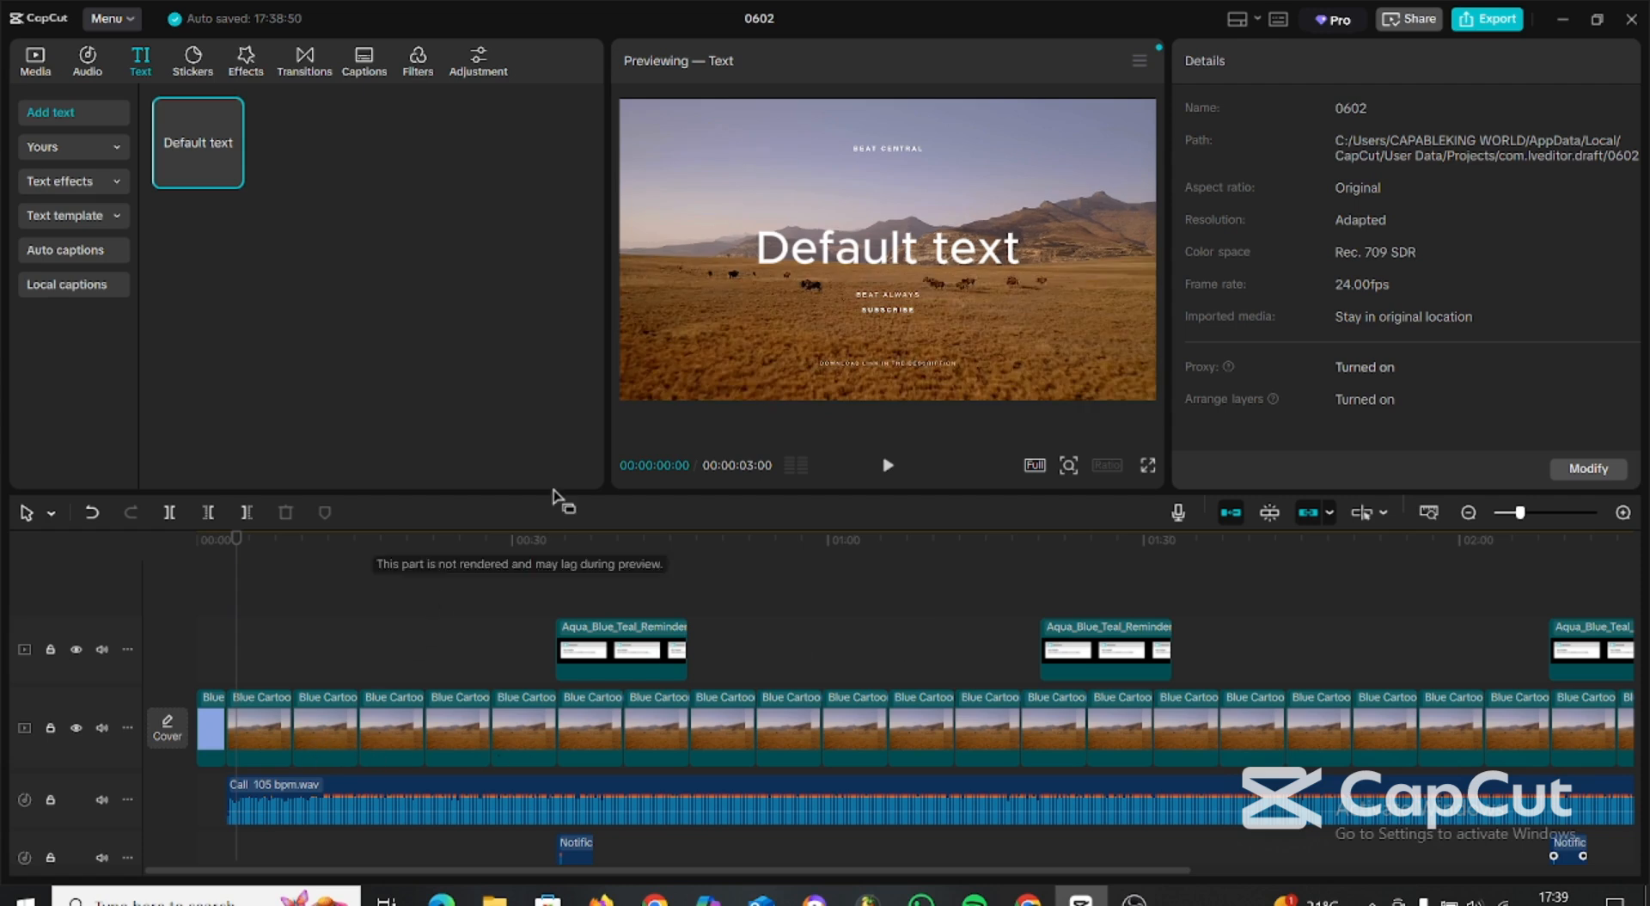
mouse_move(198, 149)
left_click_drag(198, 155, 246, 679)
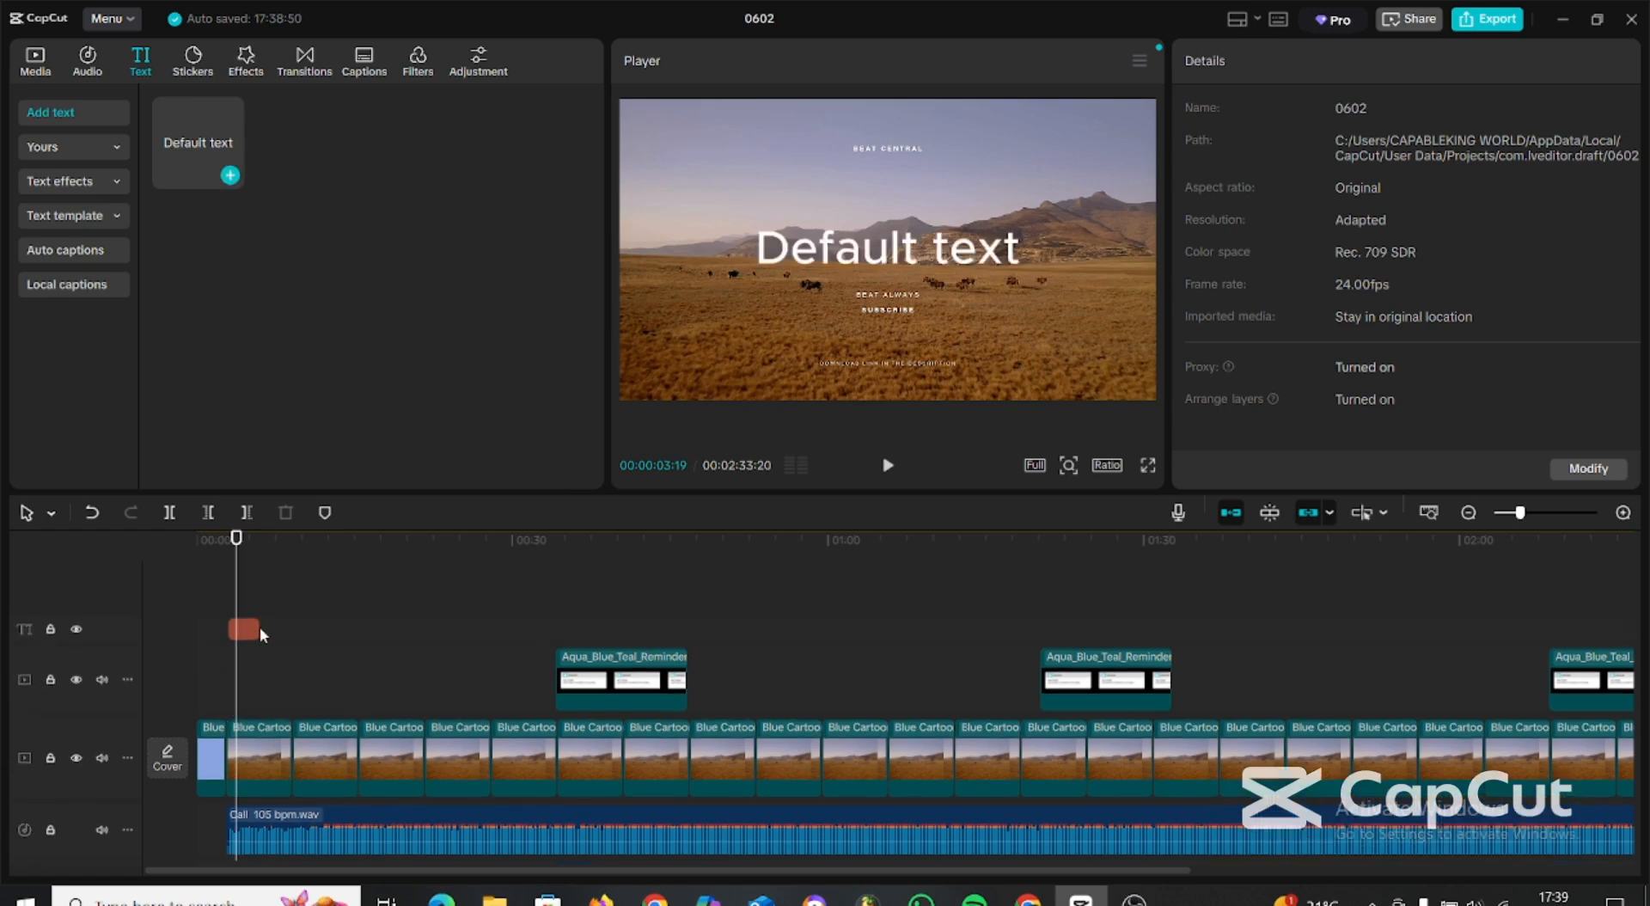
left_click(243, 634)
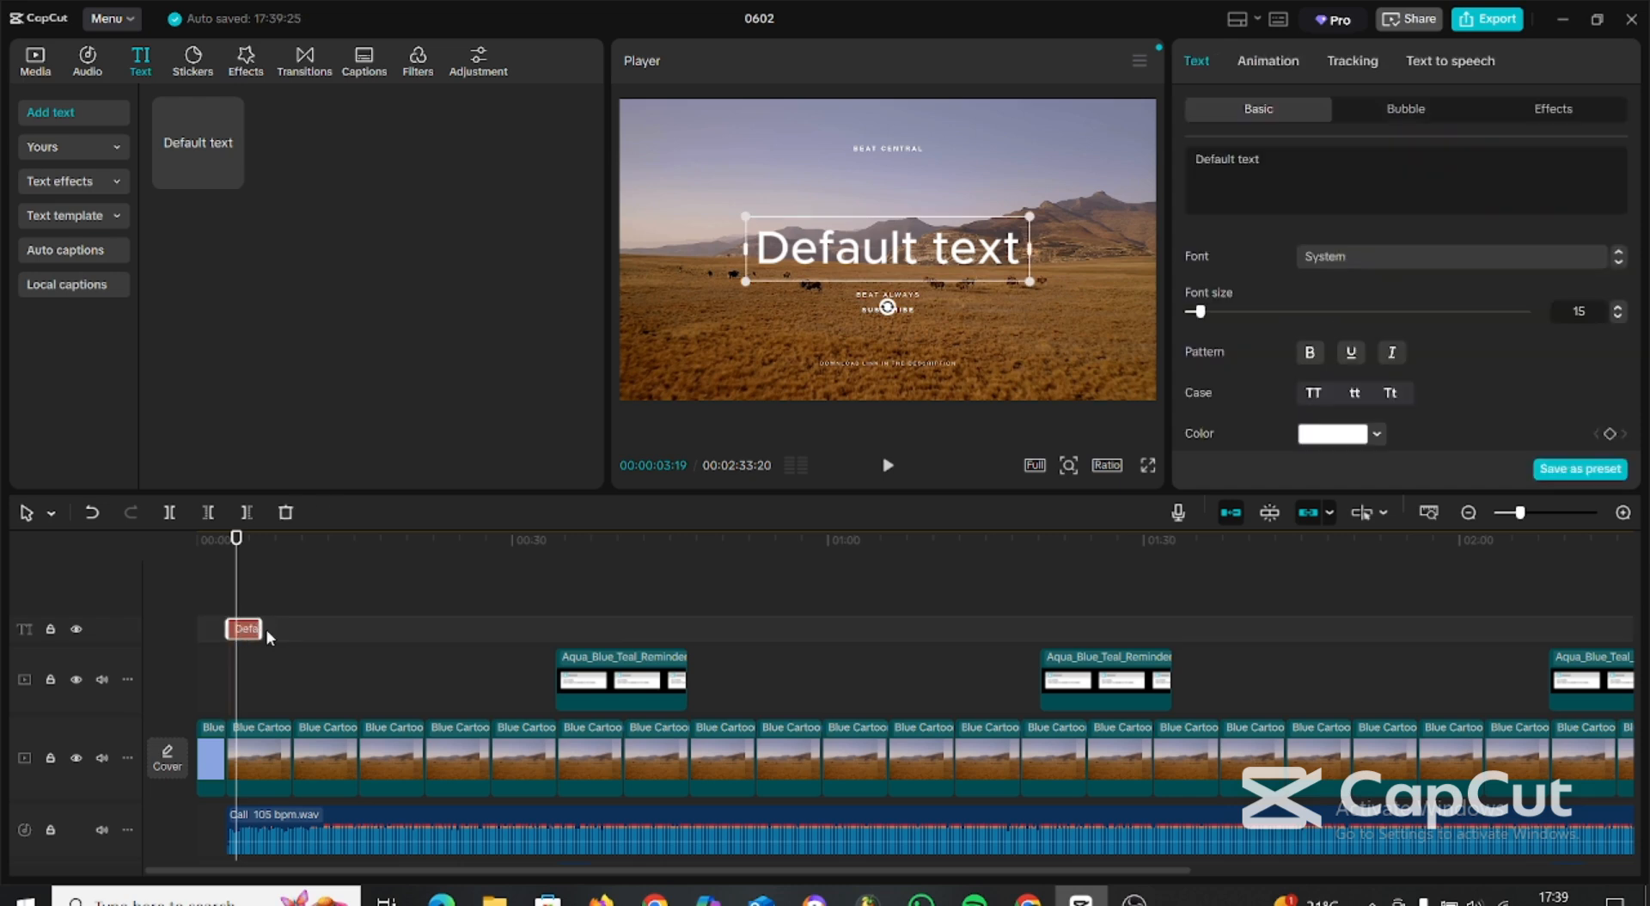
left_click_drag(254, 629, 1093, 688)
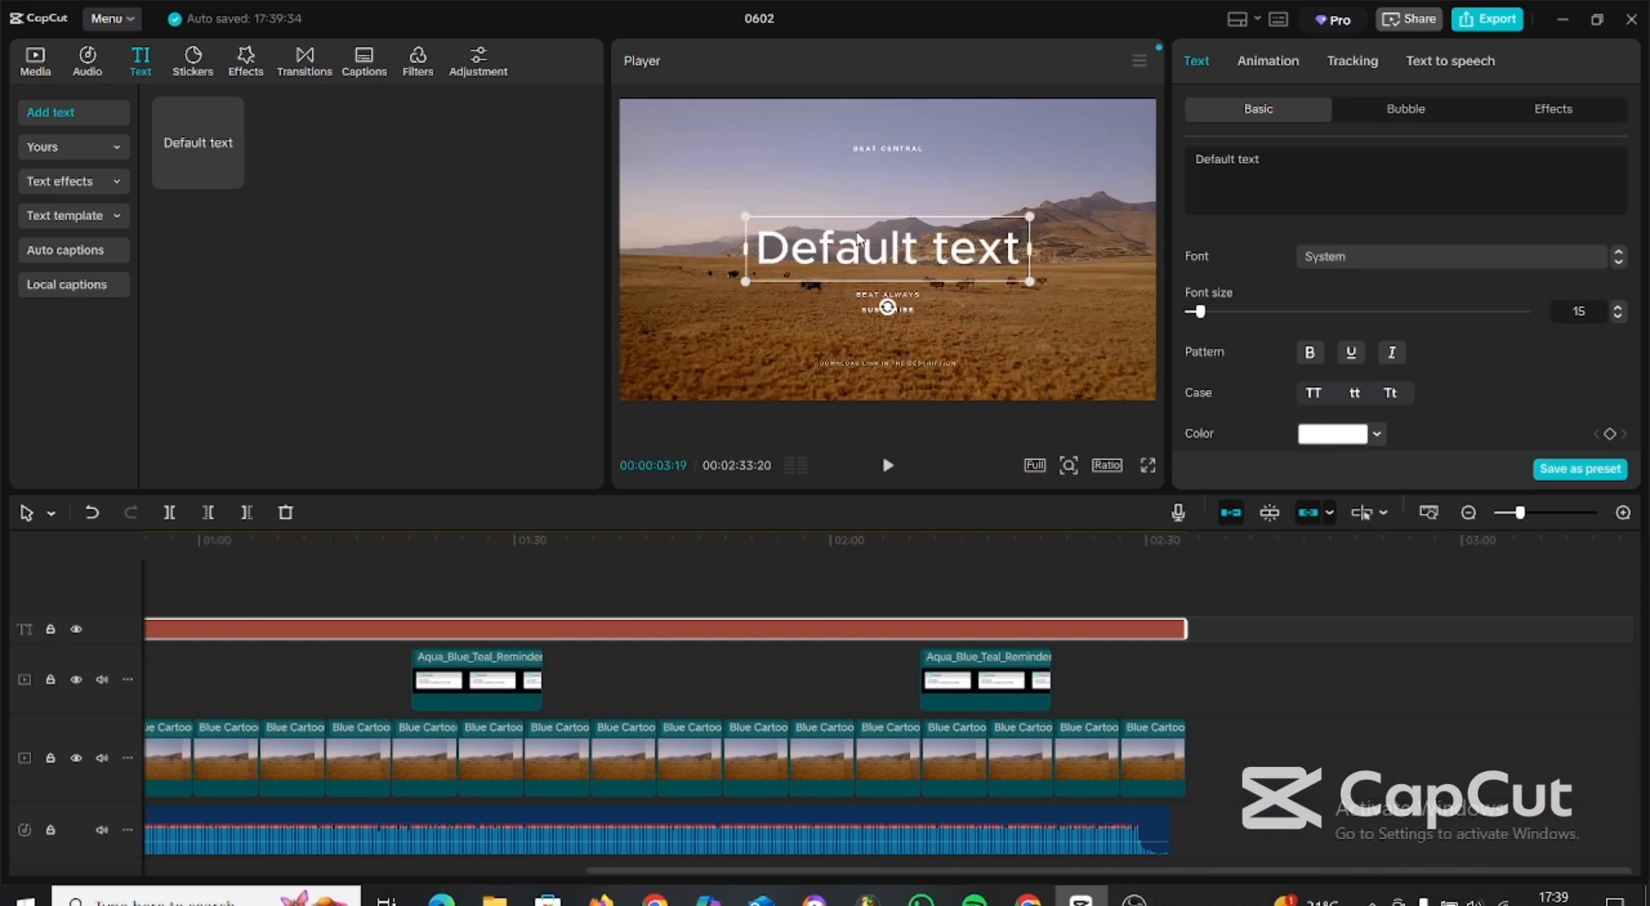
Replace the default text with "CALL".
left_click_drag(1259, 163, 1167, 161)
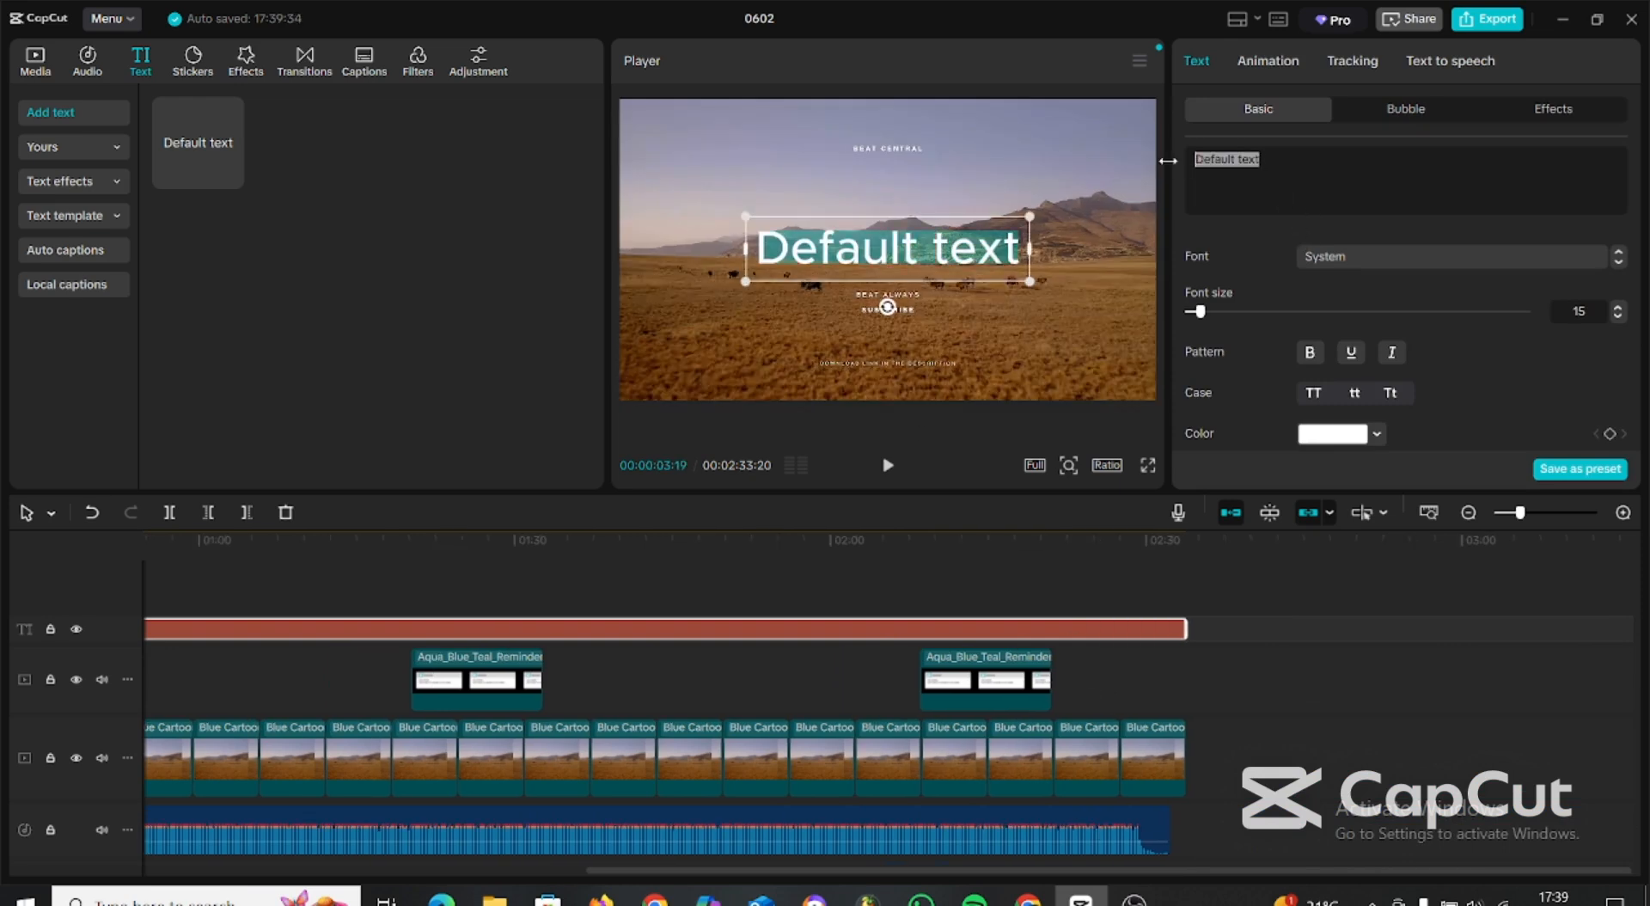
type("C")
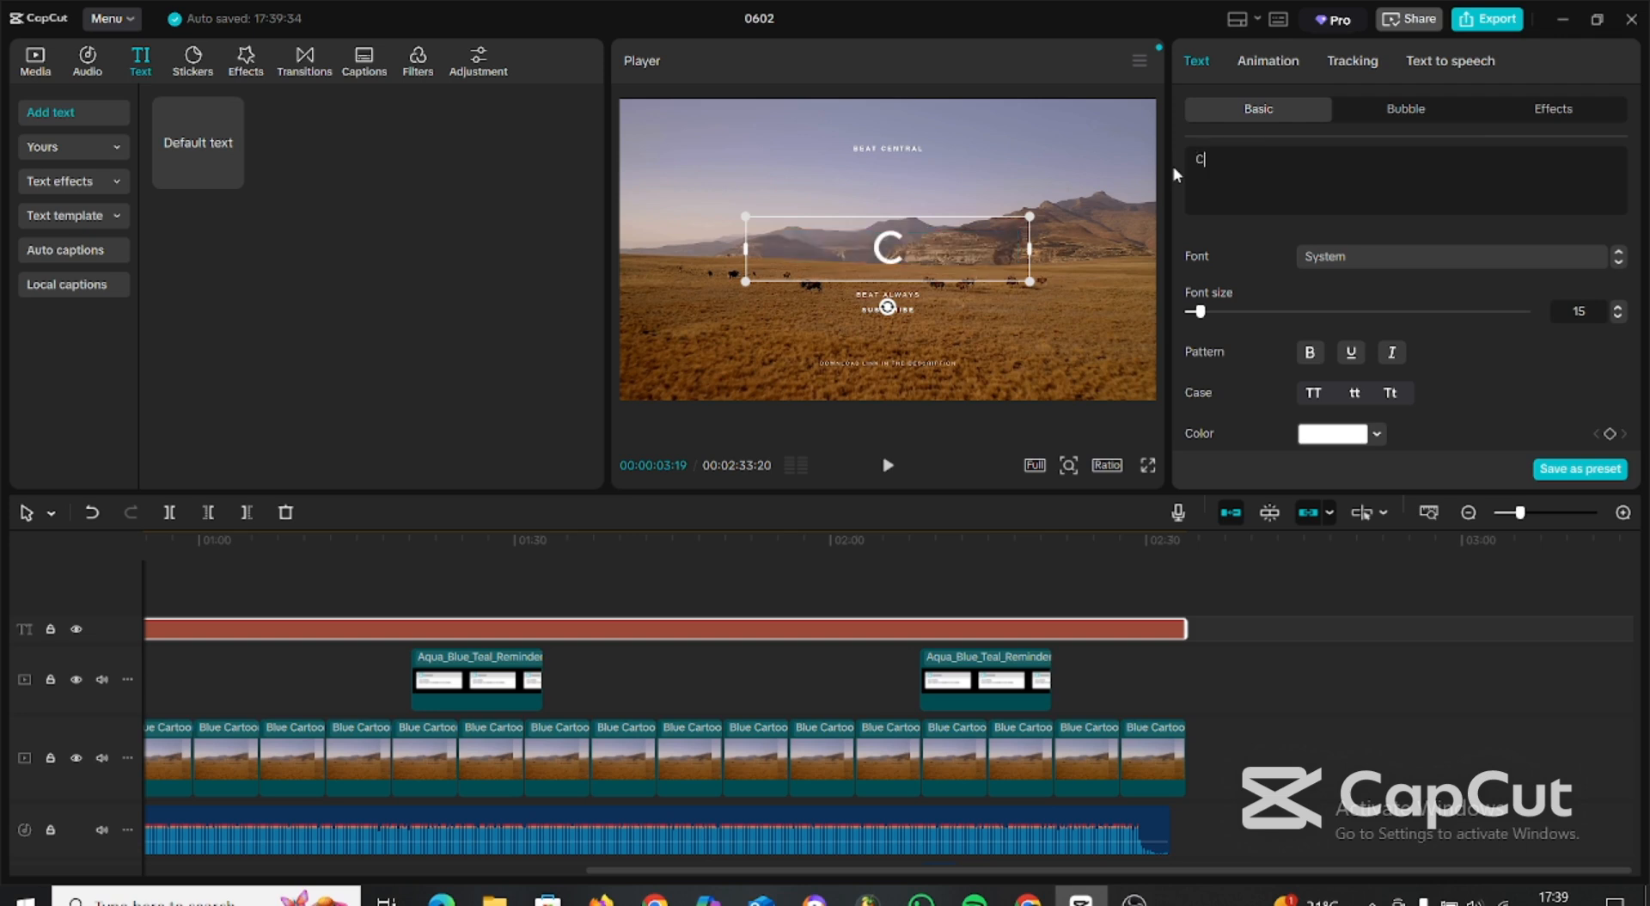
type("ALL")
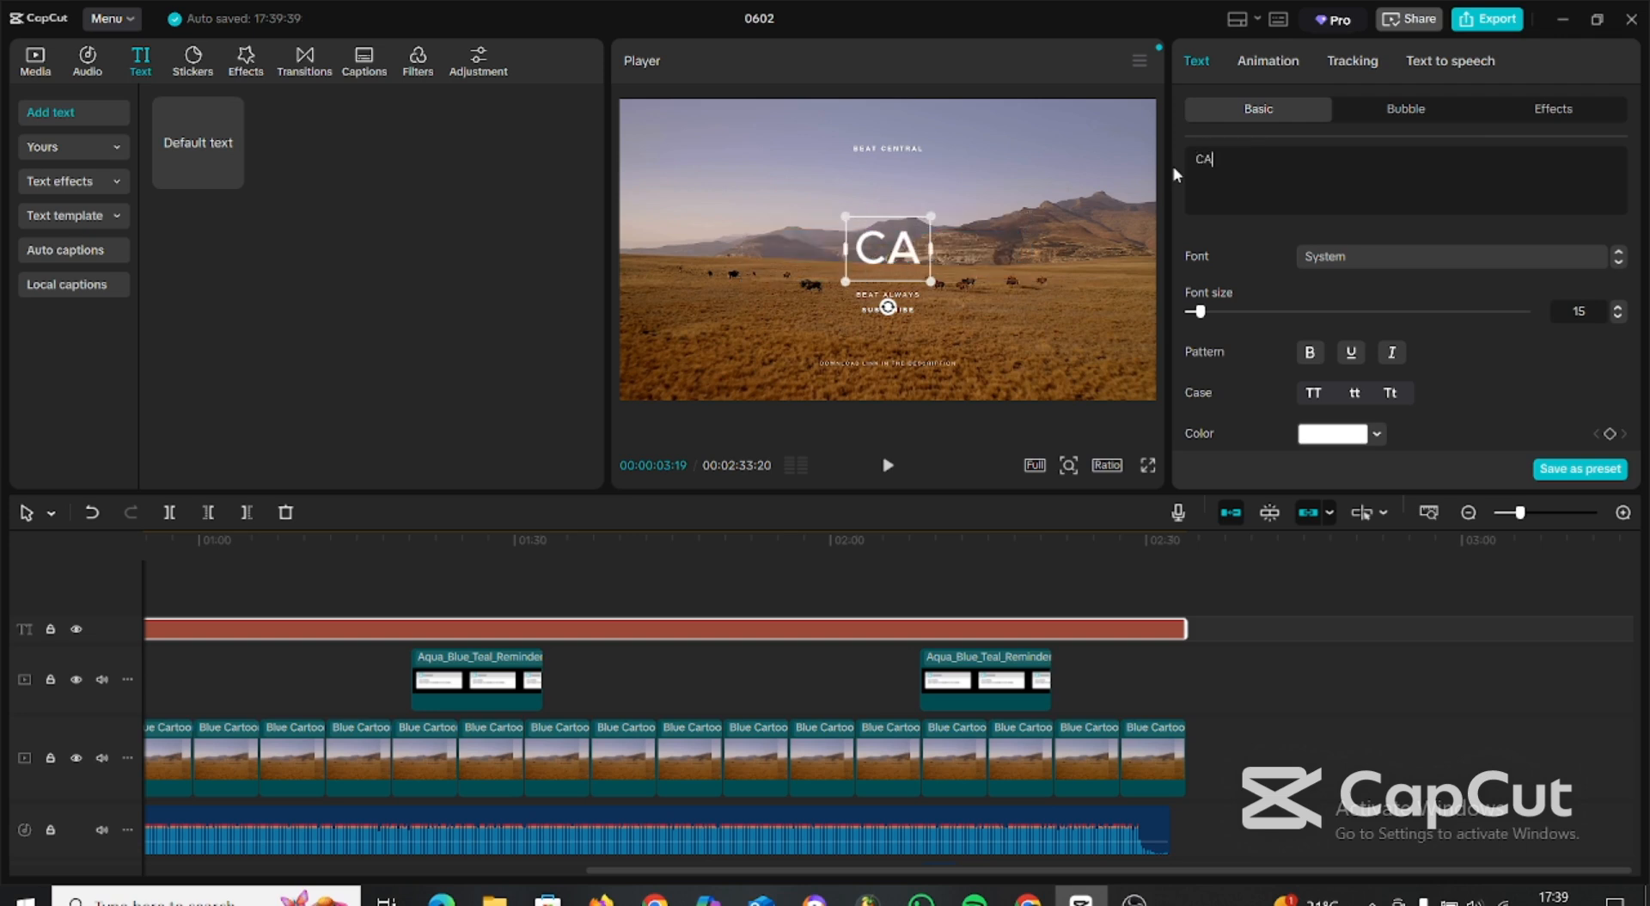
left_click(1030, 310)
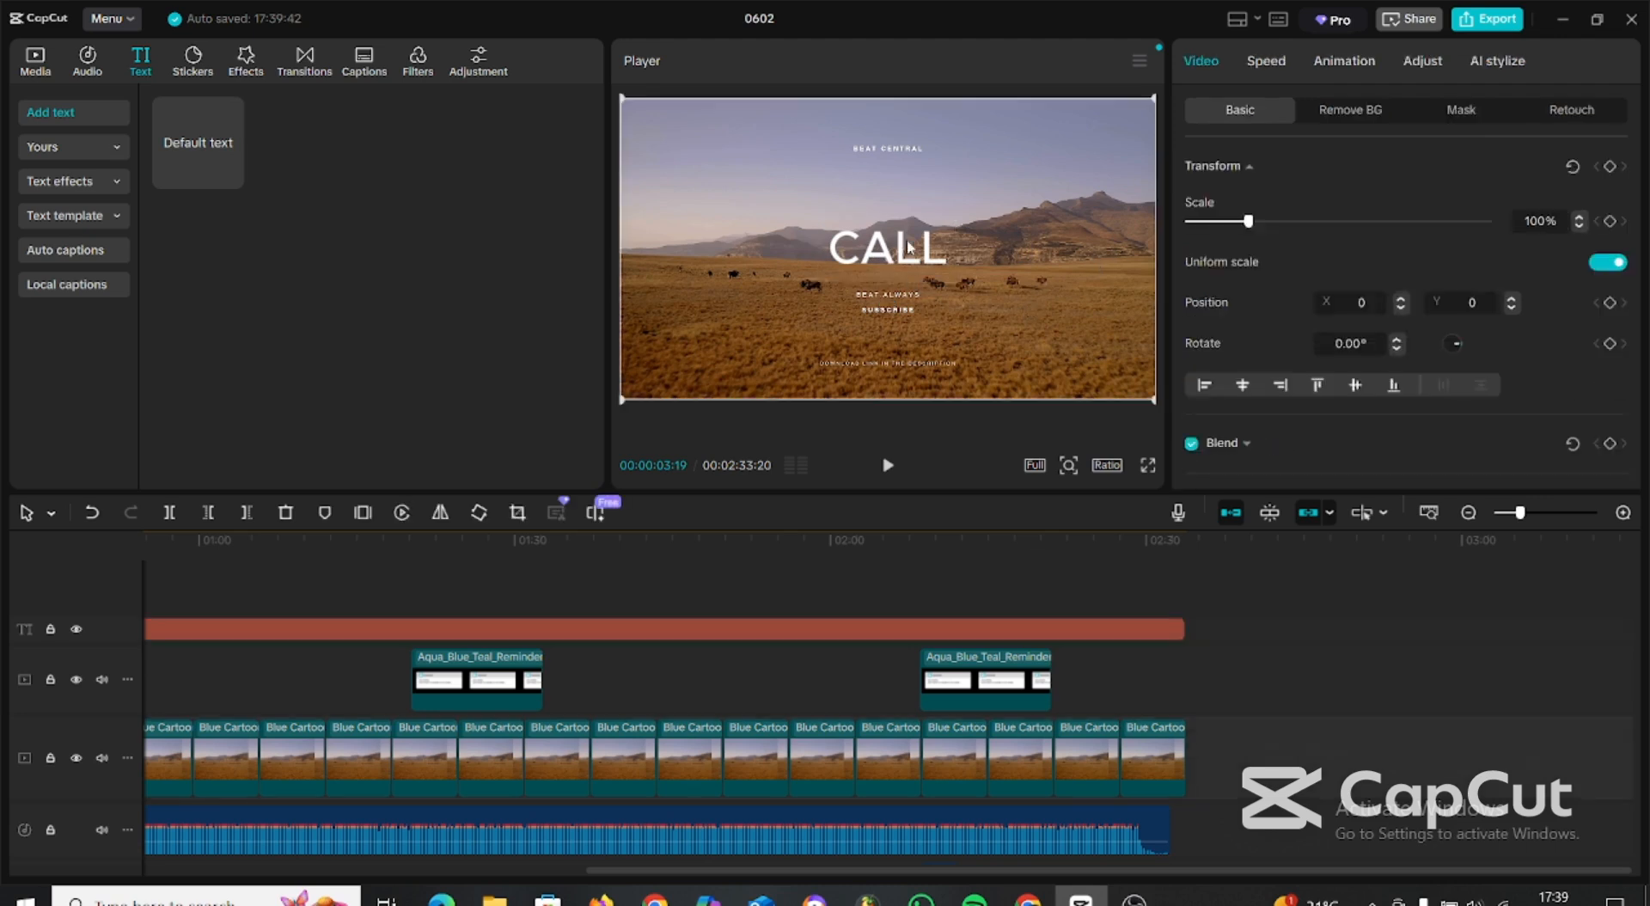
Move the CALL title slightly up in the frame, to X 0, Y 112.
left_click(909, 247)
left_click_drag(889, 259, 884, 242)
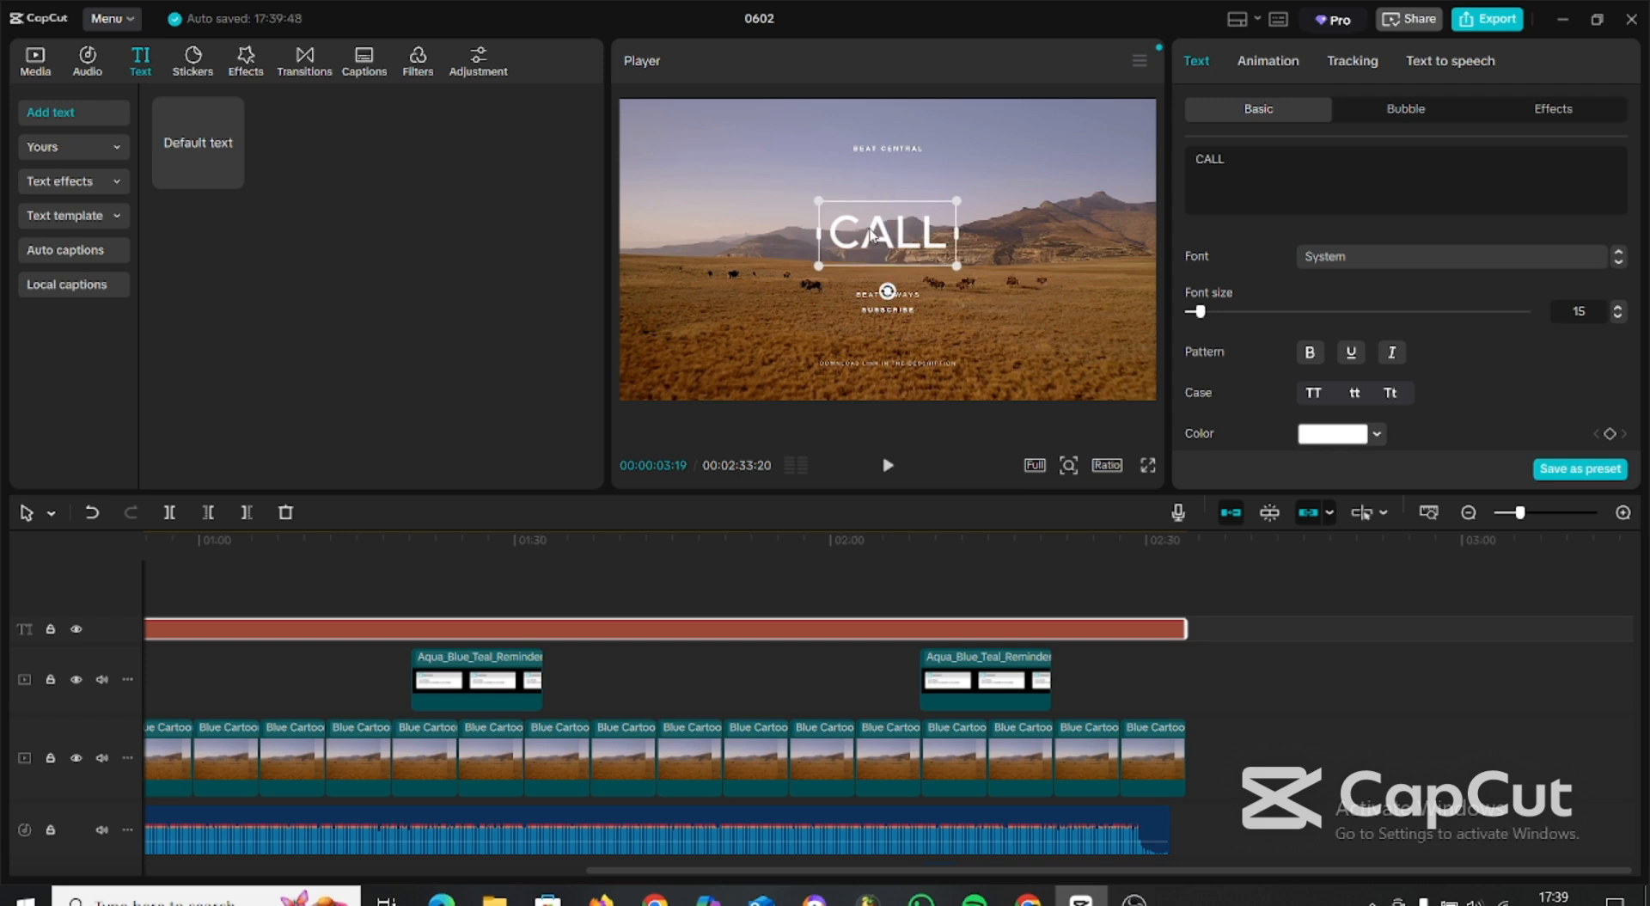
scroll(1418, 400, "down", 1)
scroll(1387, 378, "down", 5)
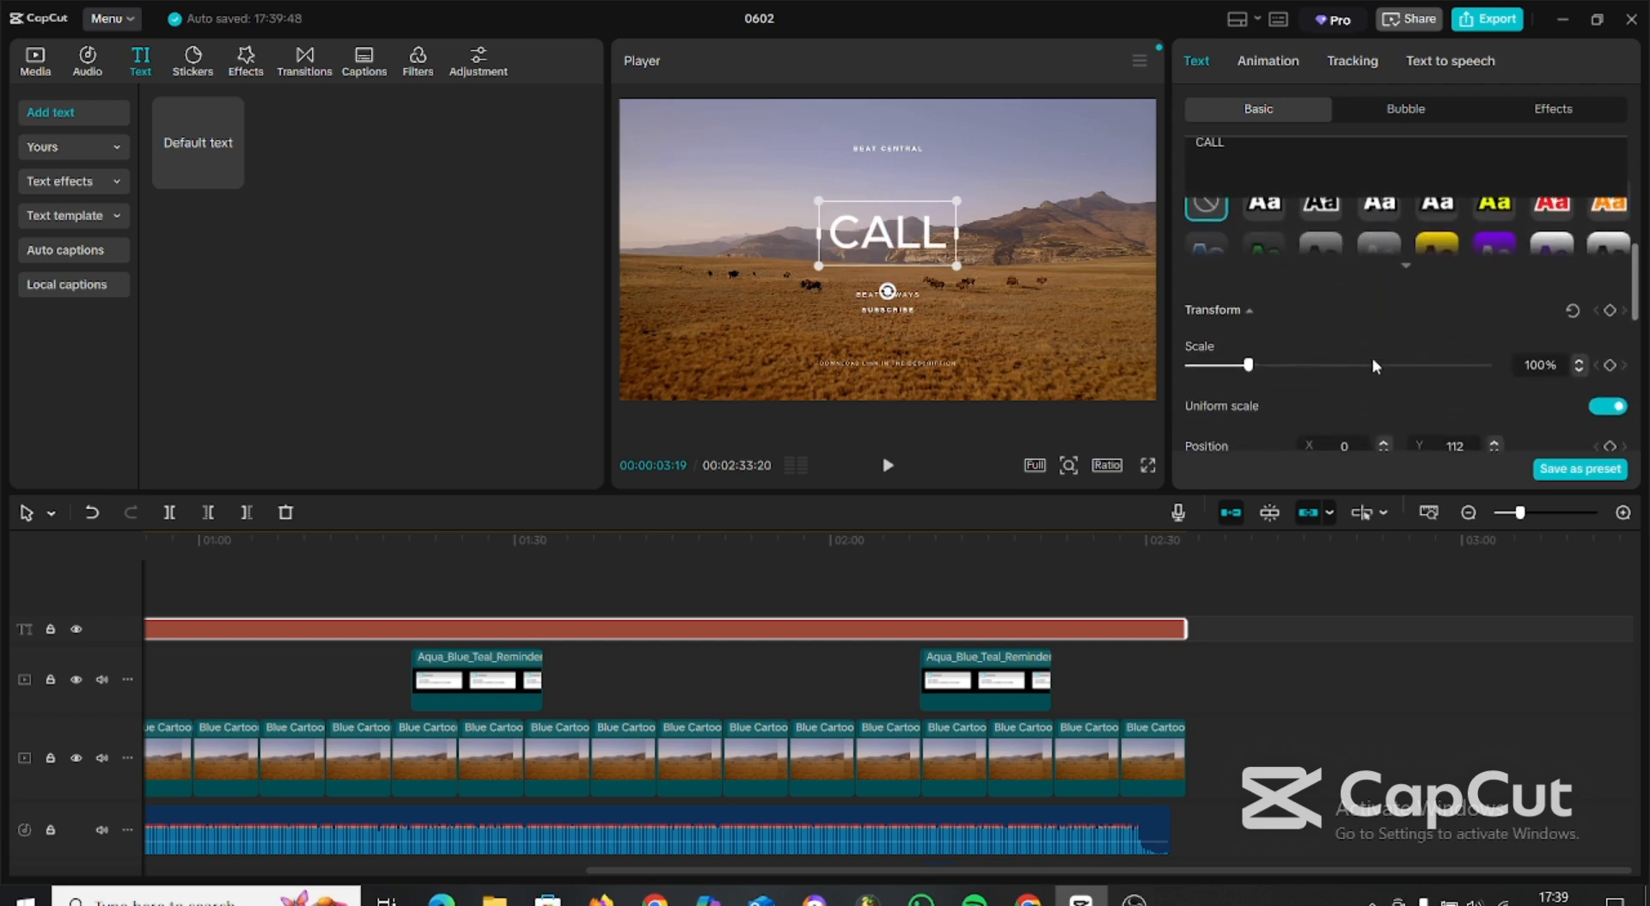
Apply the preset style with red letters and a white outline to the CALL title.
left_click(1324, 205)
scroll(1478, 275, "up", 3)
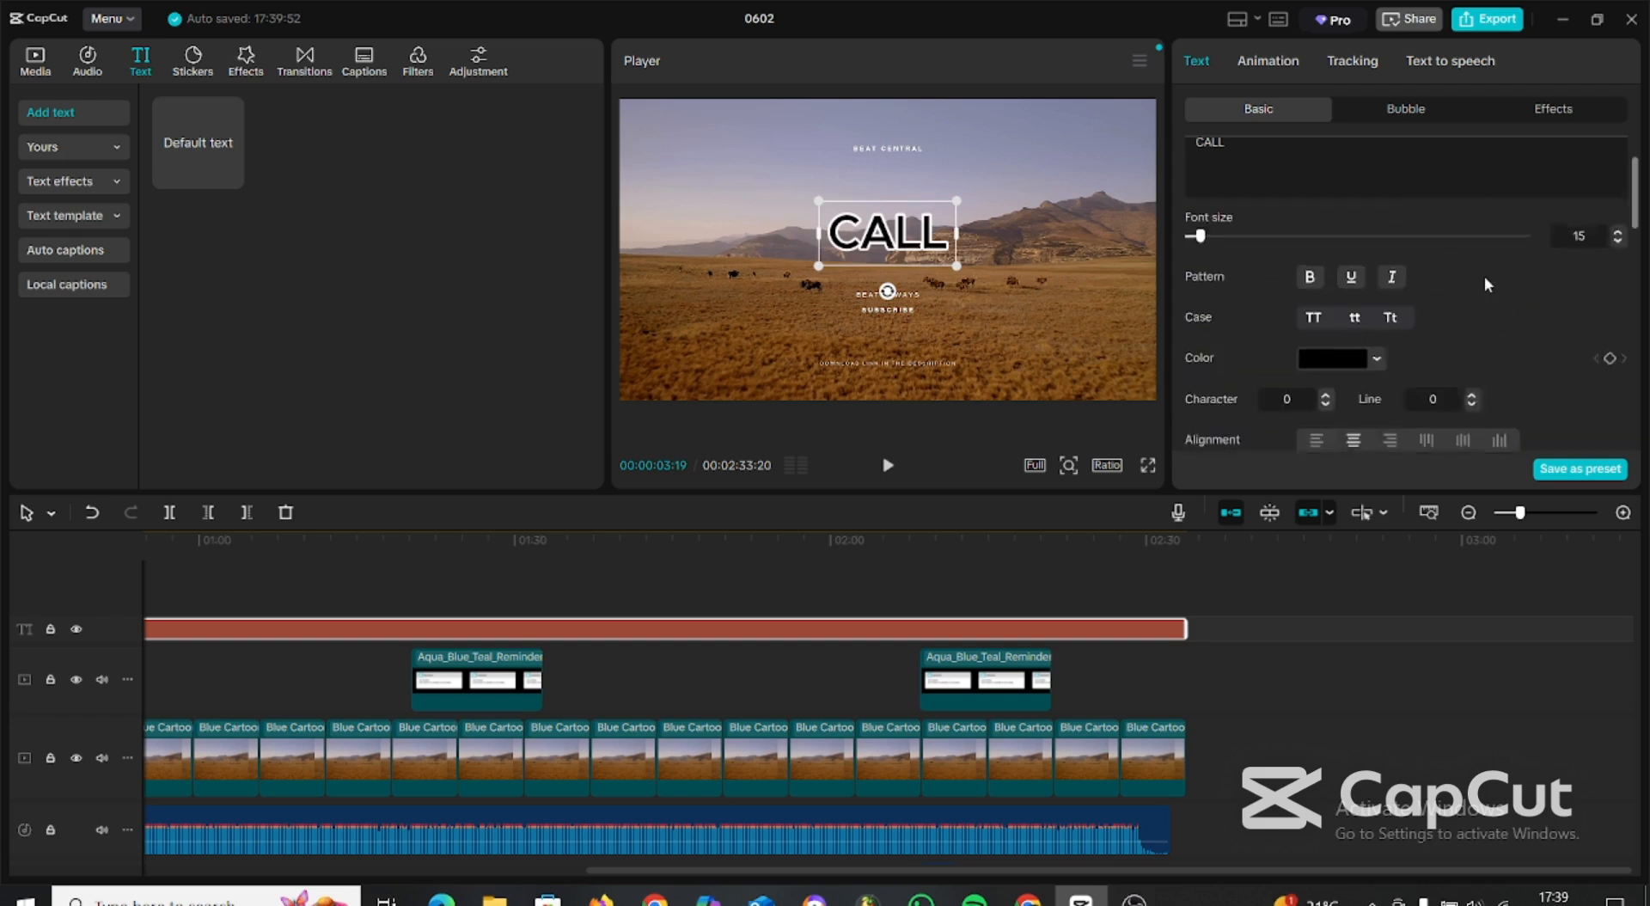
scroll(1479, 344, "down", 3)
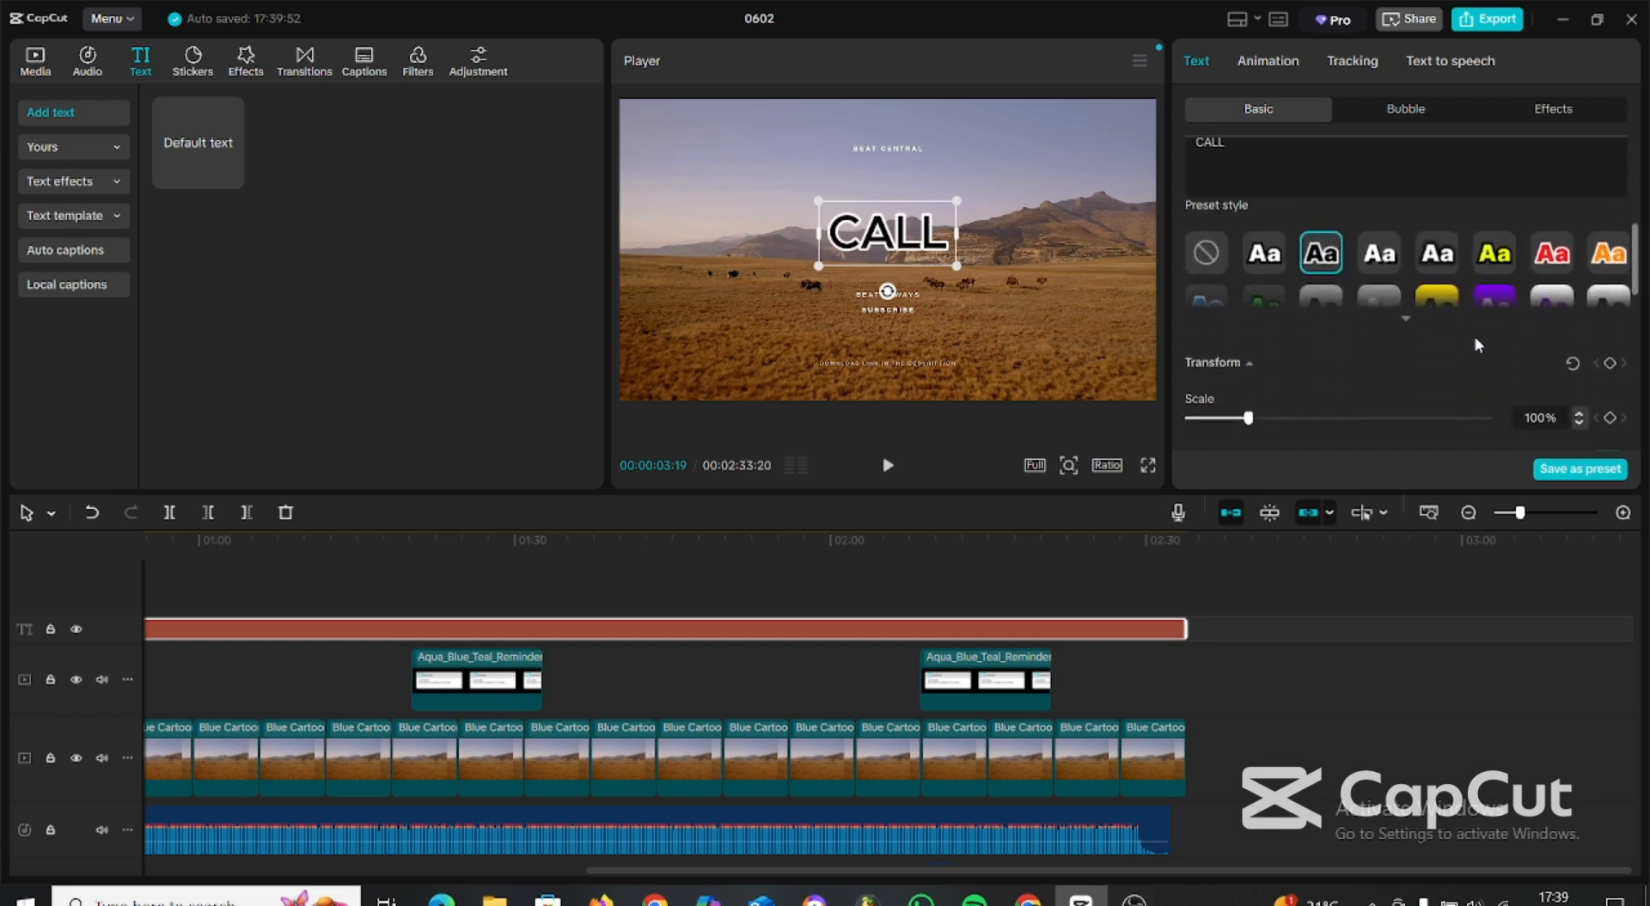
scroll(1563, 258, "up", 1)
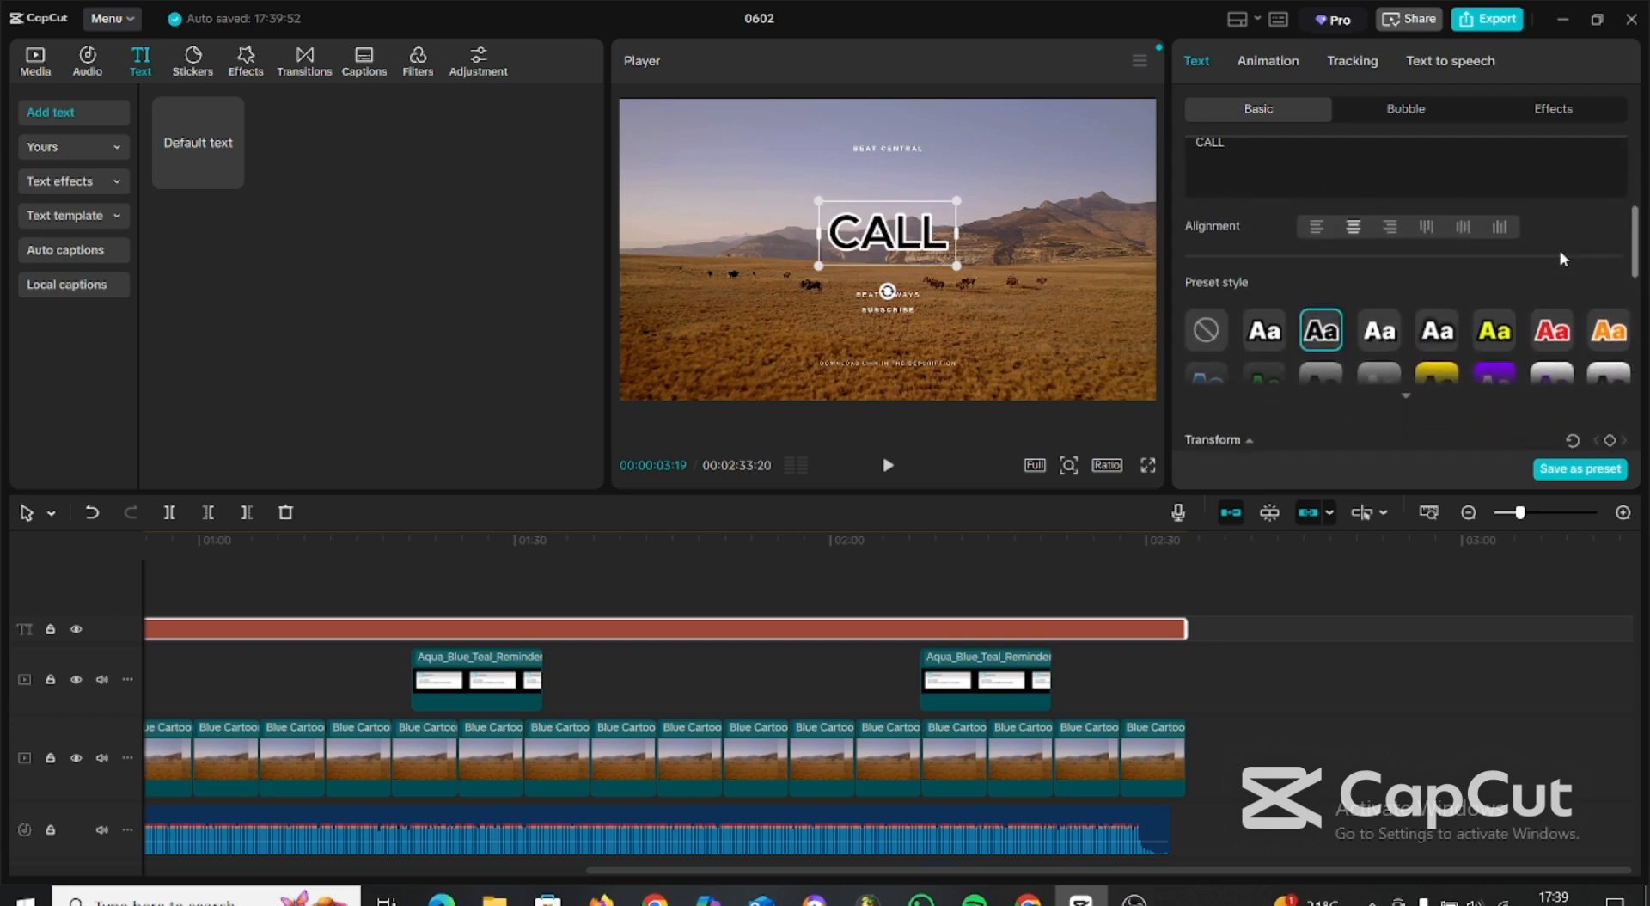
left_click(1562, 329)
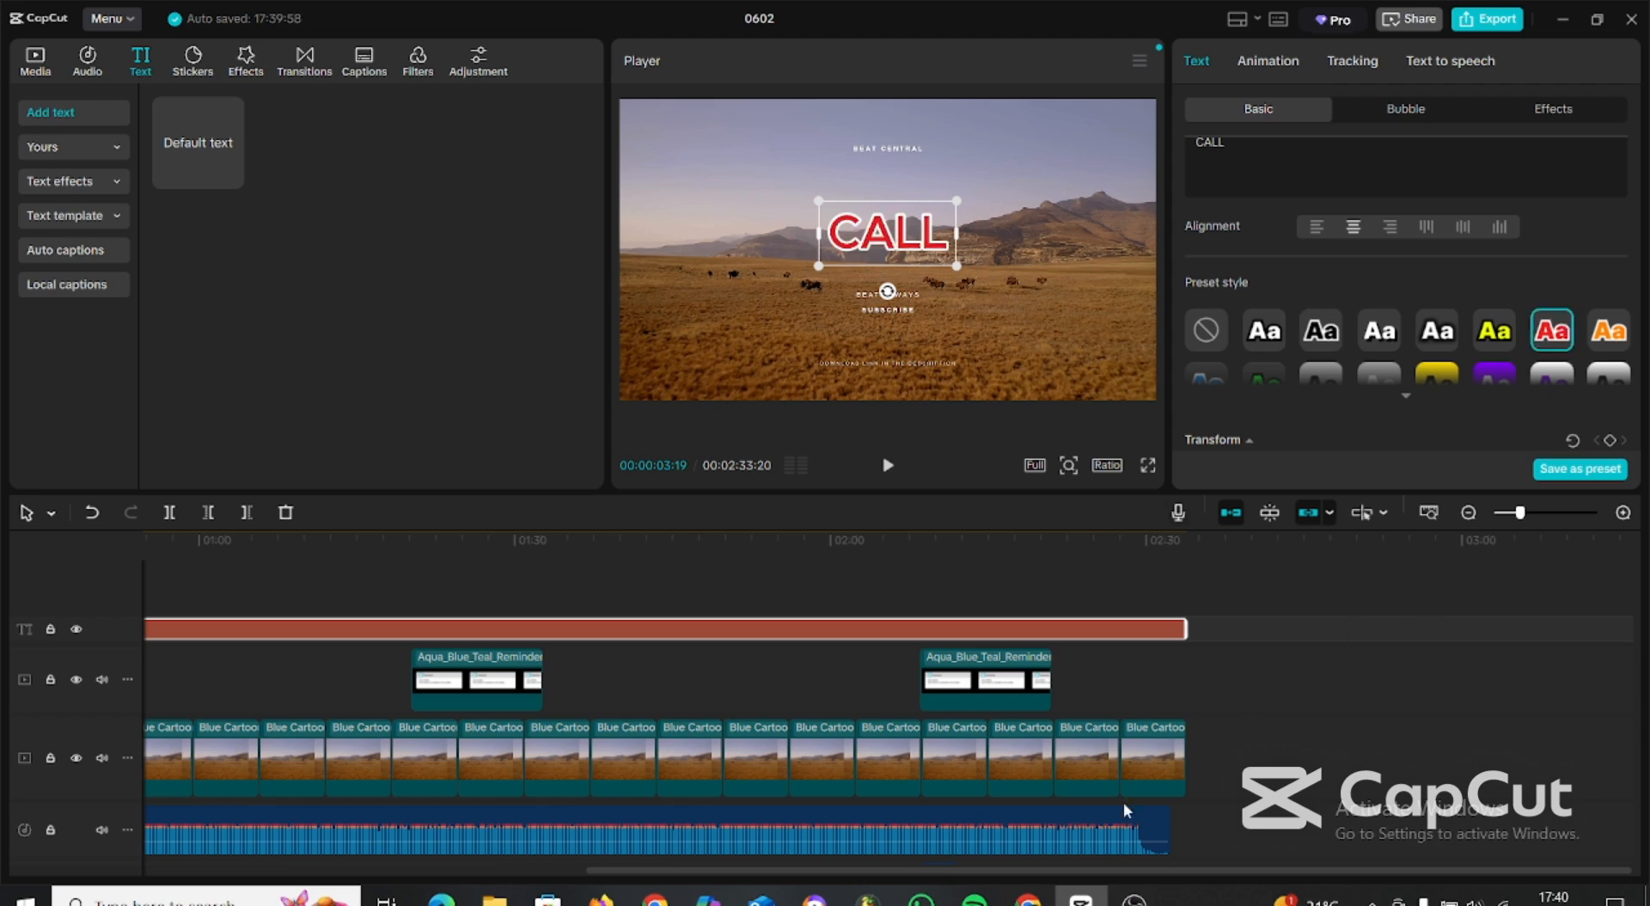
Examine the basic video settings and background removal options of the first landscape clip.
left_click_drag(1220, 872, 775, 871)
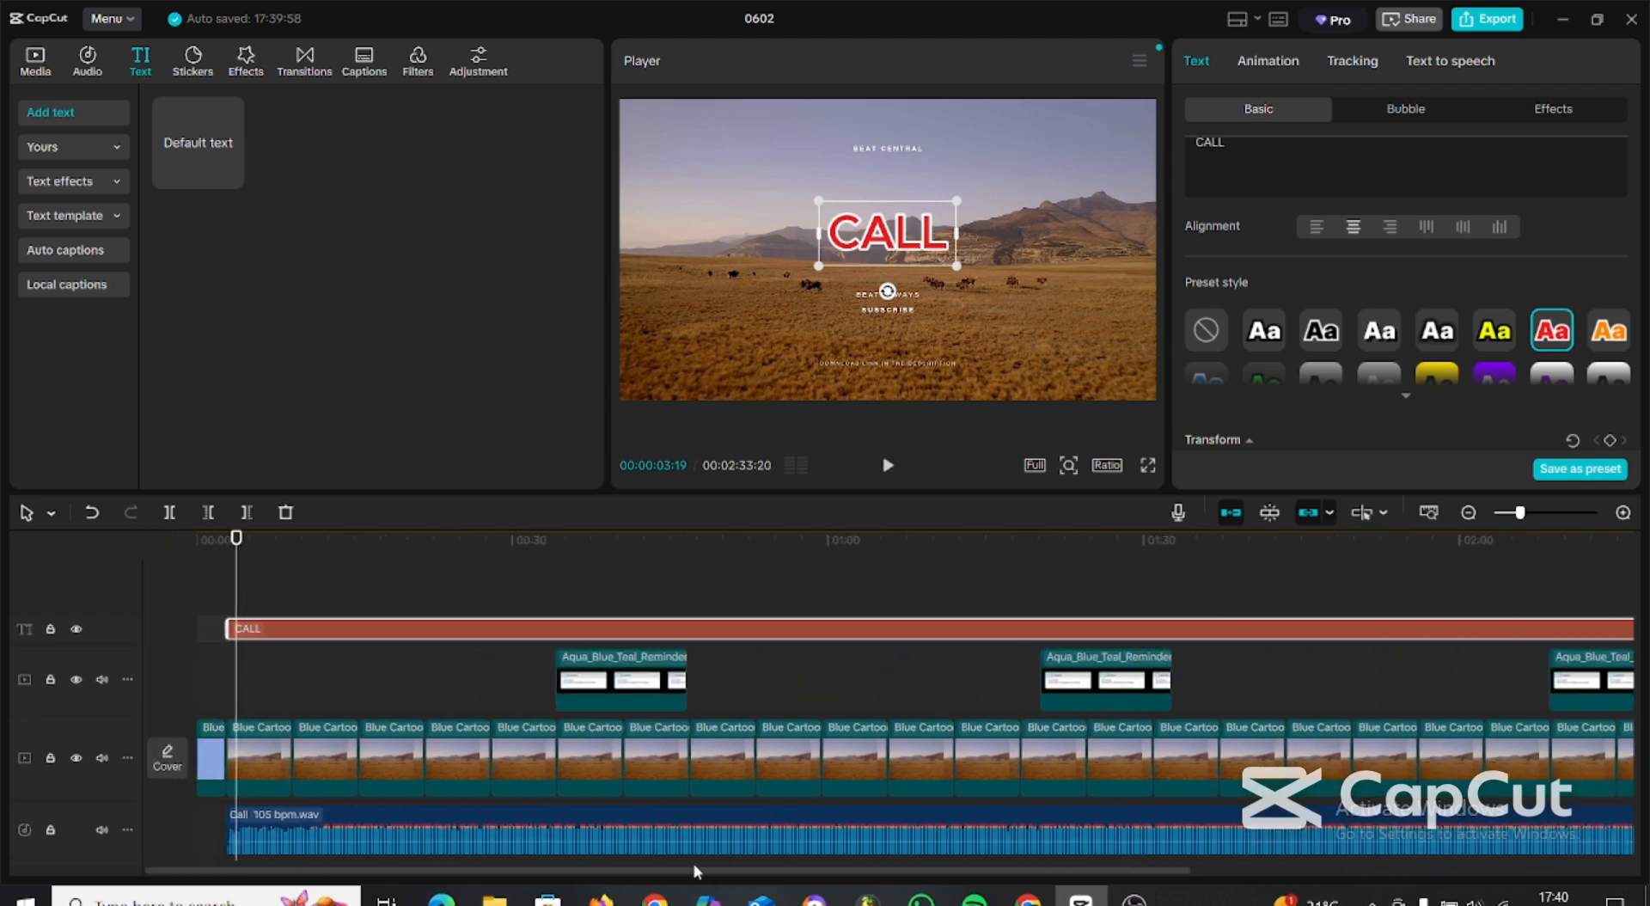
left_click(739, 287)
scroll(1385, 312, "down", 5)
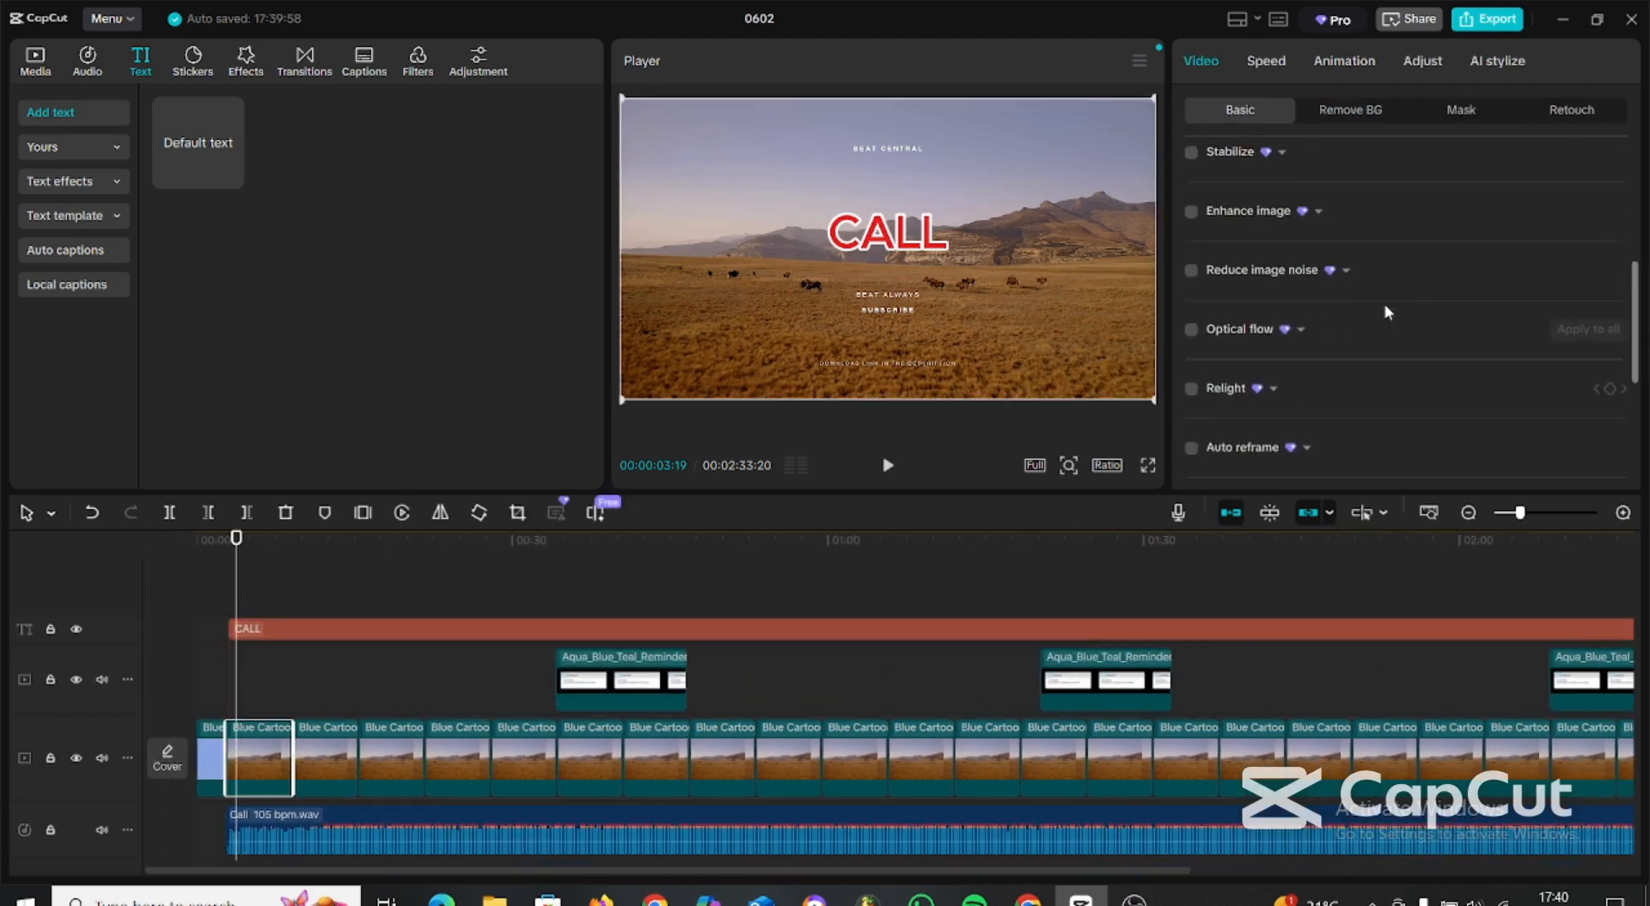
scroll(1385, 313, "up", 5)
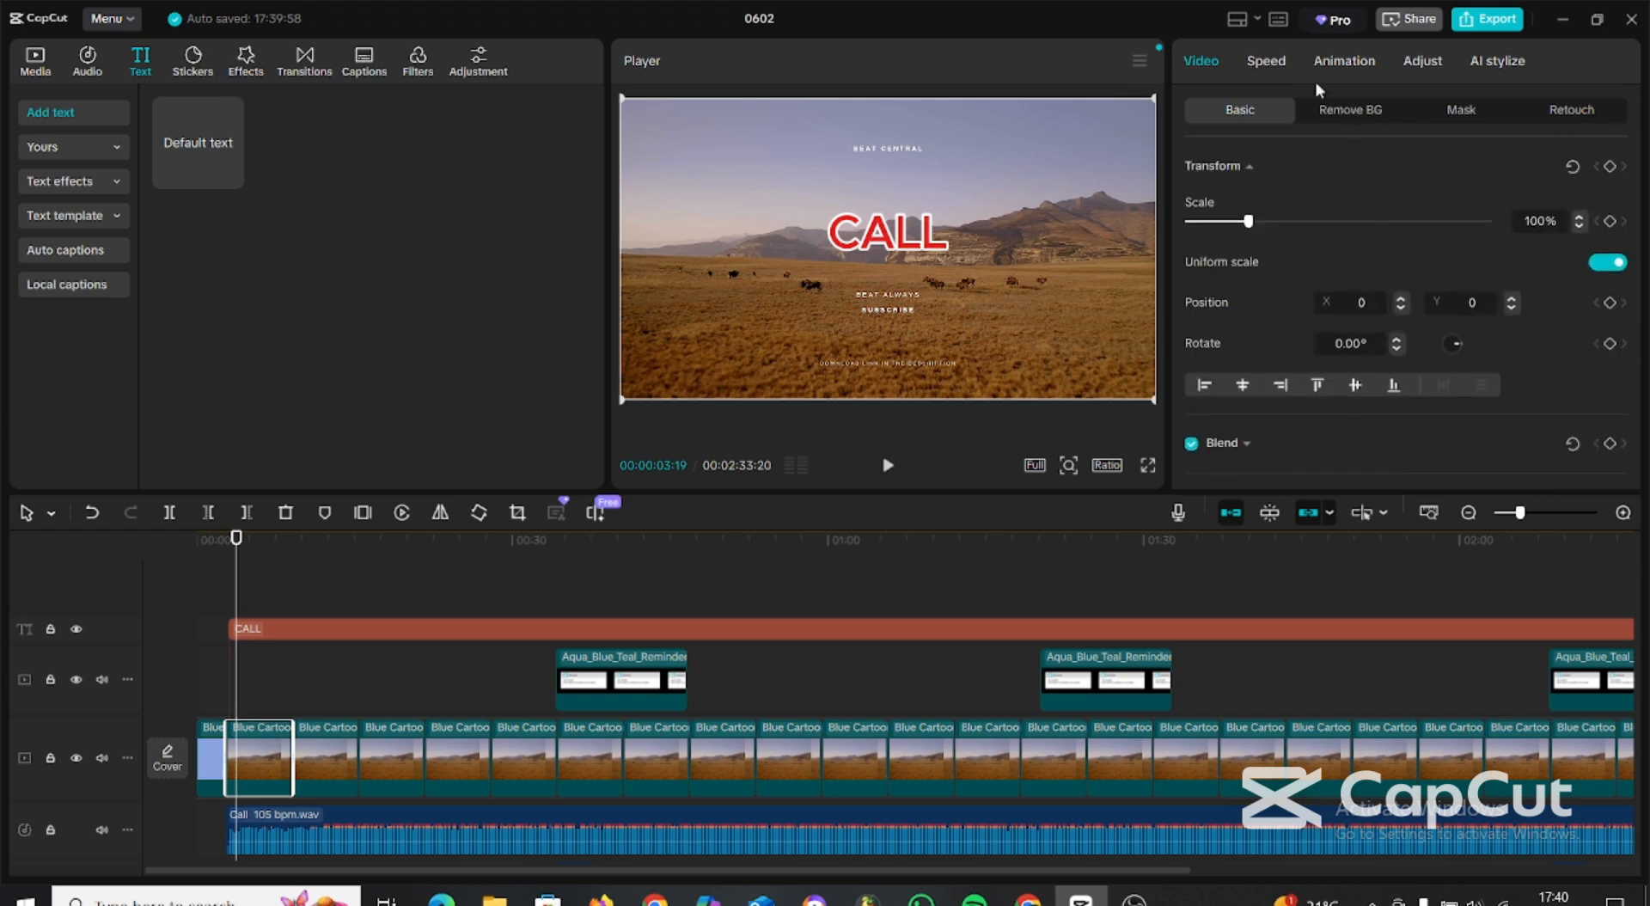
scroll(1380, 292, "down", 3)
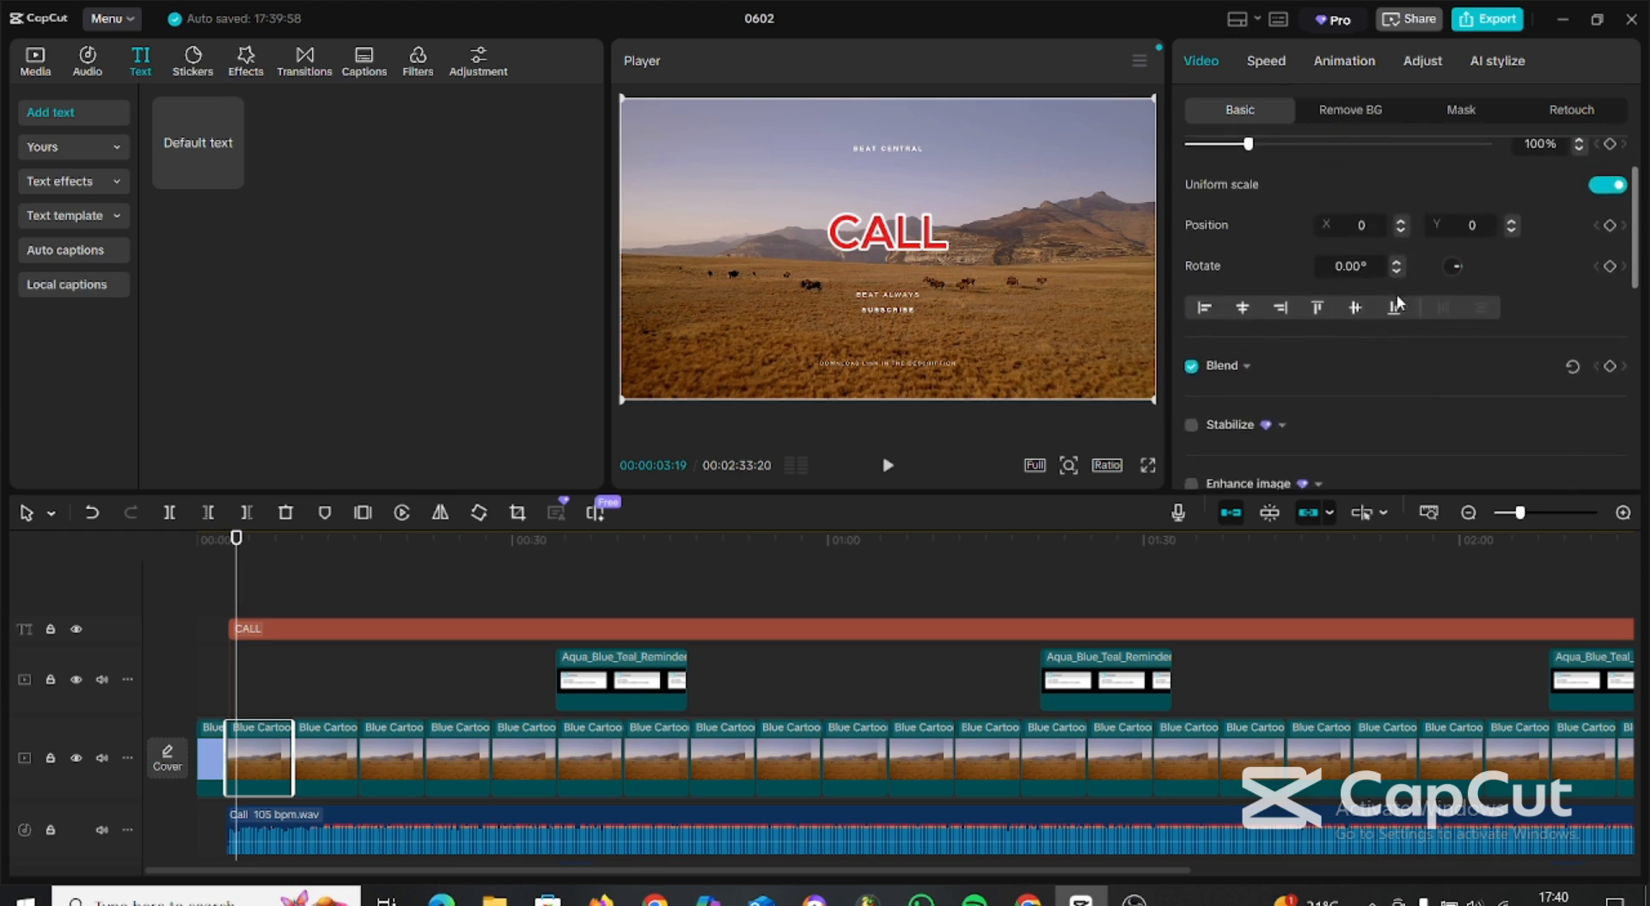
scroll(1375, 305, "up", 3)
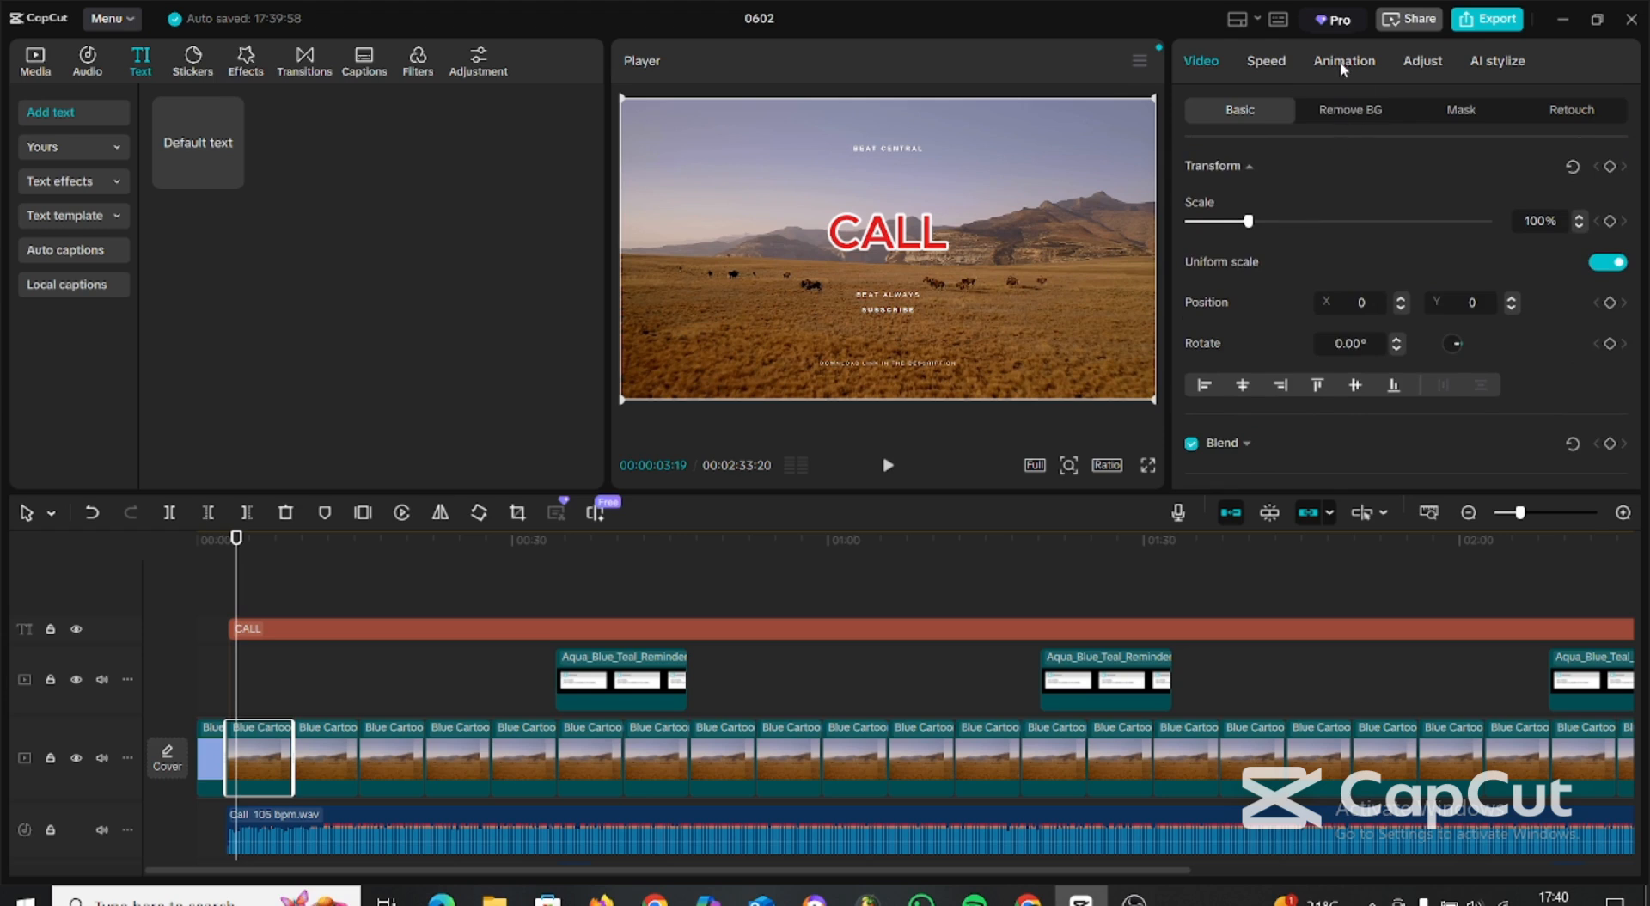
left_click(1333, 119)
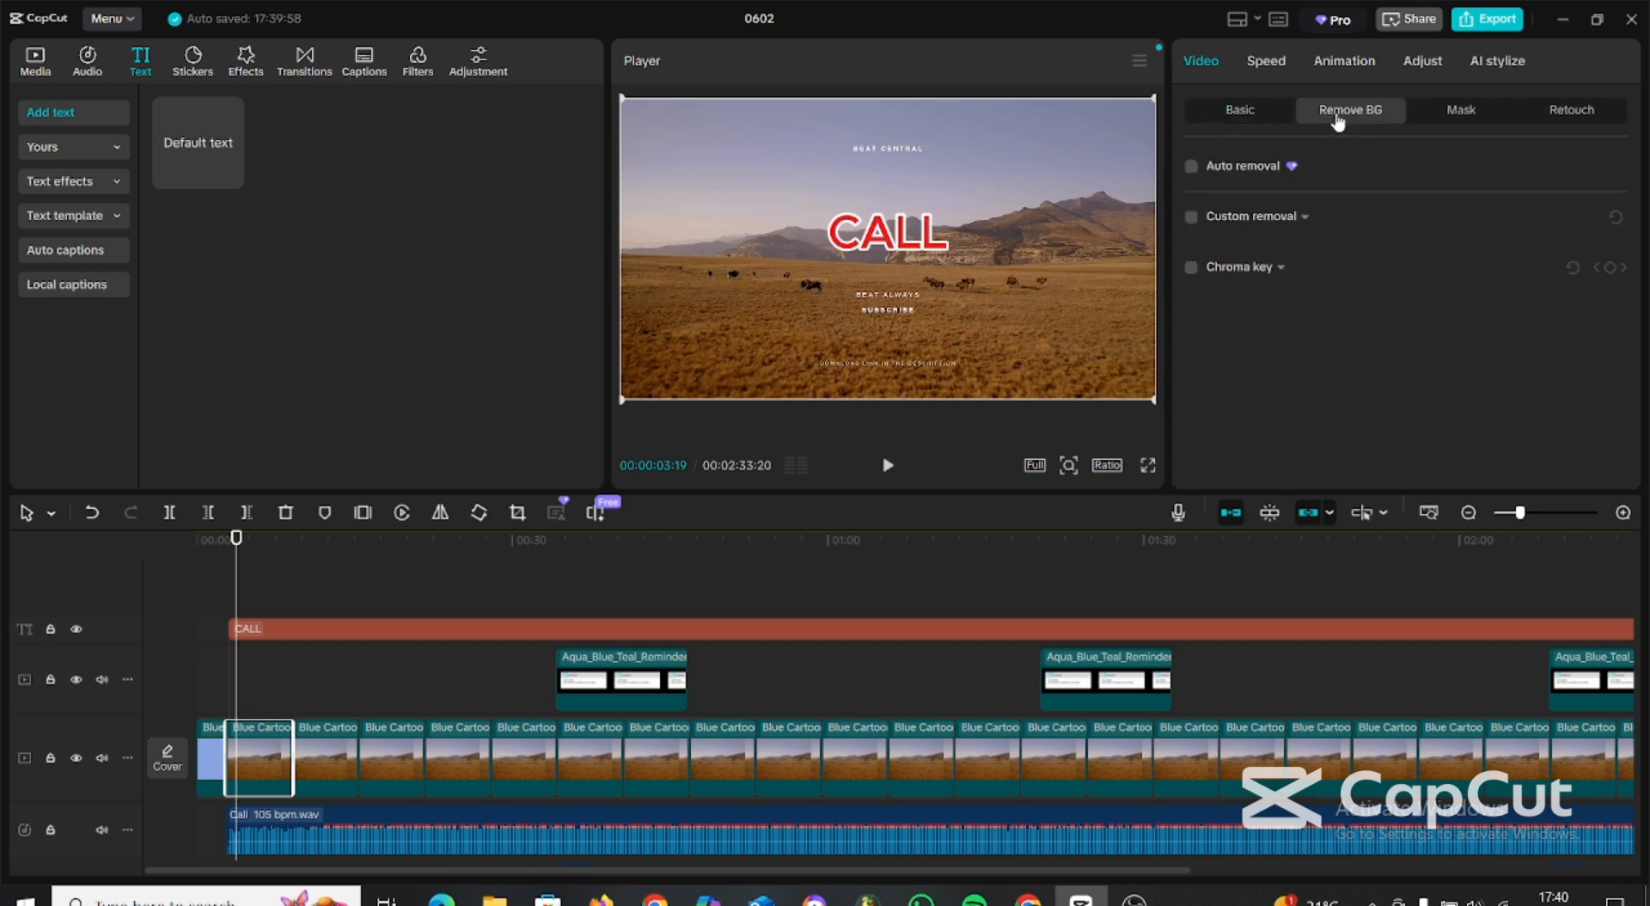
left_click(1263, 120)
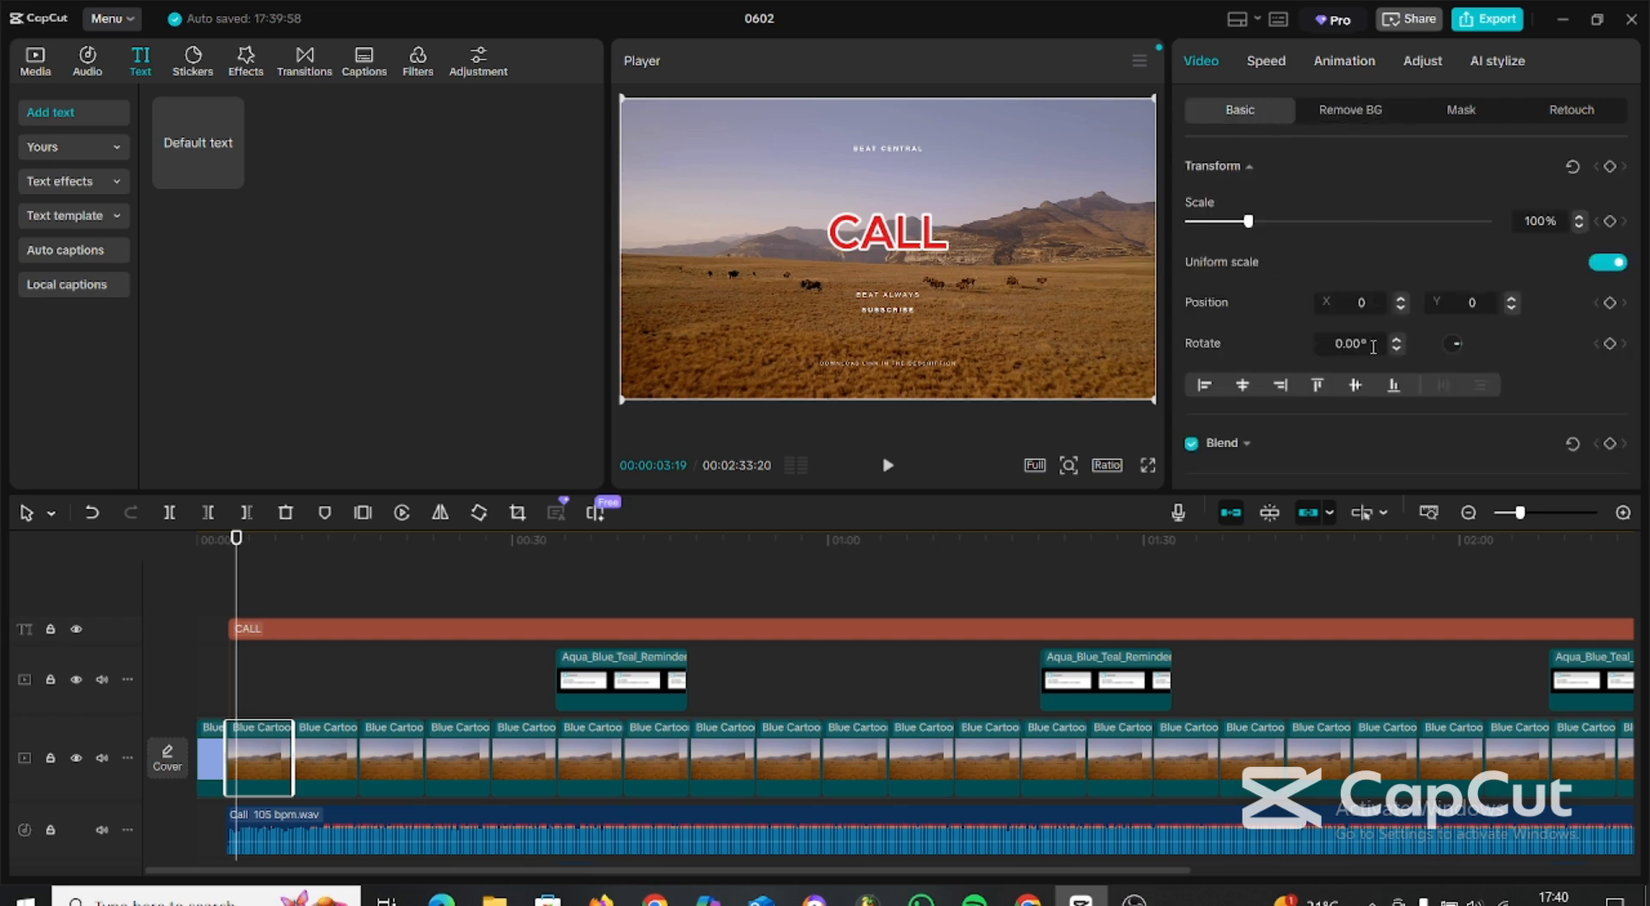
scroll(1374, 346, "down", 7)
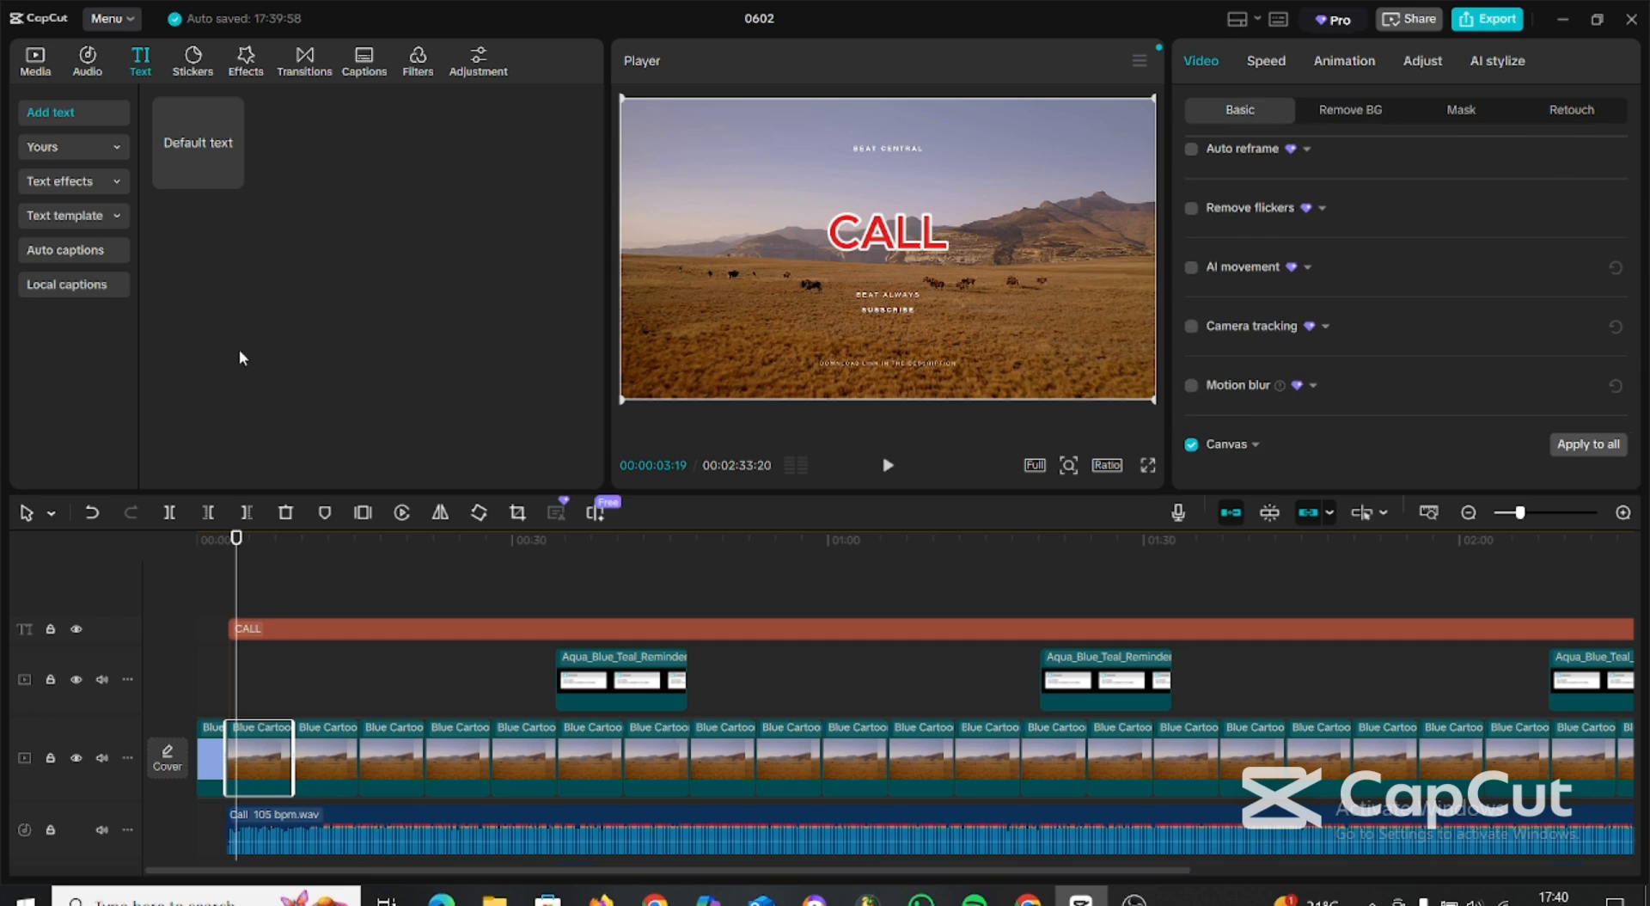
Add a custom adjustment layer above the CALL title from the start of the landscape footage and extend it to about 00:35.
left_click(479, 65)
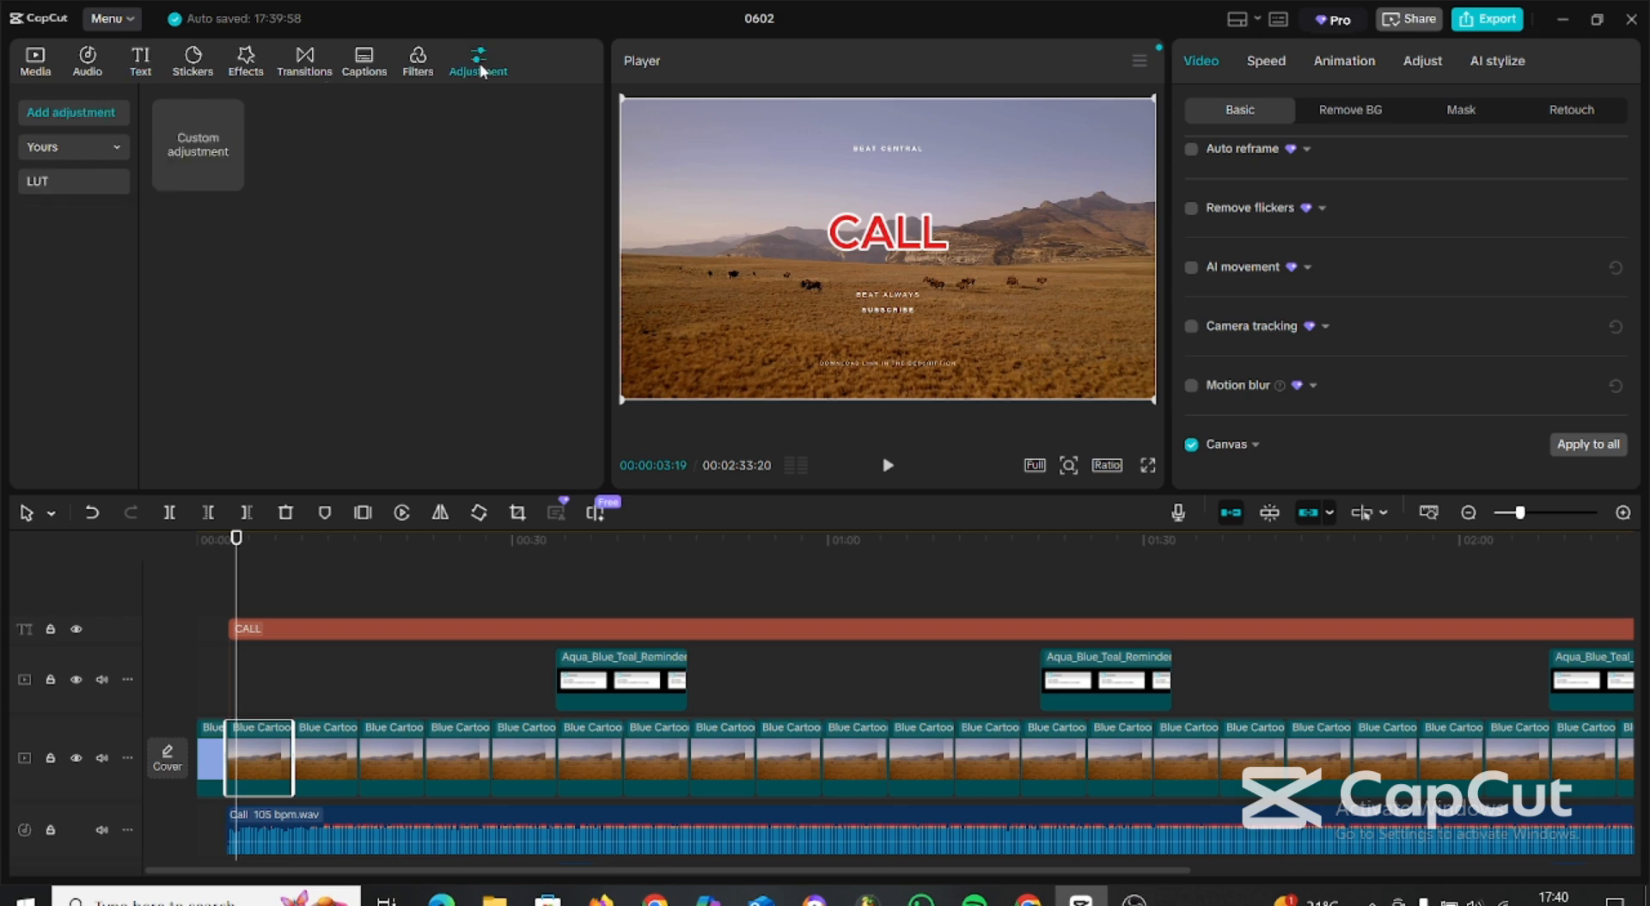
left_click_drag(184, 128, 232, 606)
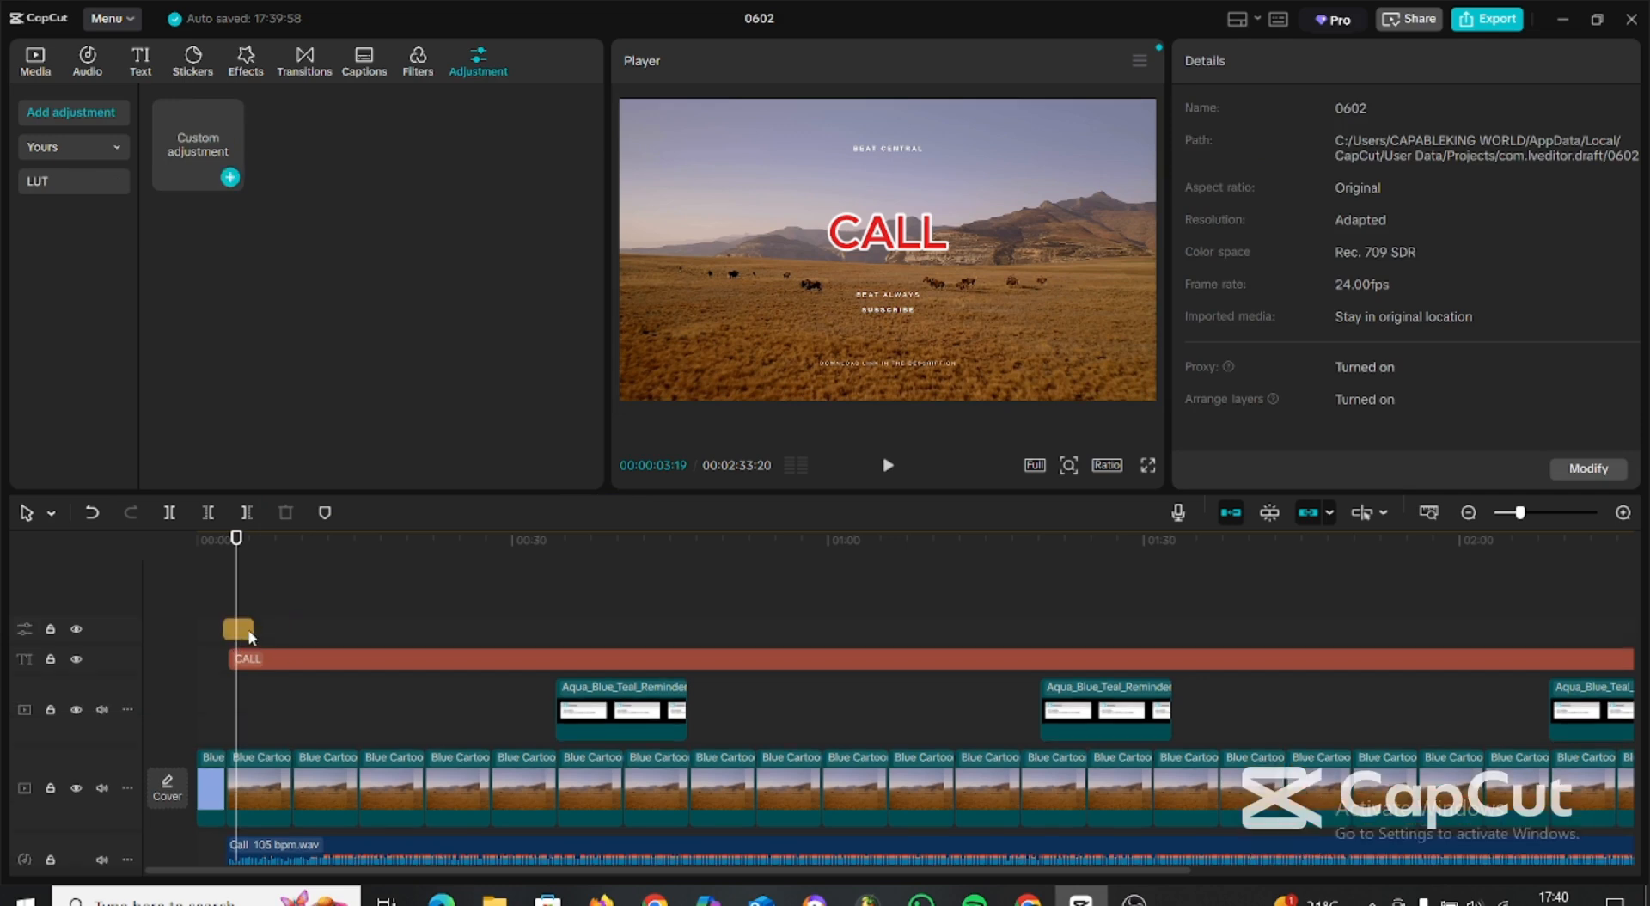
left_click(250, 631)
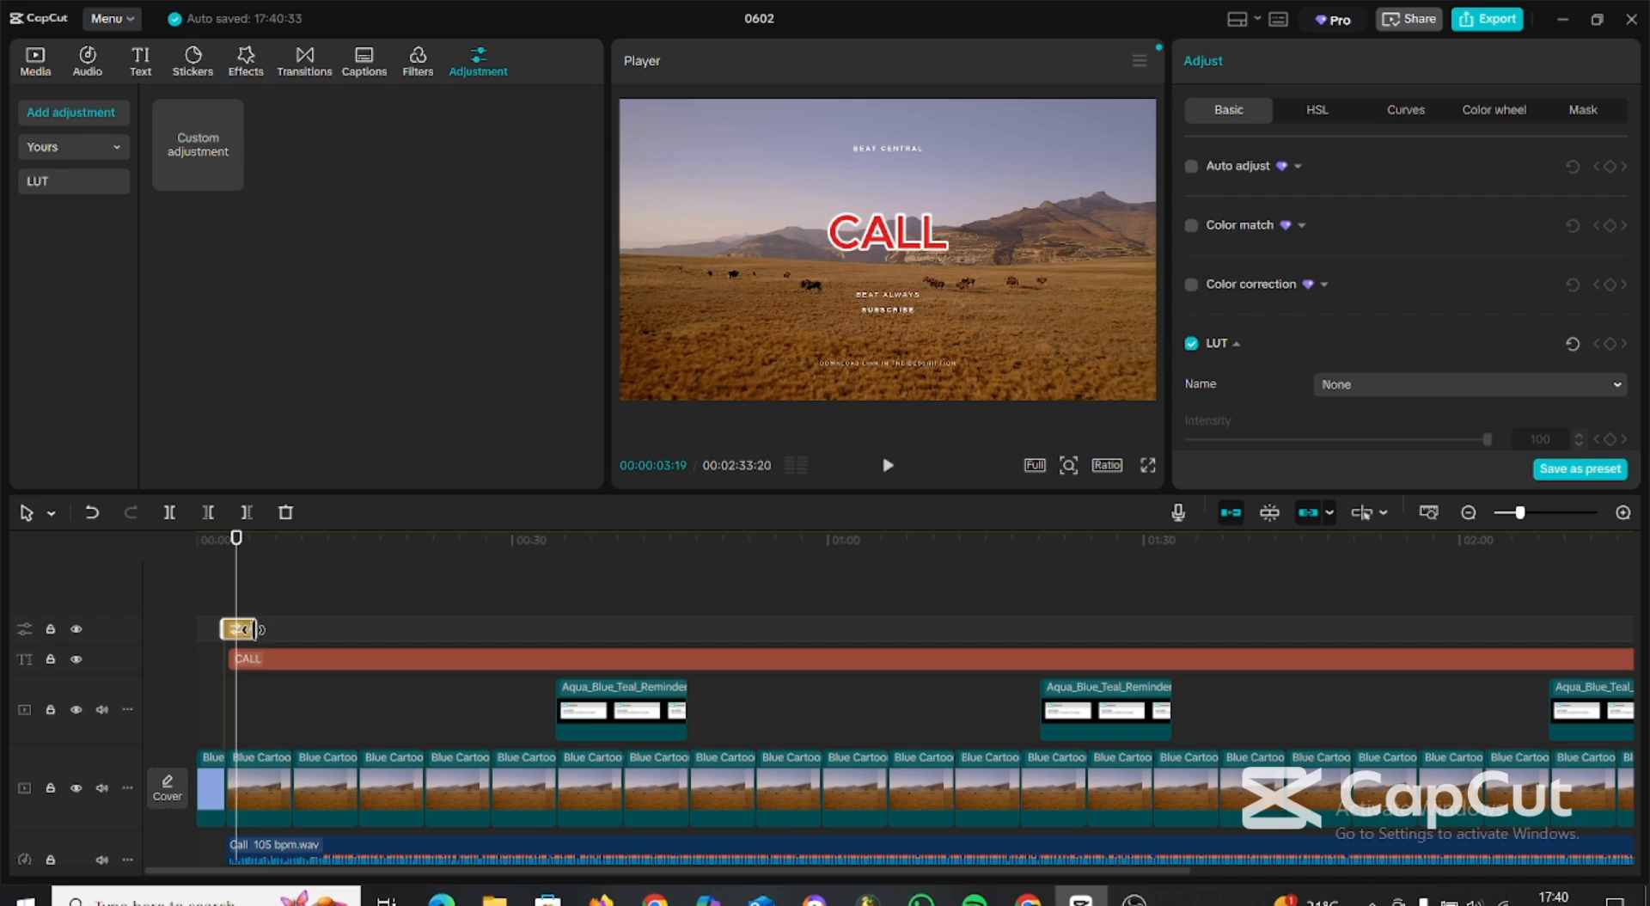
left_click_drag(255, 629, 571, 643)
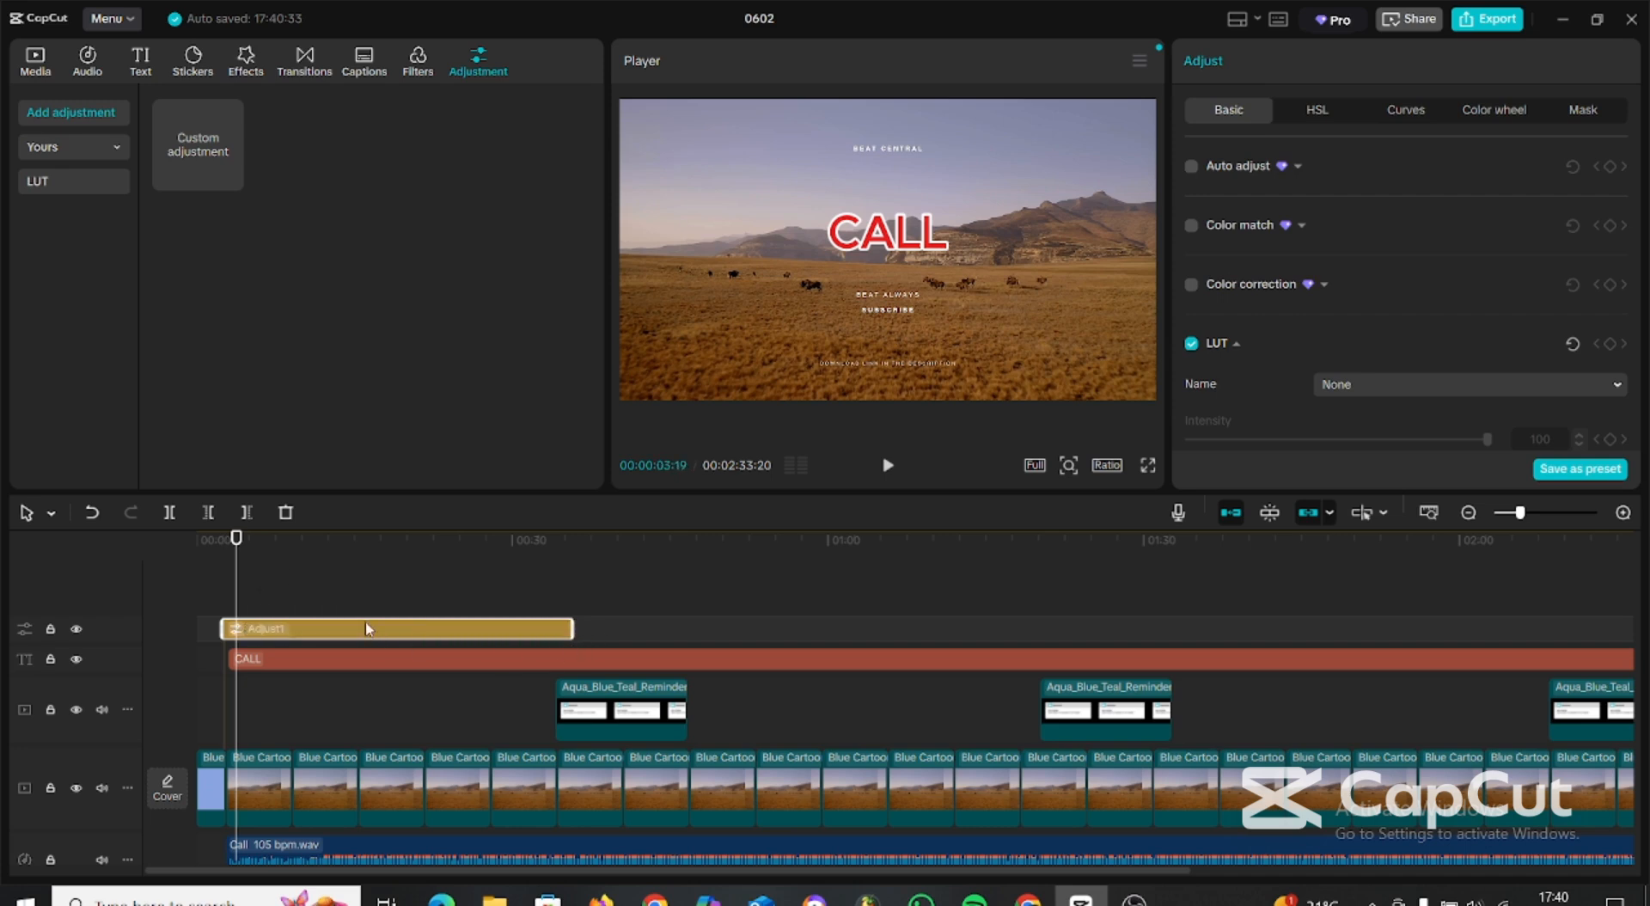
Set the adjustment layer's temperature to -26, tint to 27, saturation to -22 and vignette to 22.
scroll(1444, 258, "down", 10)
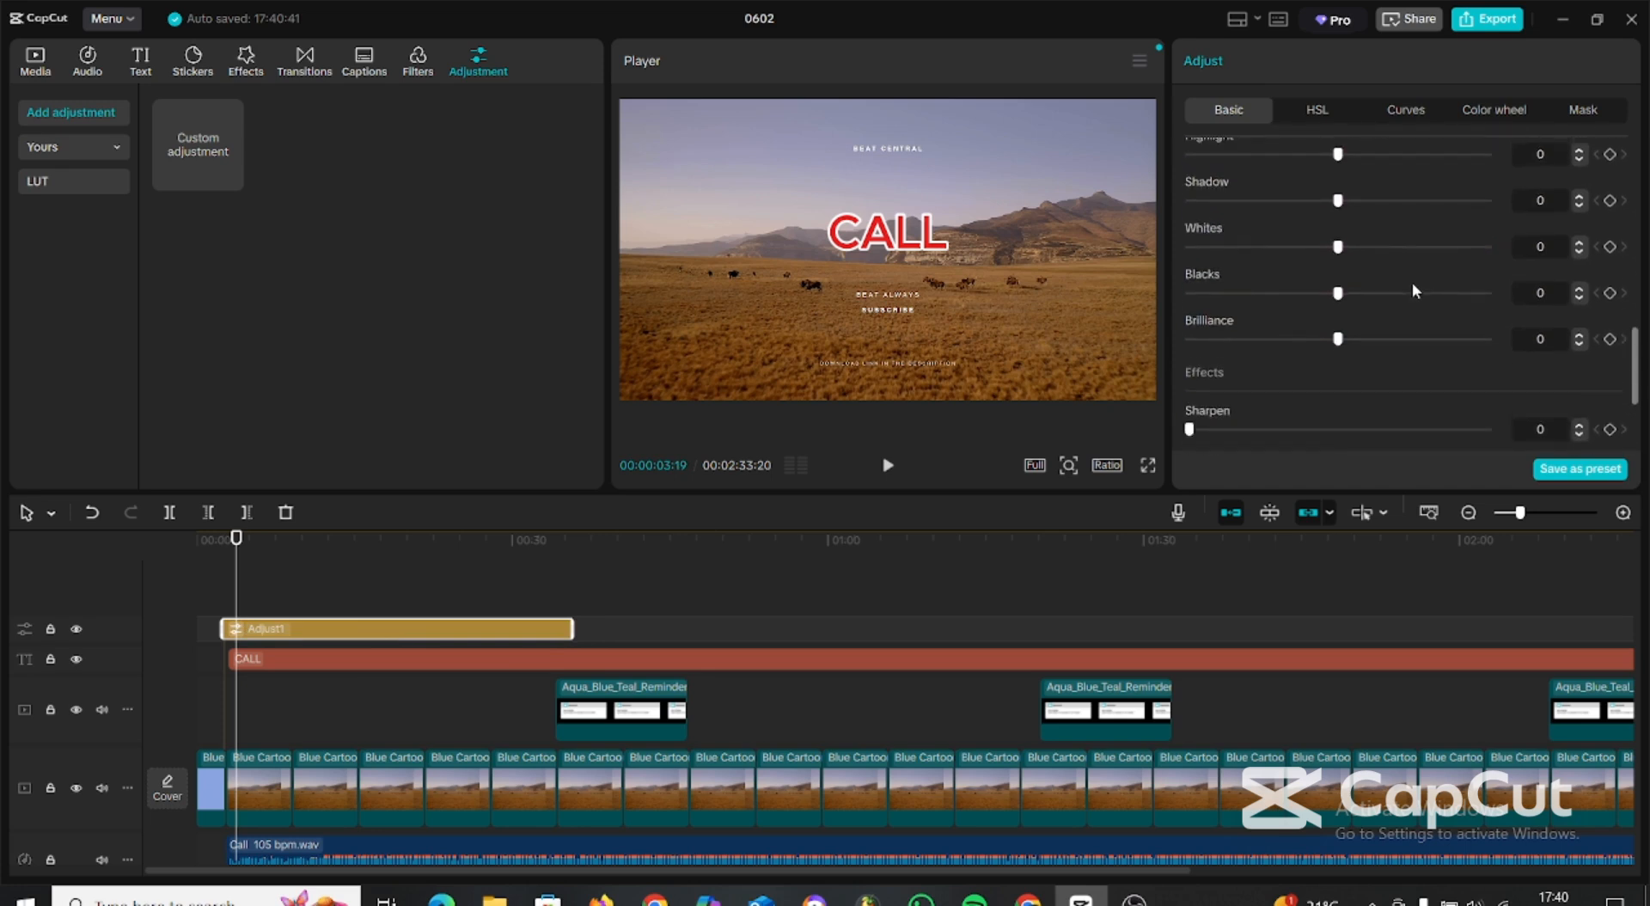
scroll(1412, 282, "up", 5)
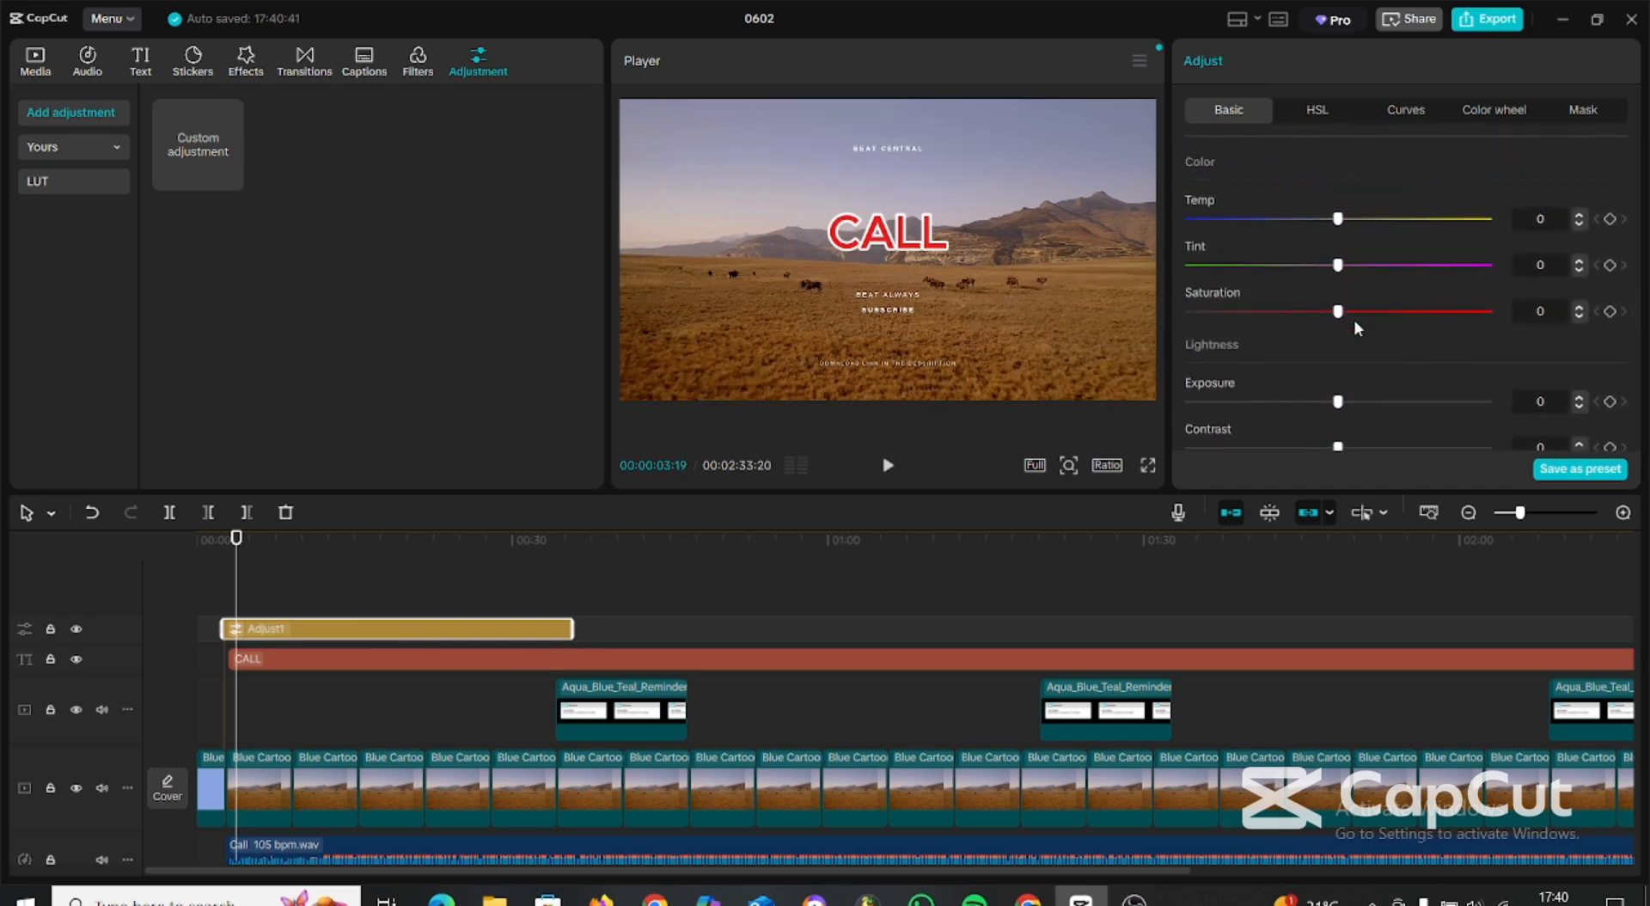
scroll(1349, 310, "down", 1)
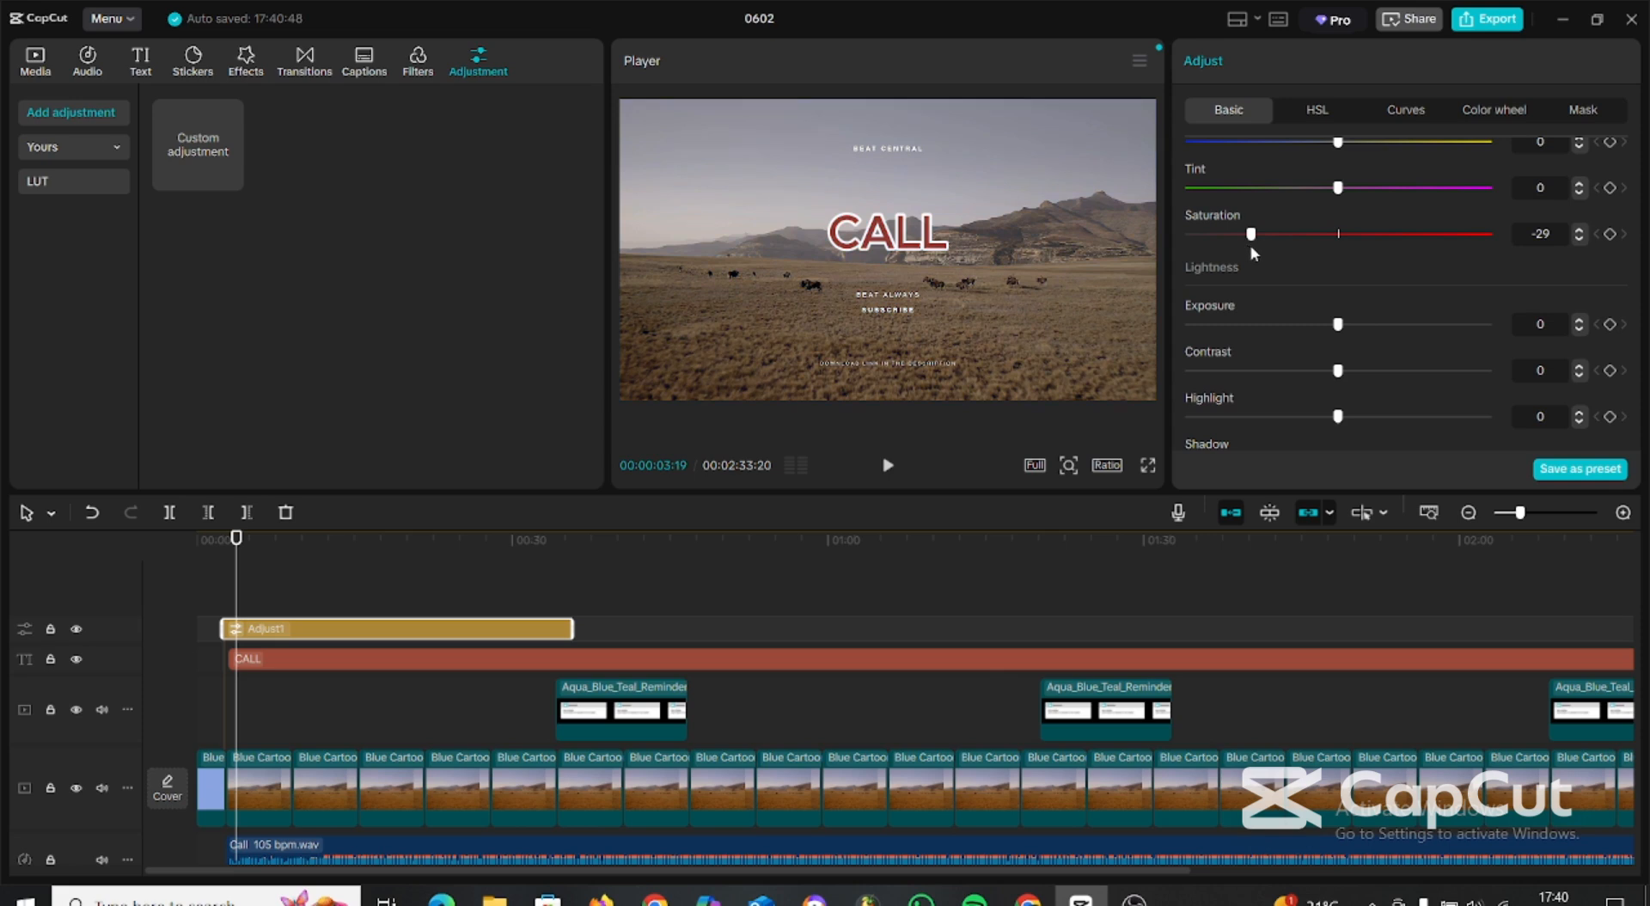
left_click_drag(1233, 239, 1224, 242)
left_click_drag(1266, 253, 1279, 257)
scroll(1289, 380, "down", 5)
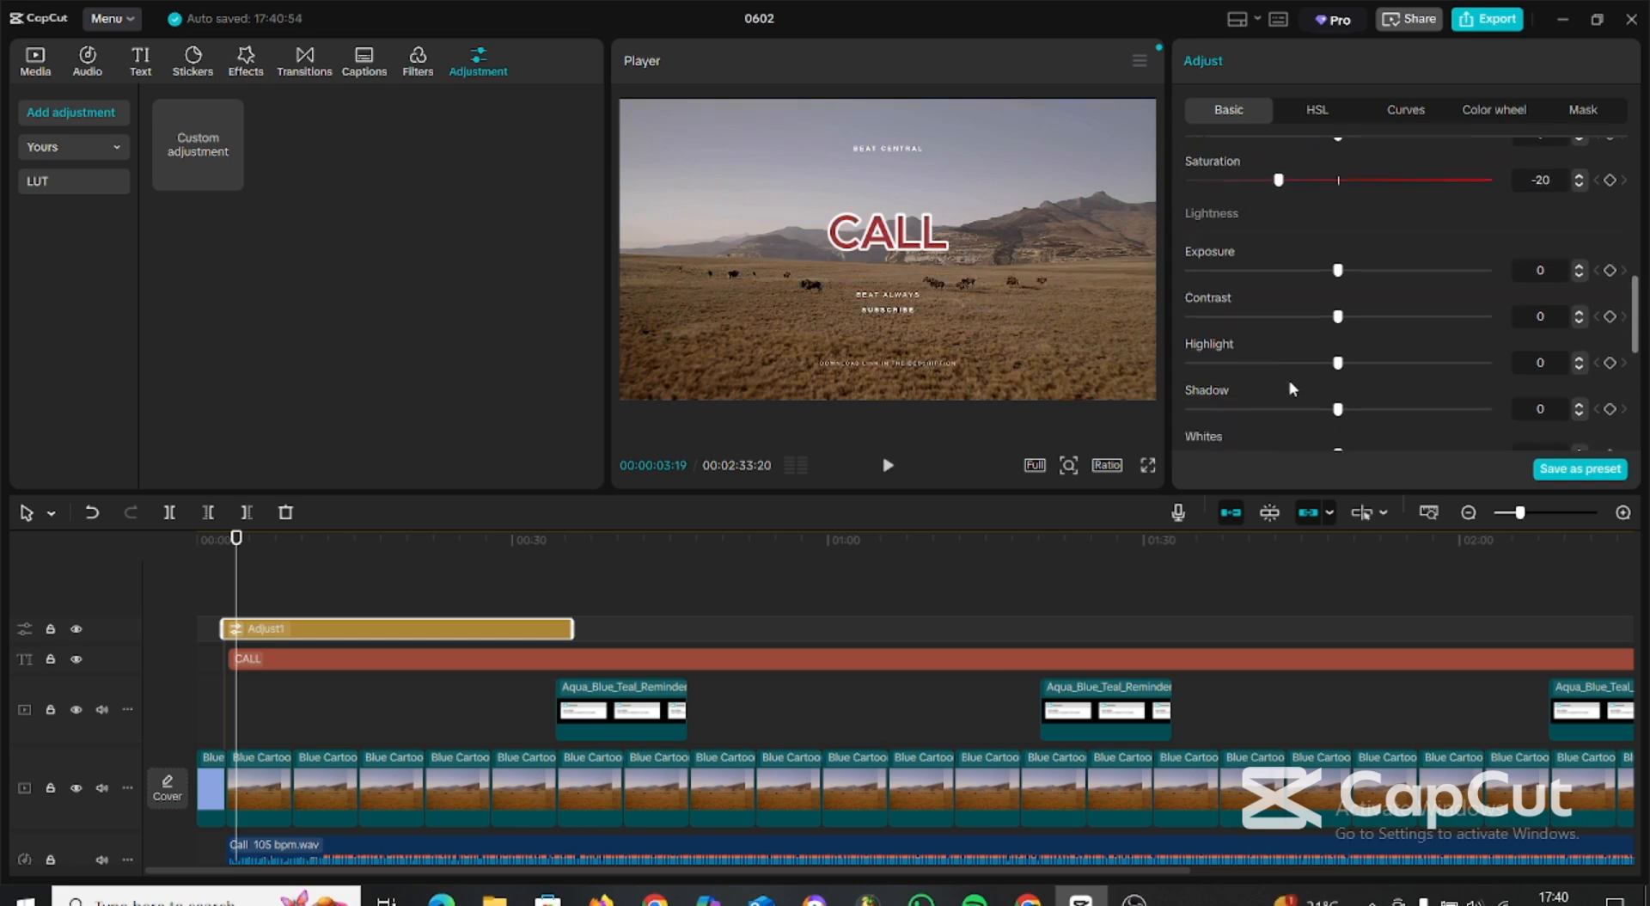
scroll(1289, 382, "down", 1)
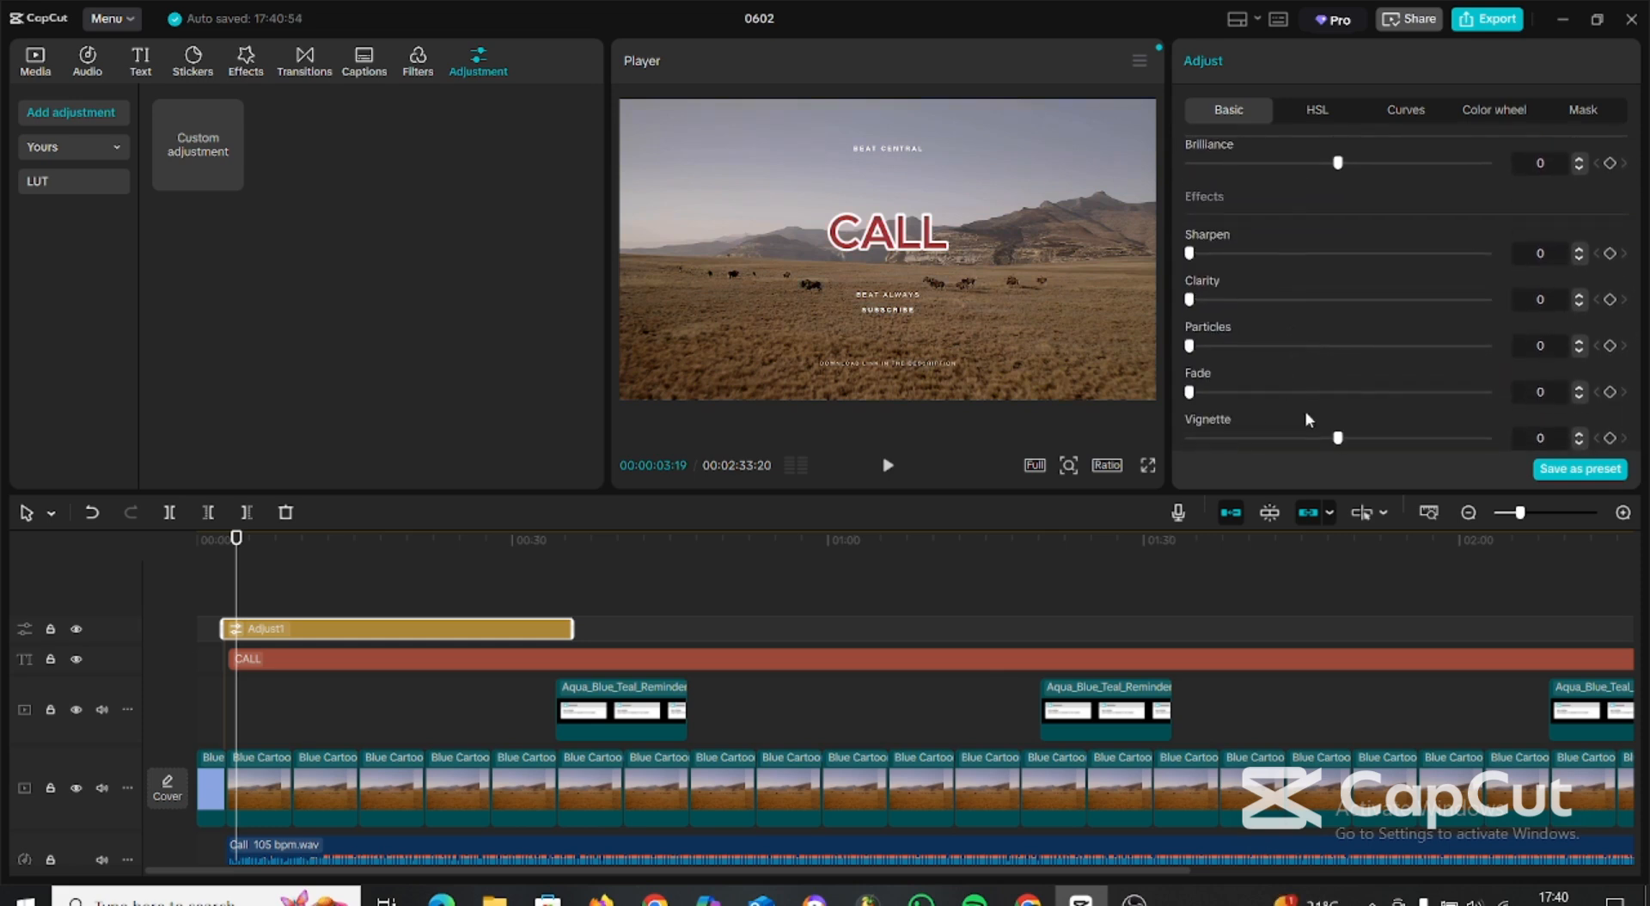
left_click_drag(1341, 440, 1402, 422)
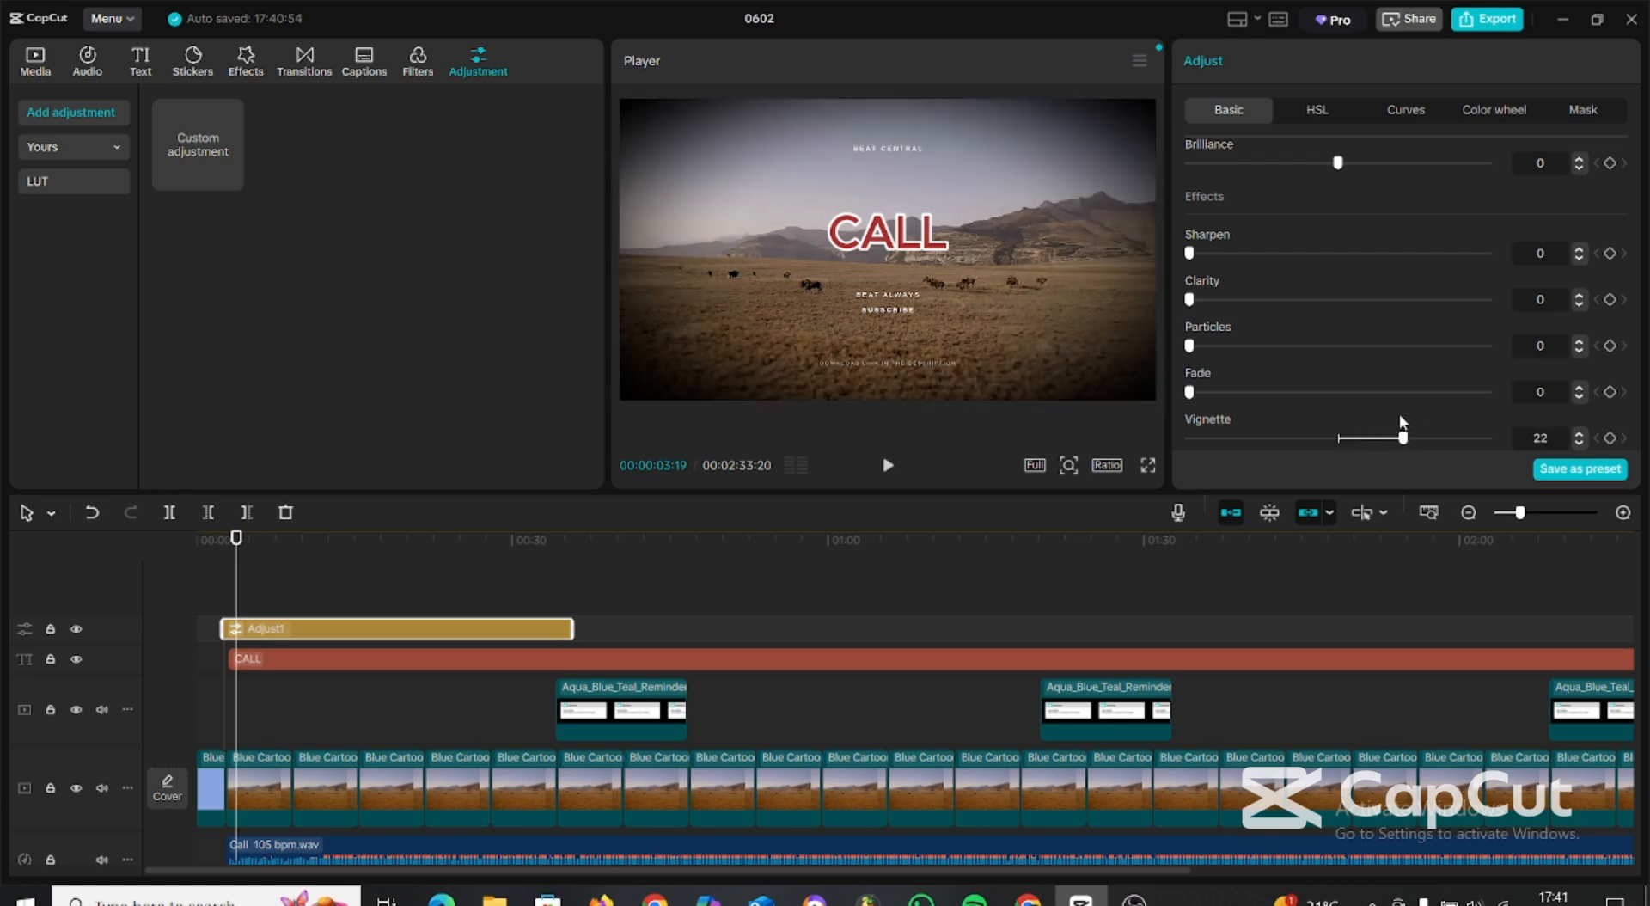
scroll(1236, 270, "up", 6)
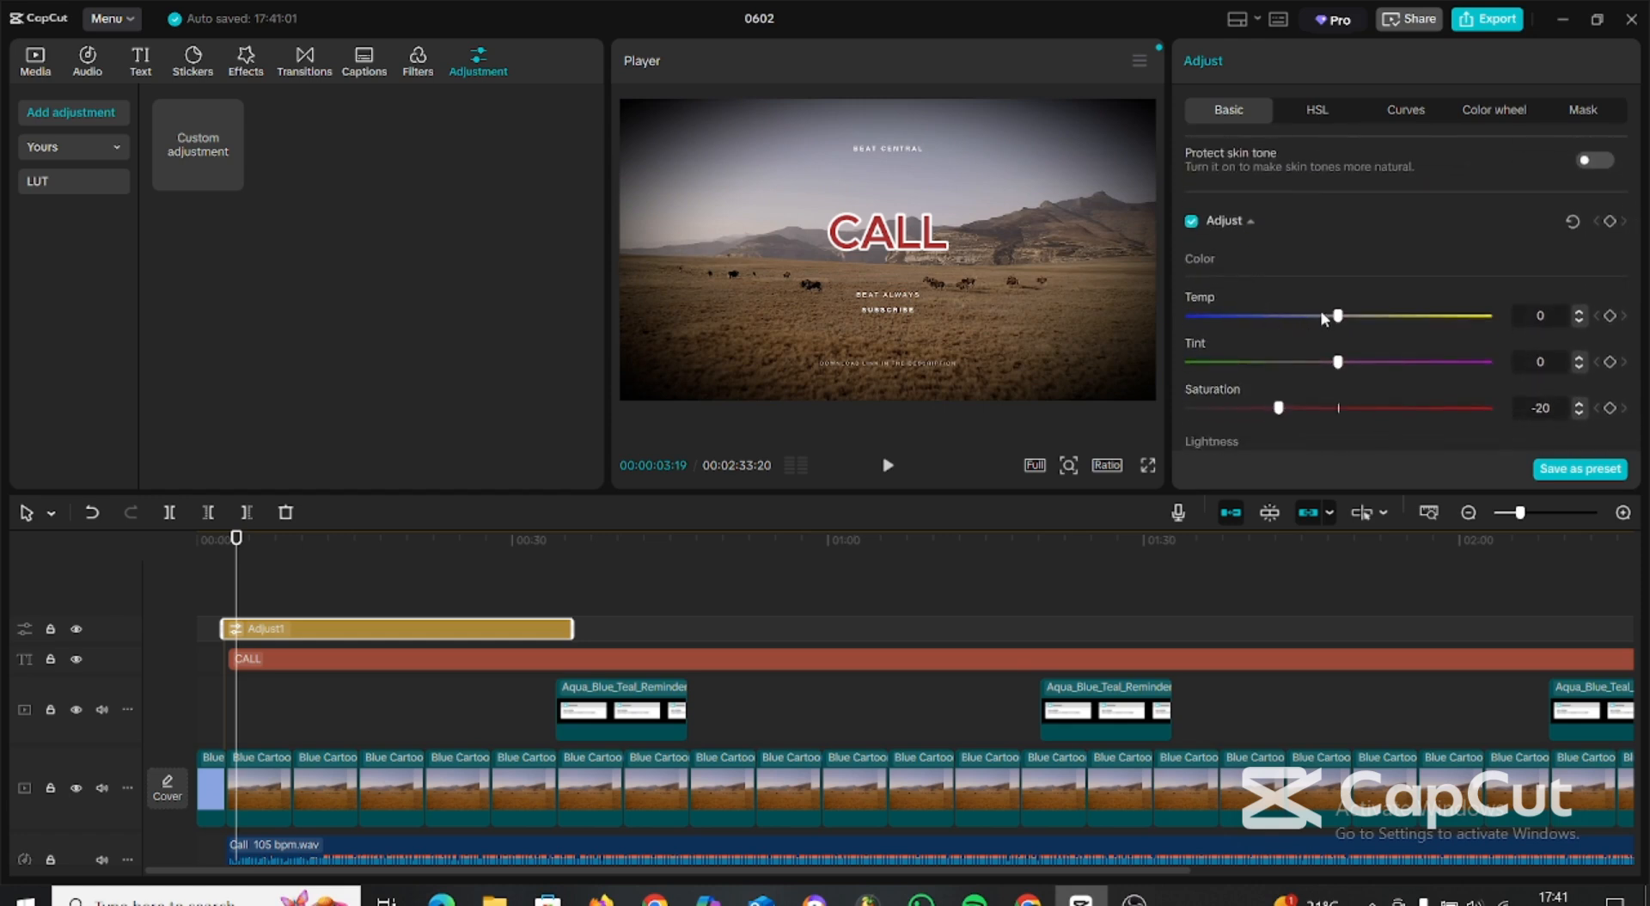
left_click_drag(1337, 316, 1261, 313)
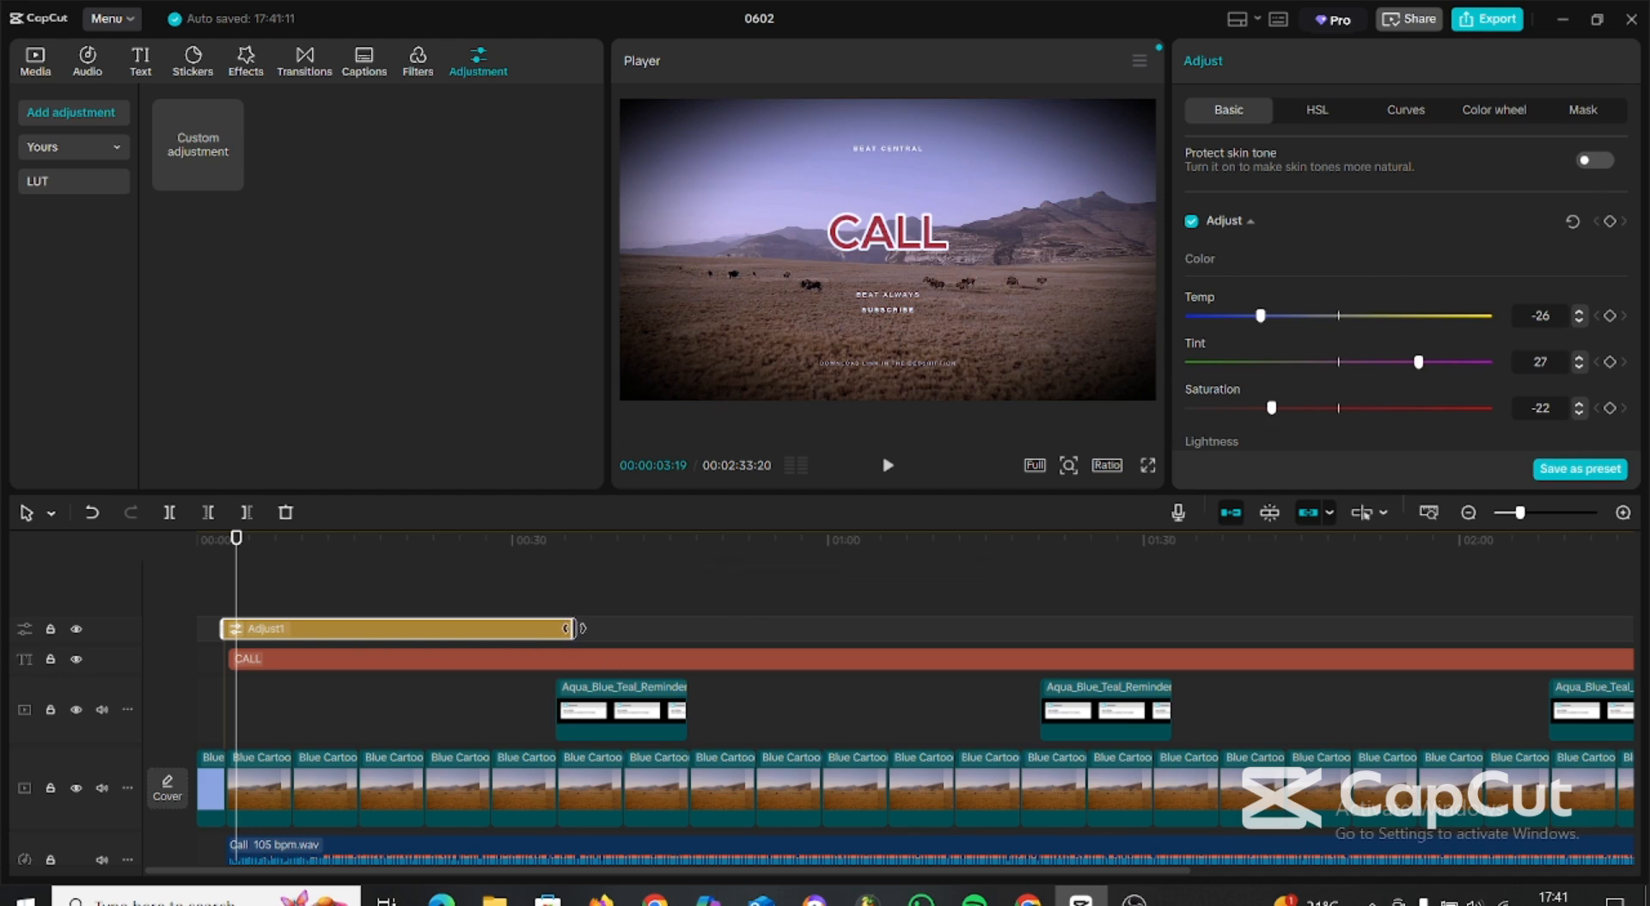
Extend the adjustment layer to the end of the video and place it beneath the message overlays, directly above the landscape footage.
left_click_drag(572, 628, 978, 667)
left_click_drag(798, 688, 796, 759)
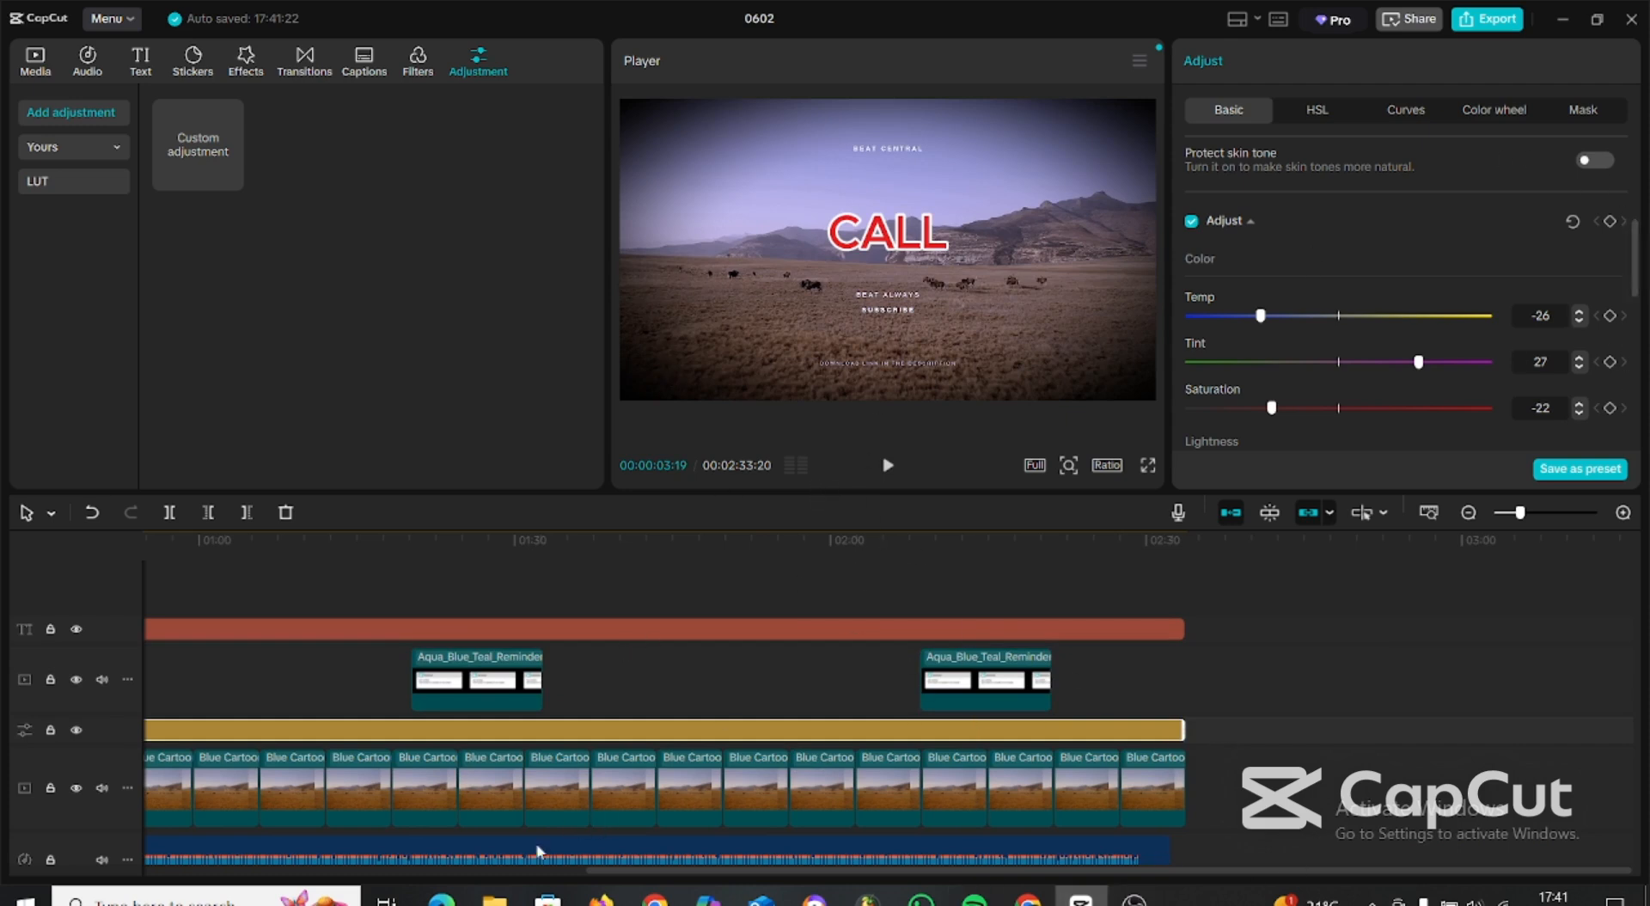
Play the video from the beginning through the first seconds of landscape footage to check the colour adjustment.
left_click_drag(773, 879, 150, 827)
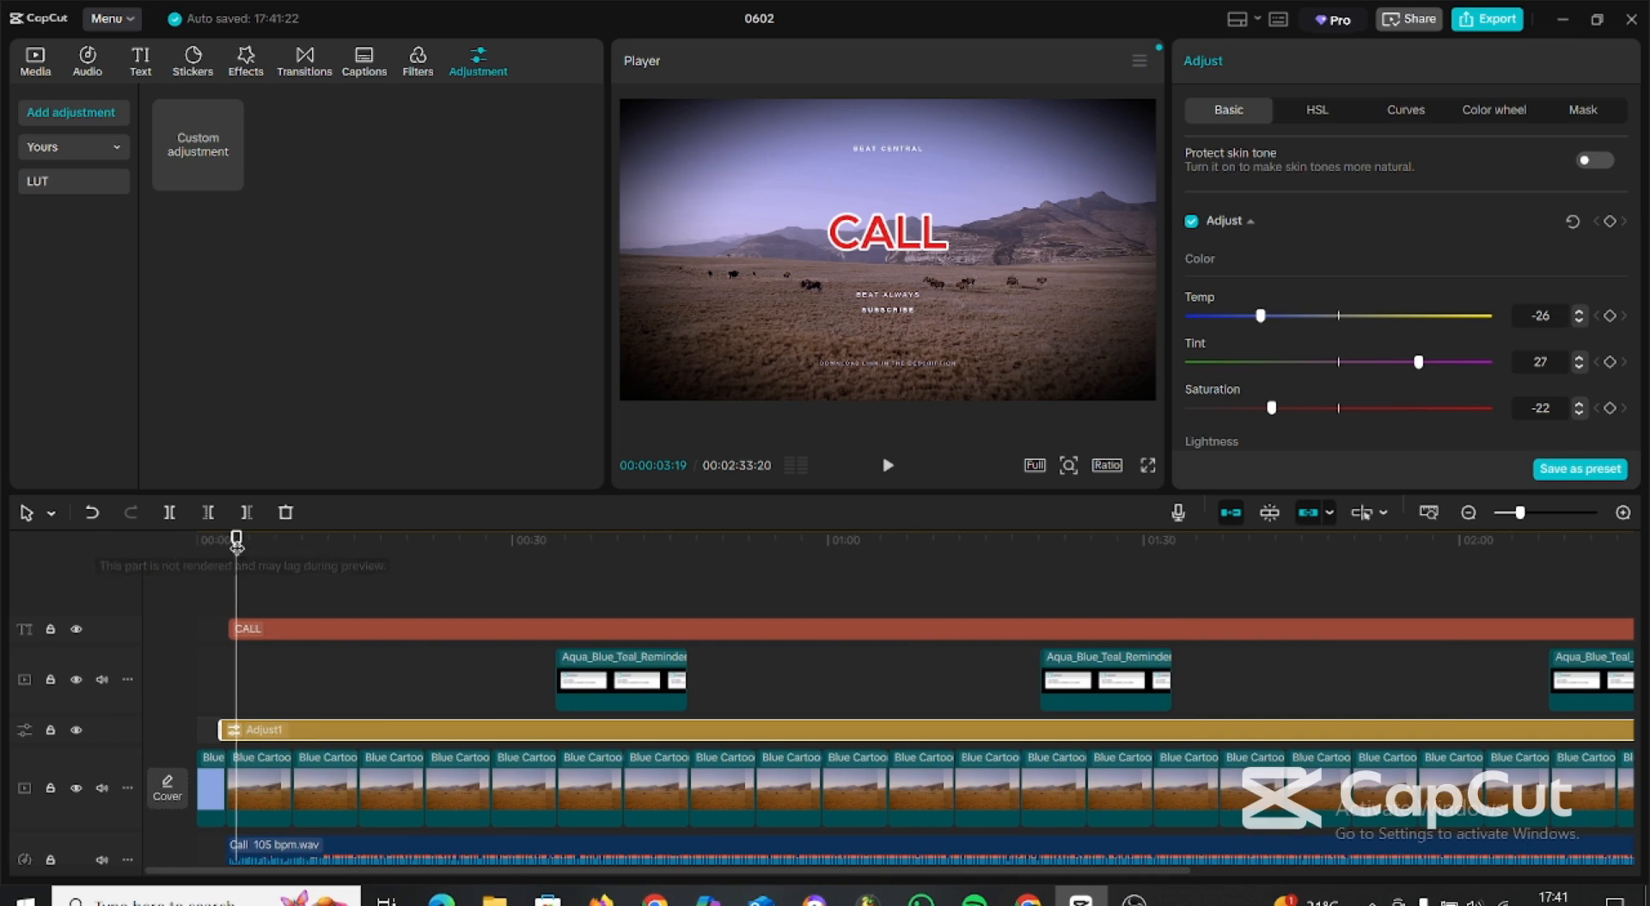
left_click_drag(236, 539, 131, 552)
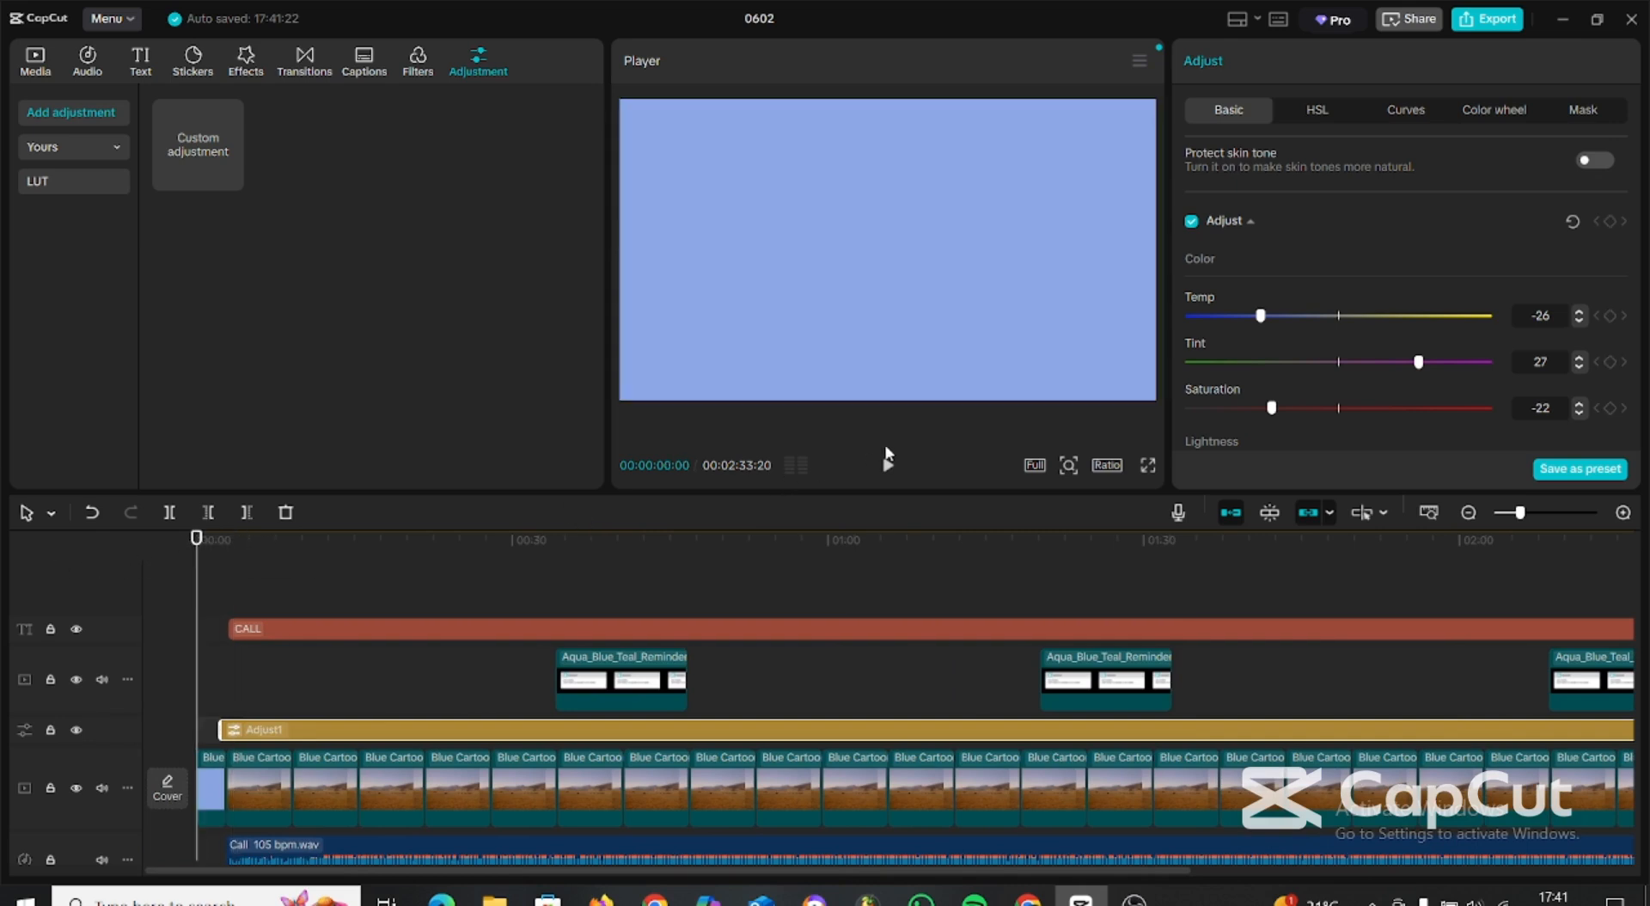
left_click(888, 465)
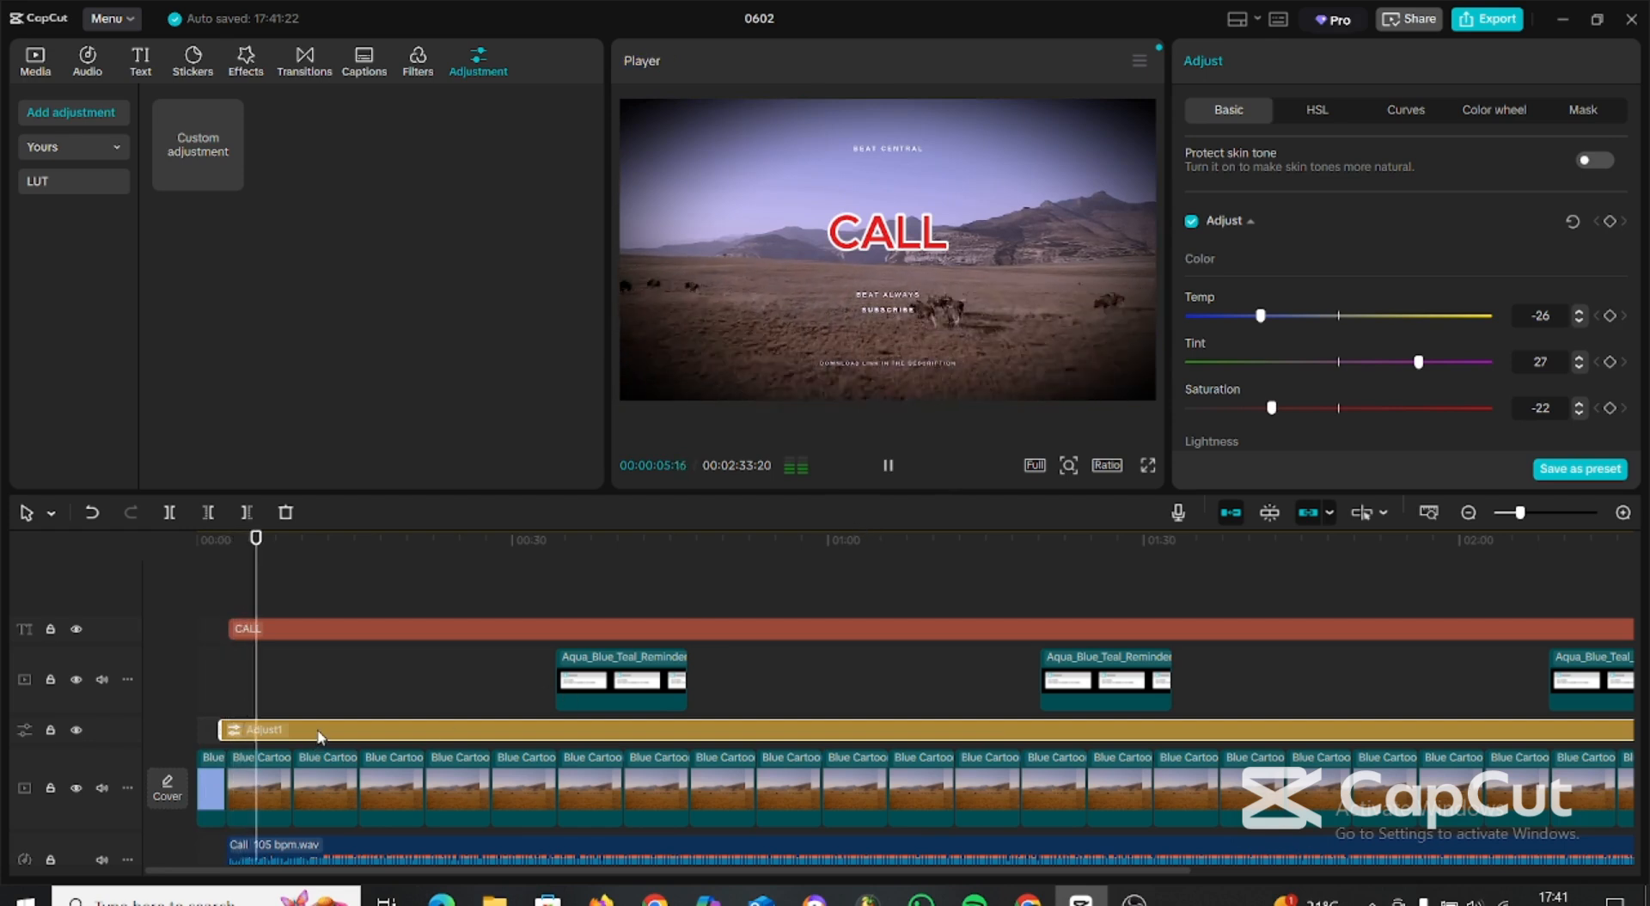
key("space")
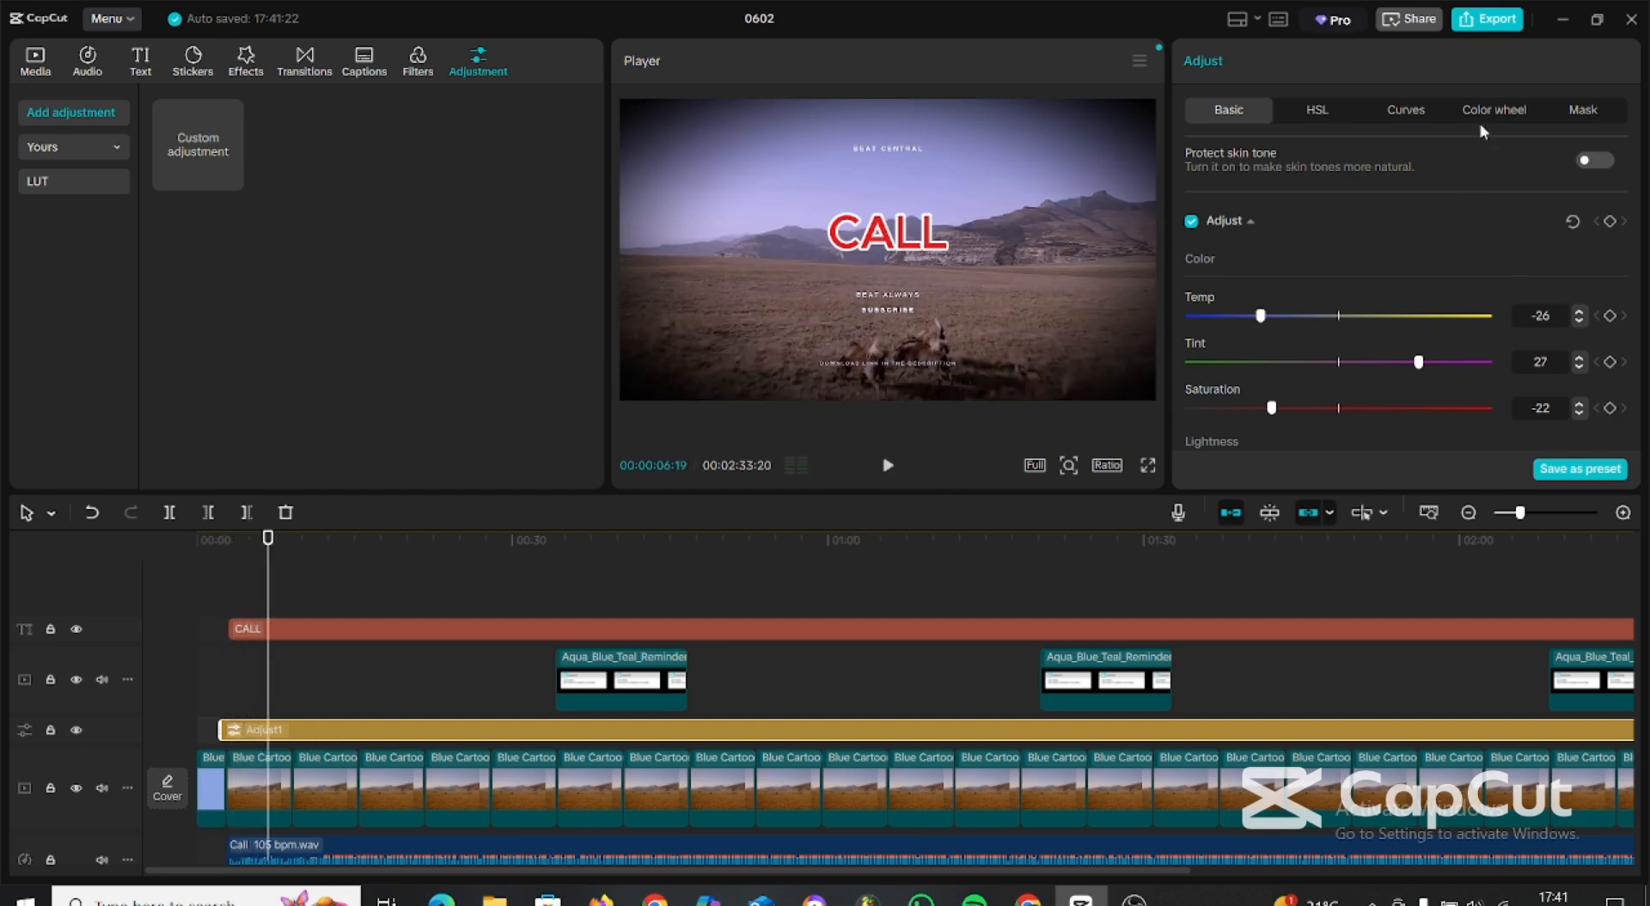
scroll(1320, 167, "up", 2)
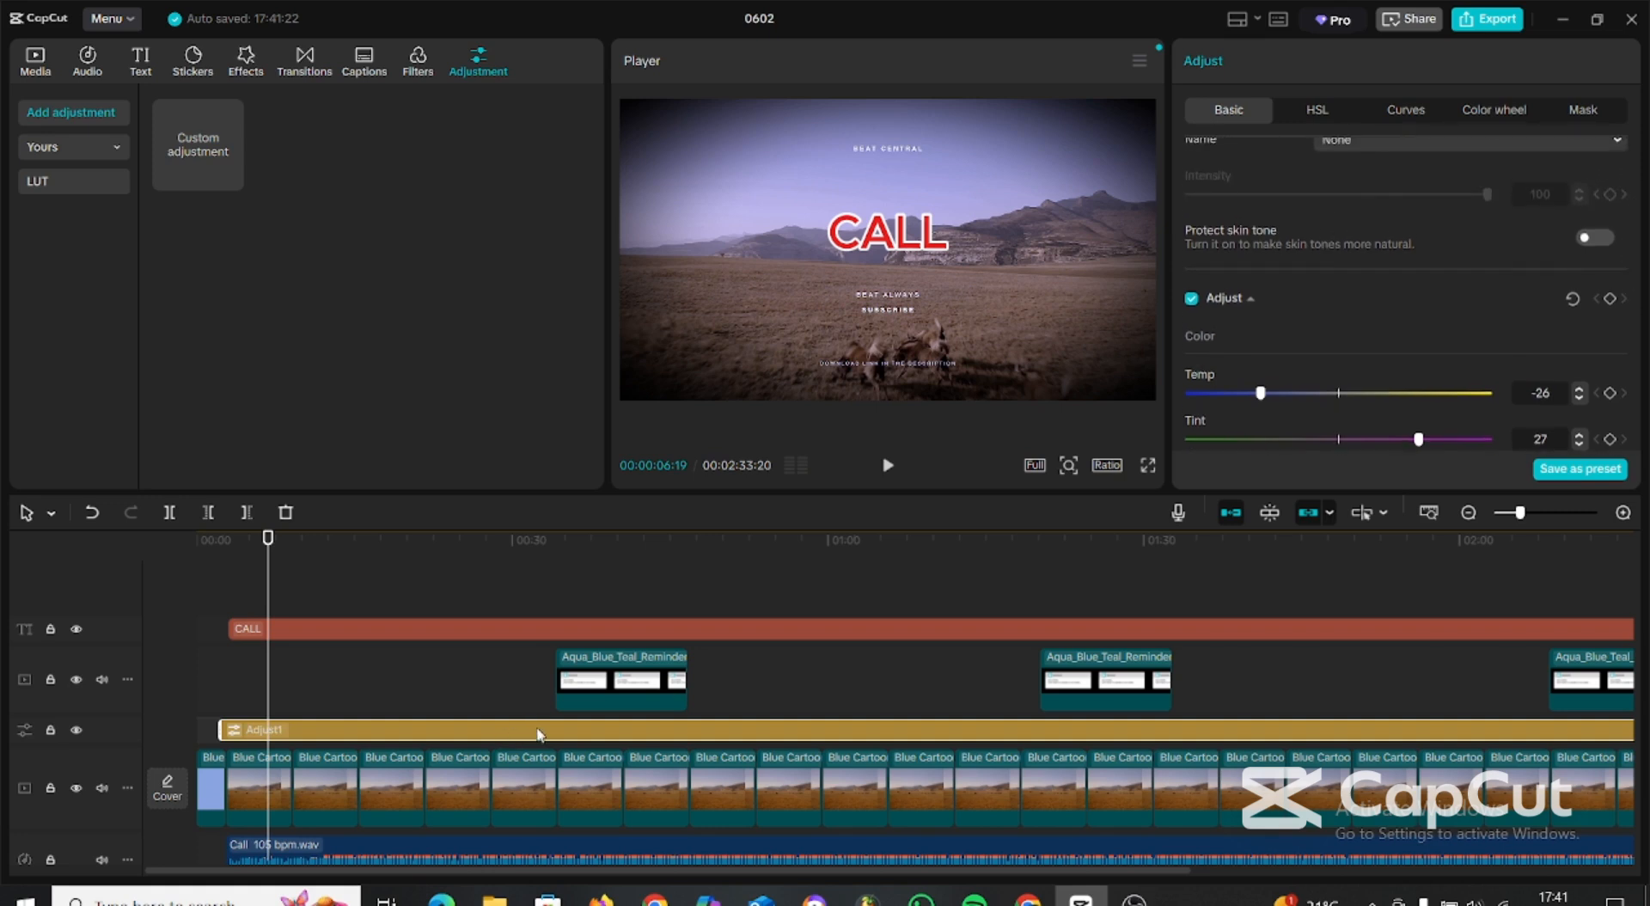
scroll(1448, 187, "up", 5)
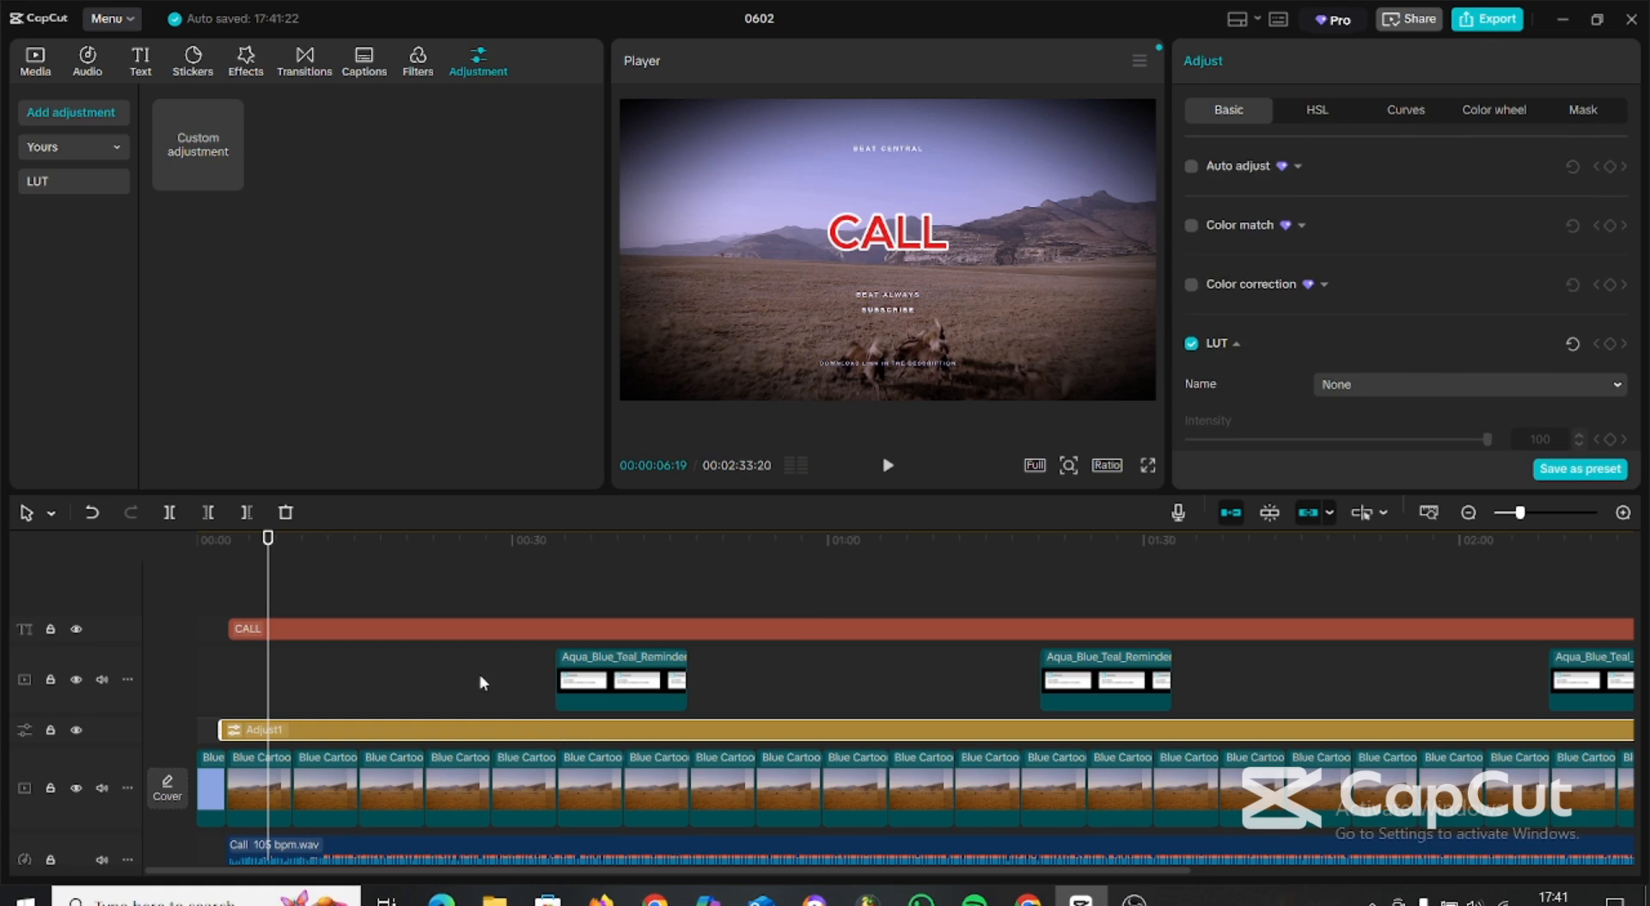
Apply the loop animation "Stron...ble 1" to the CALL title with a speed of 2.8s and preview it.
left_click(456, 629)
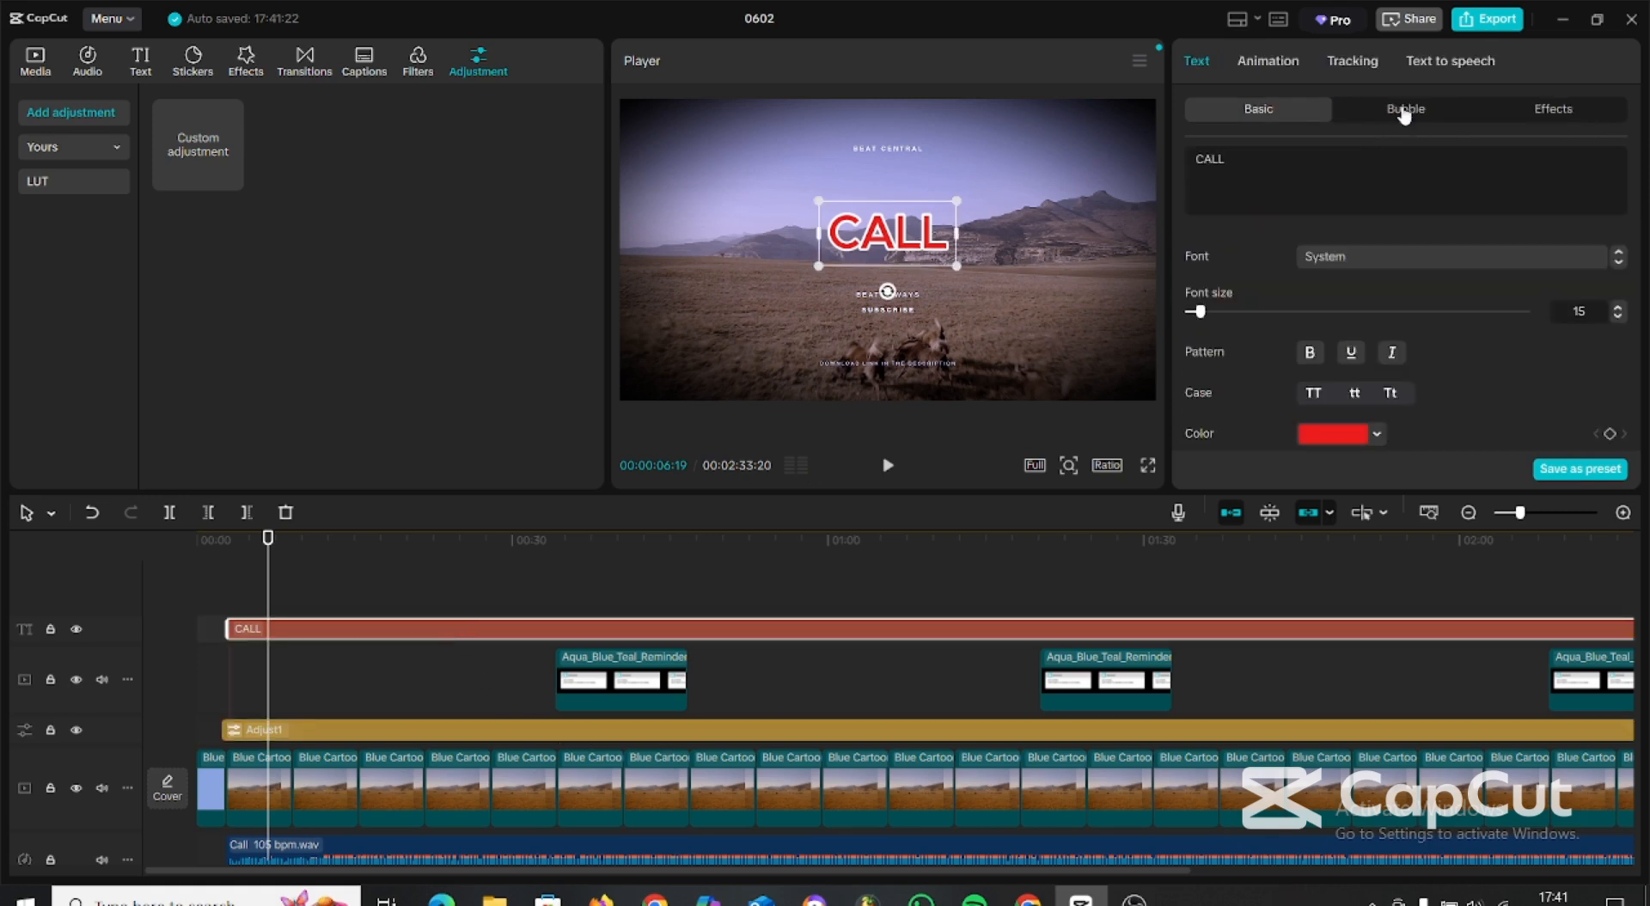
left_click(1261, 62)
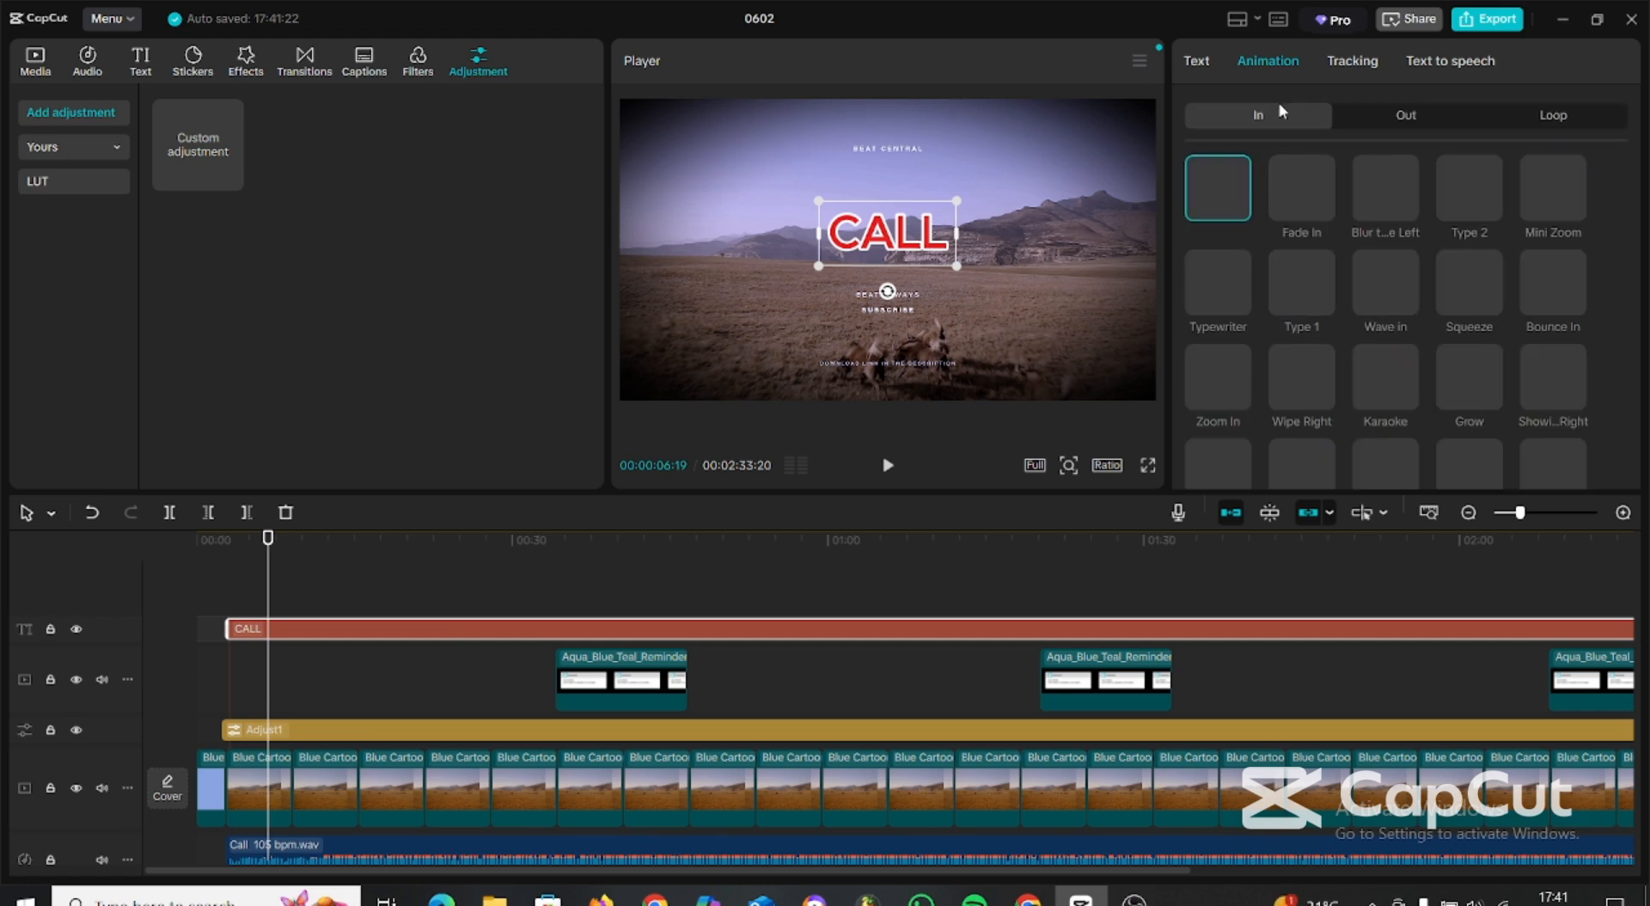
left_click(1564, 120)
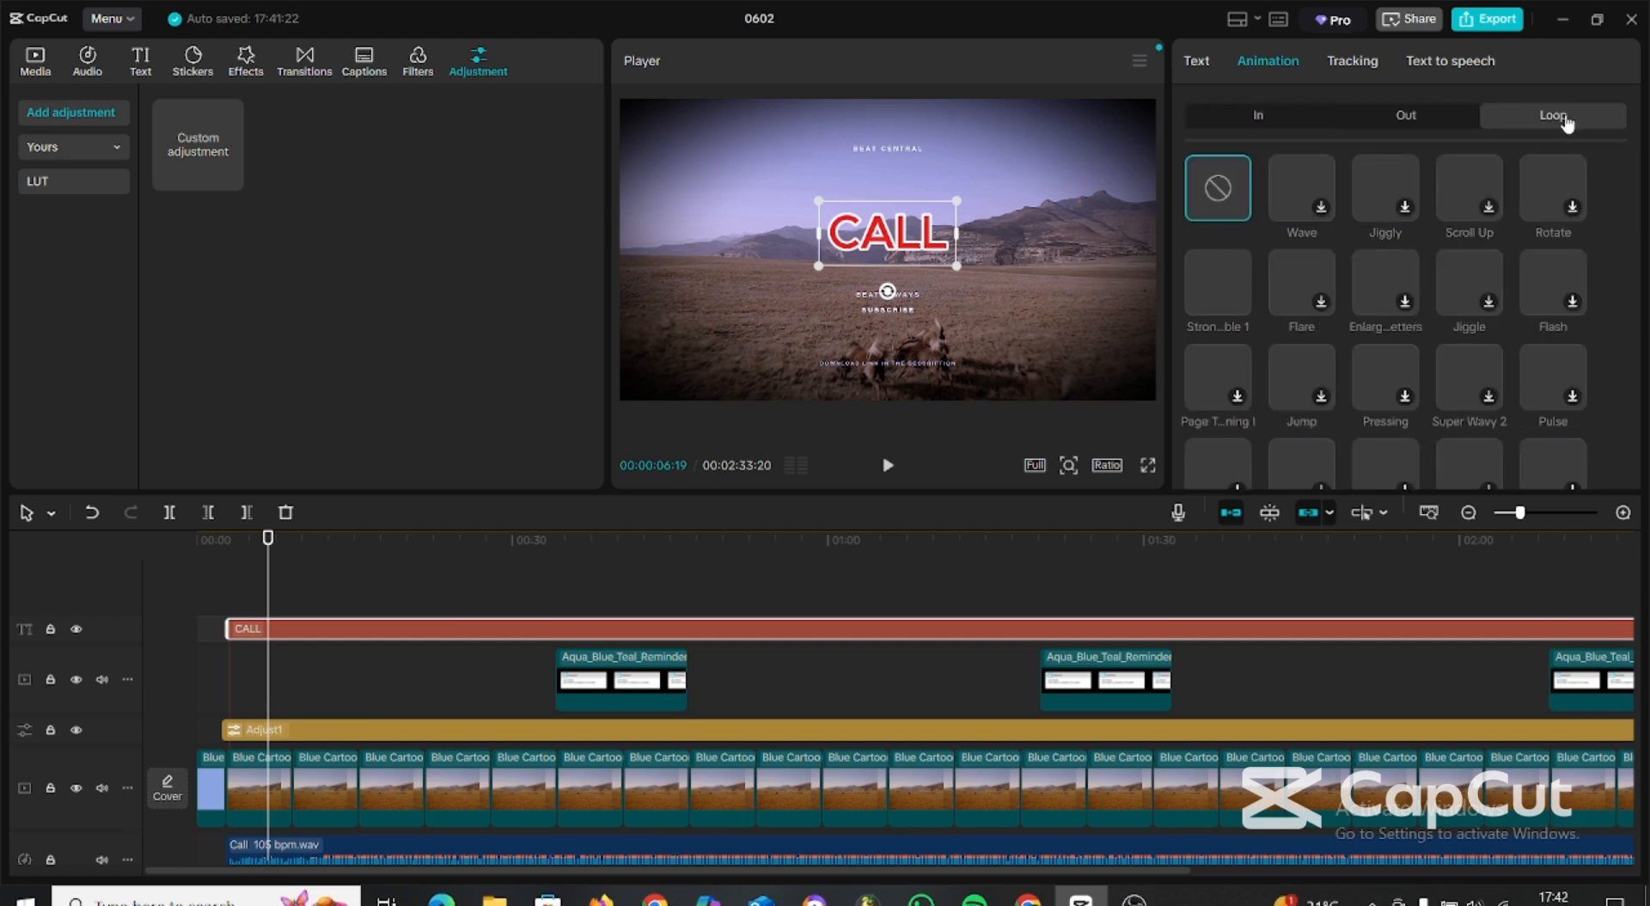
left_click(1211, 303)
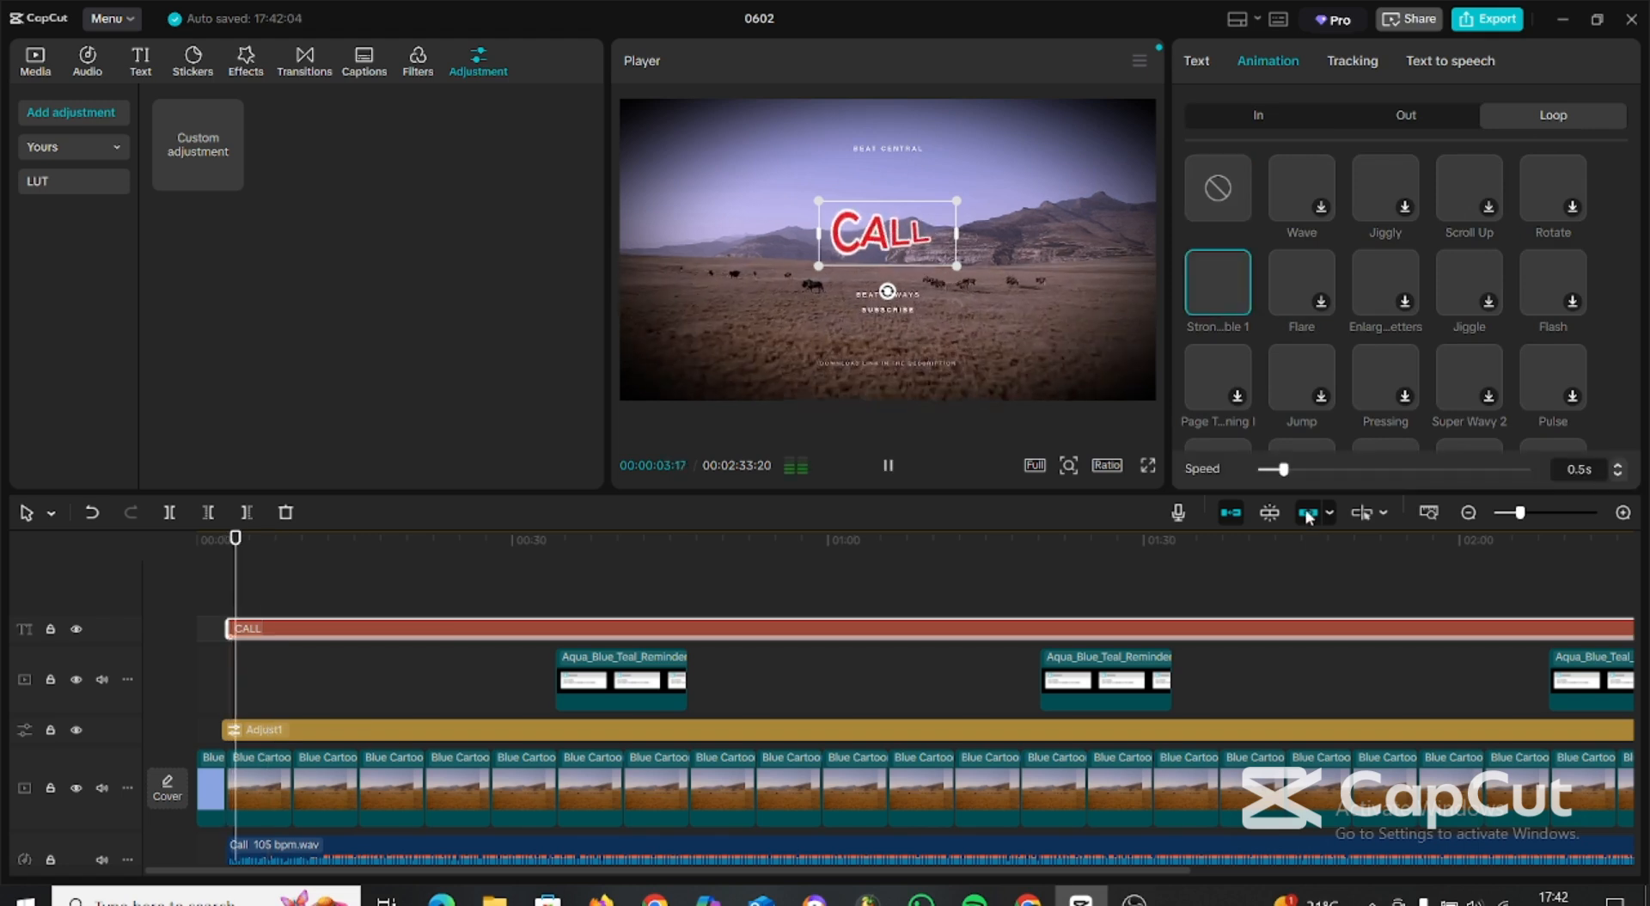
left_click_drag(1284, 470, 1414, 475)
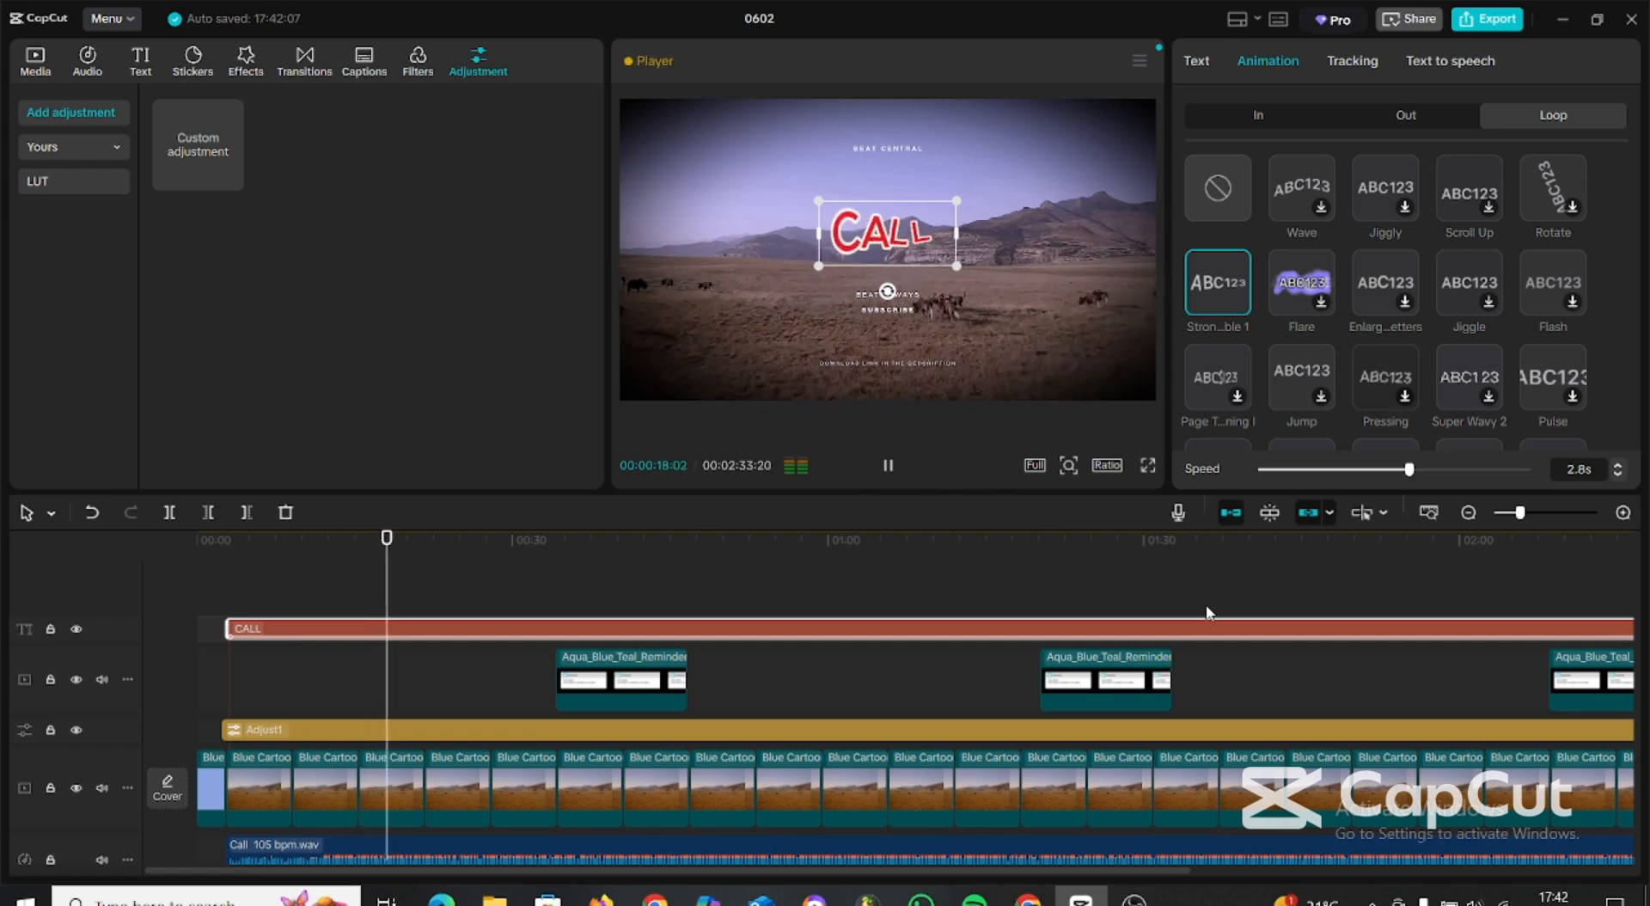
key("space")
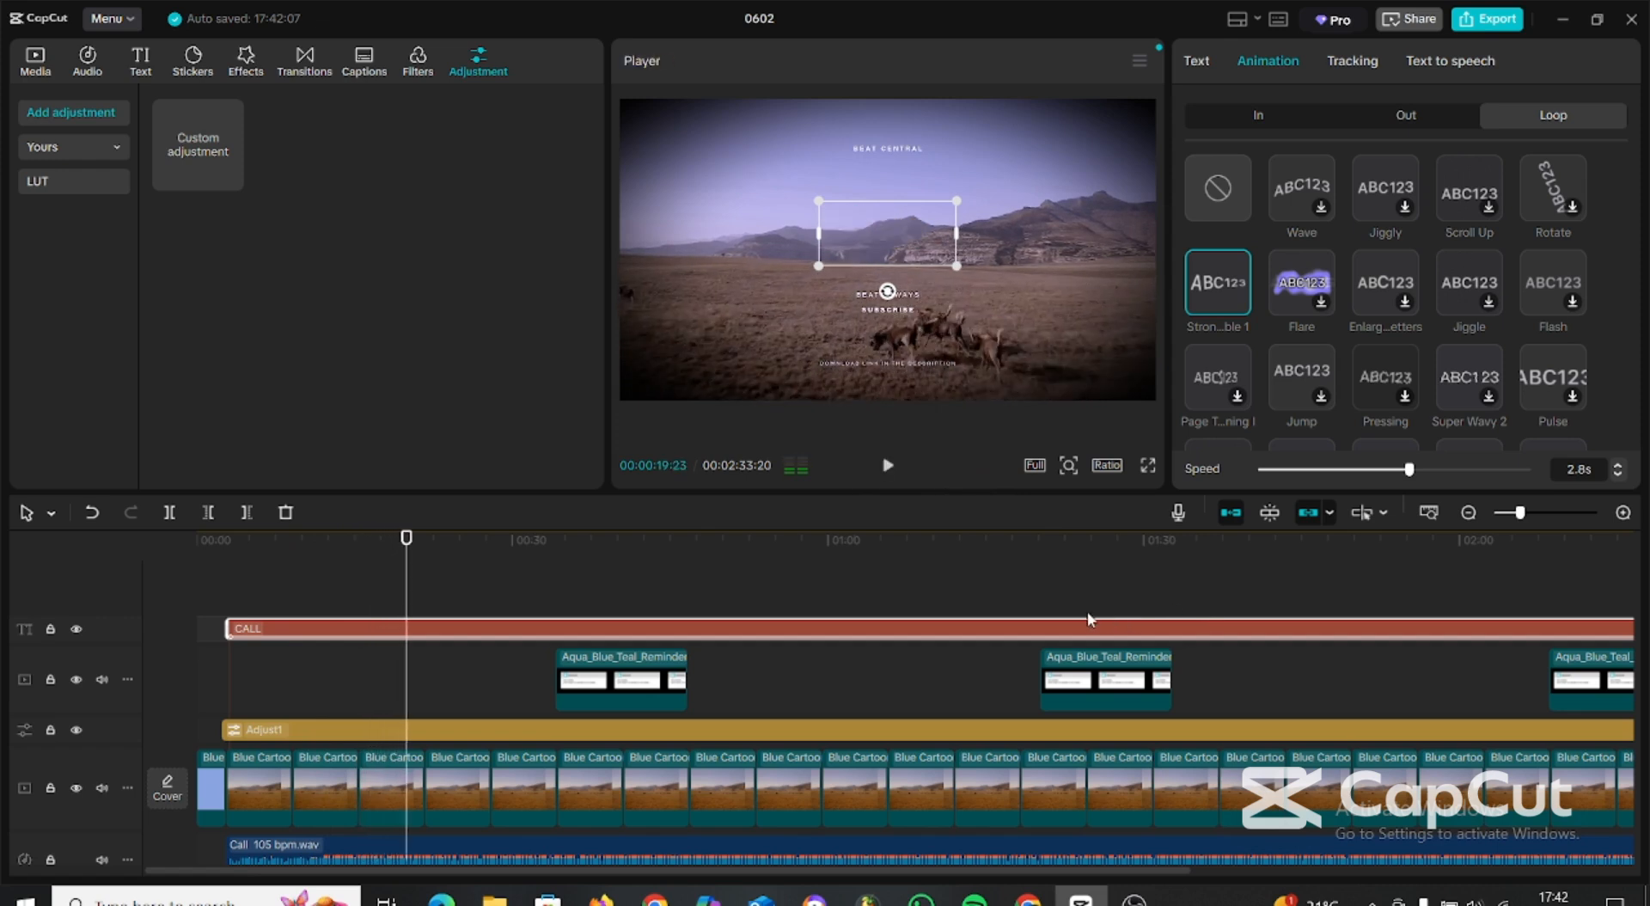
Check the frame at about 01:20, where the second message overlay begins.
left_click(1039, 548)
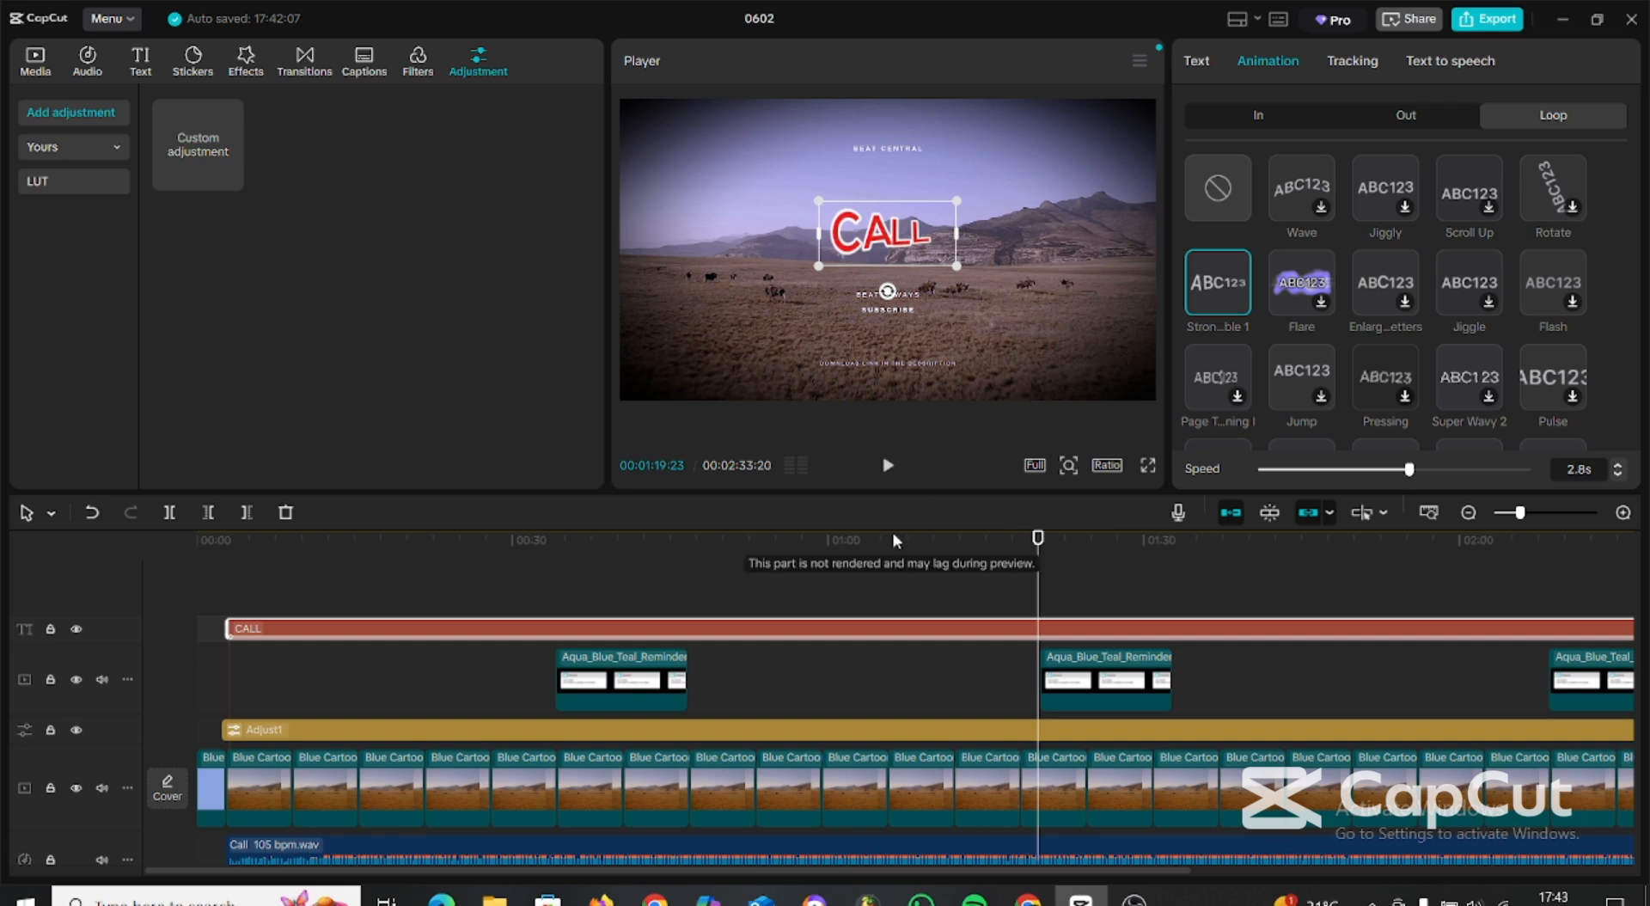
mouse_move(1135, 900)
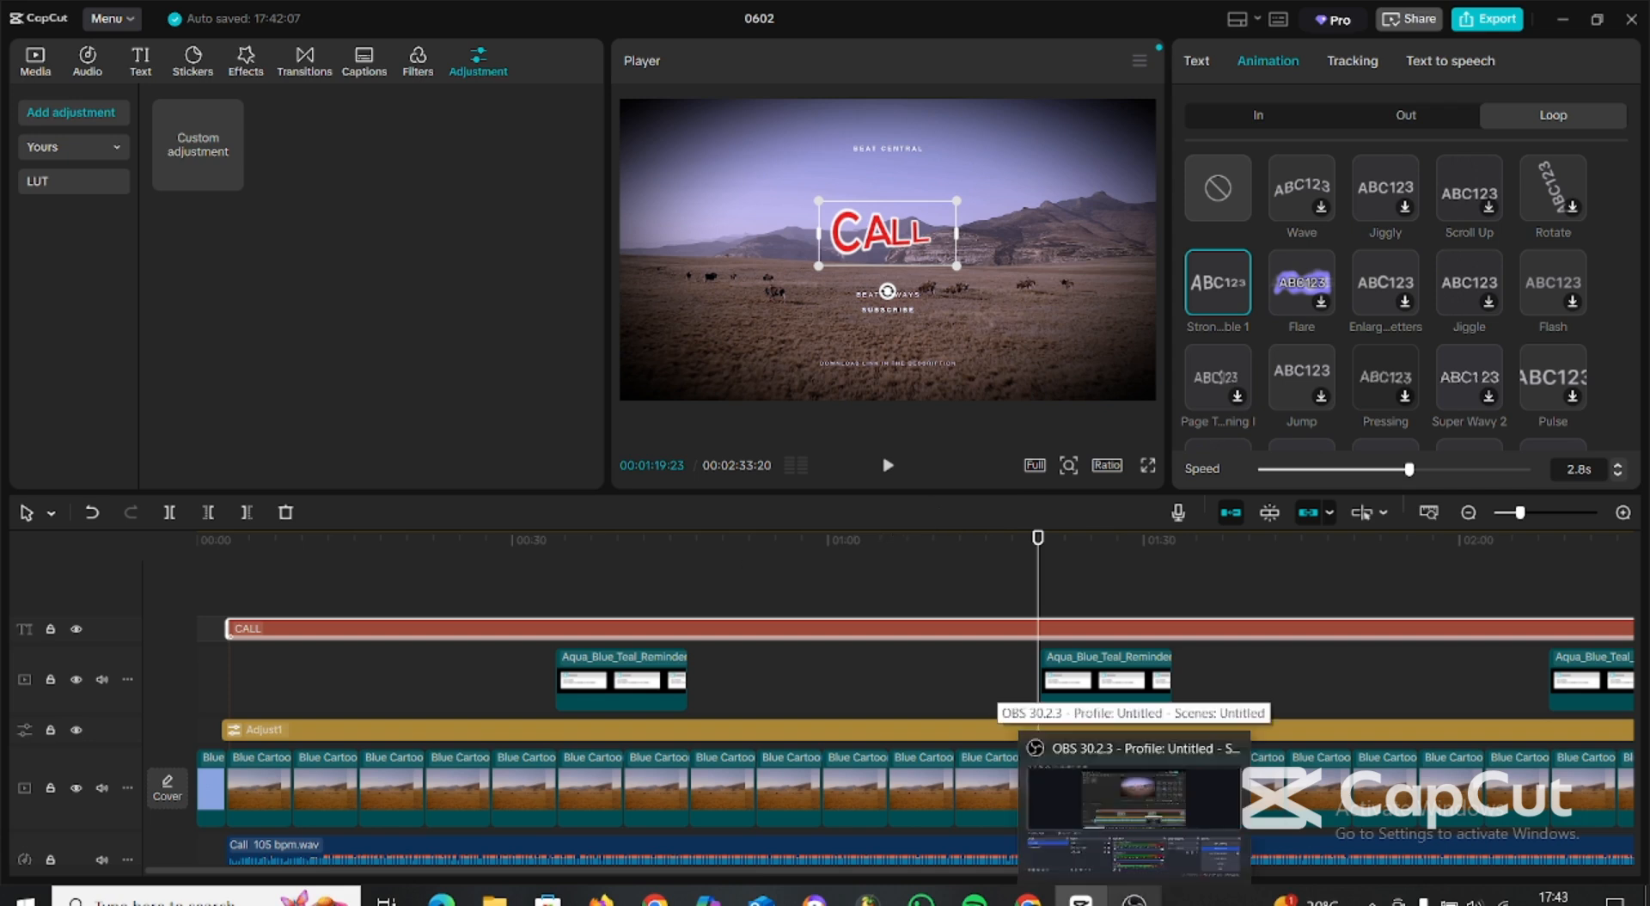